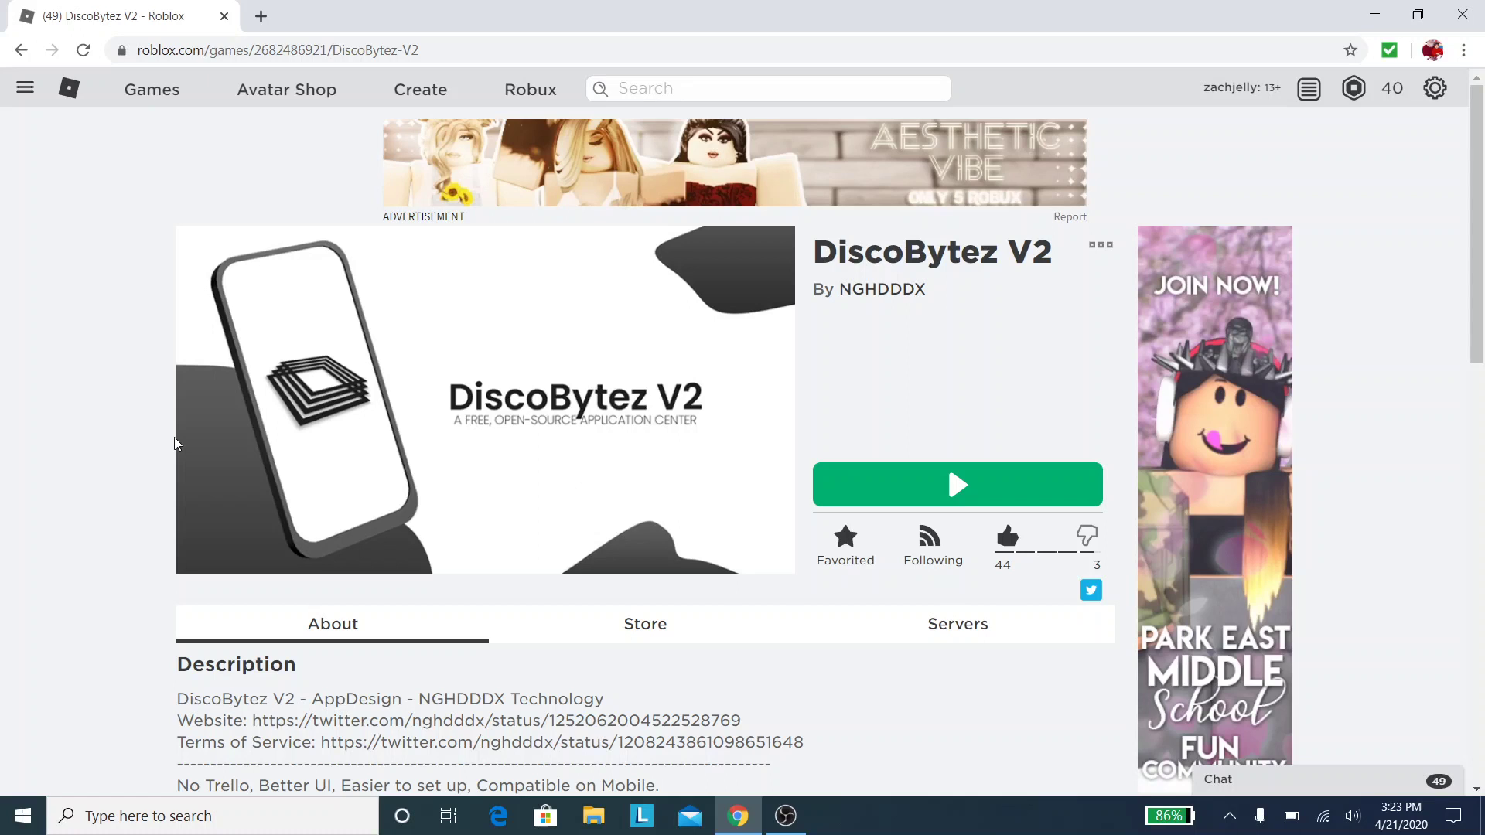
Review the DiscoBytez V2 game page and open the game for editing in Roblox Studio
scroll(463, 482, down, 5)
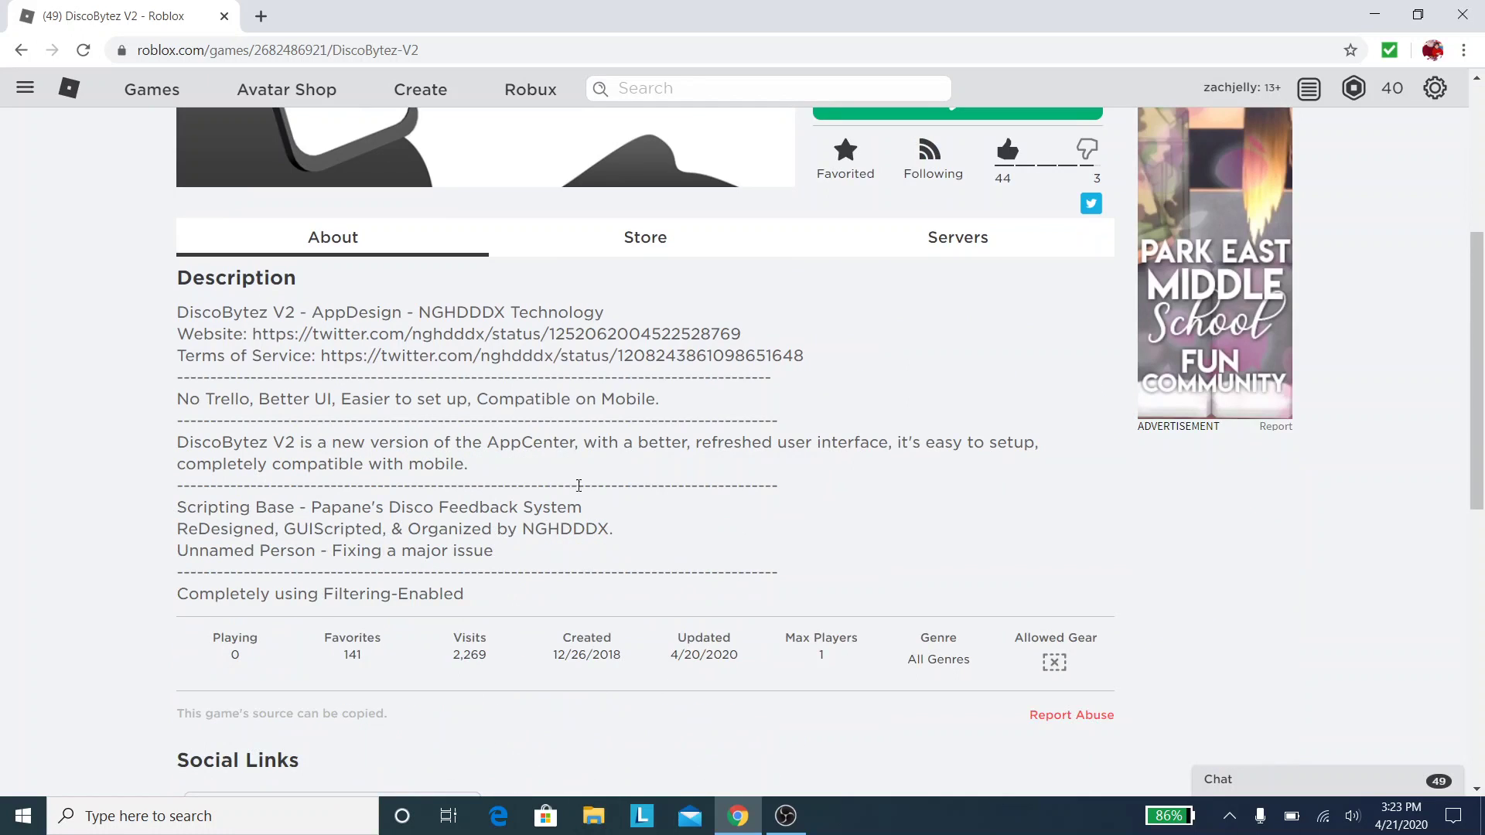
scroll(579, 485, up, 5)
click(1101, 245)
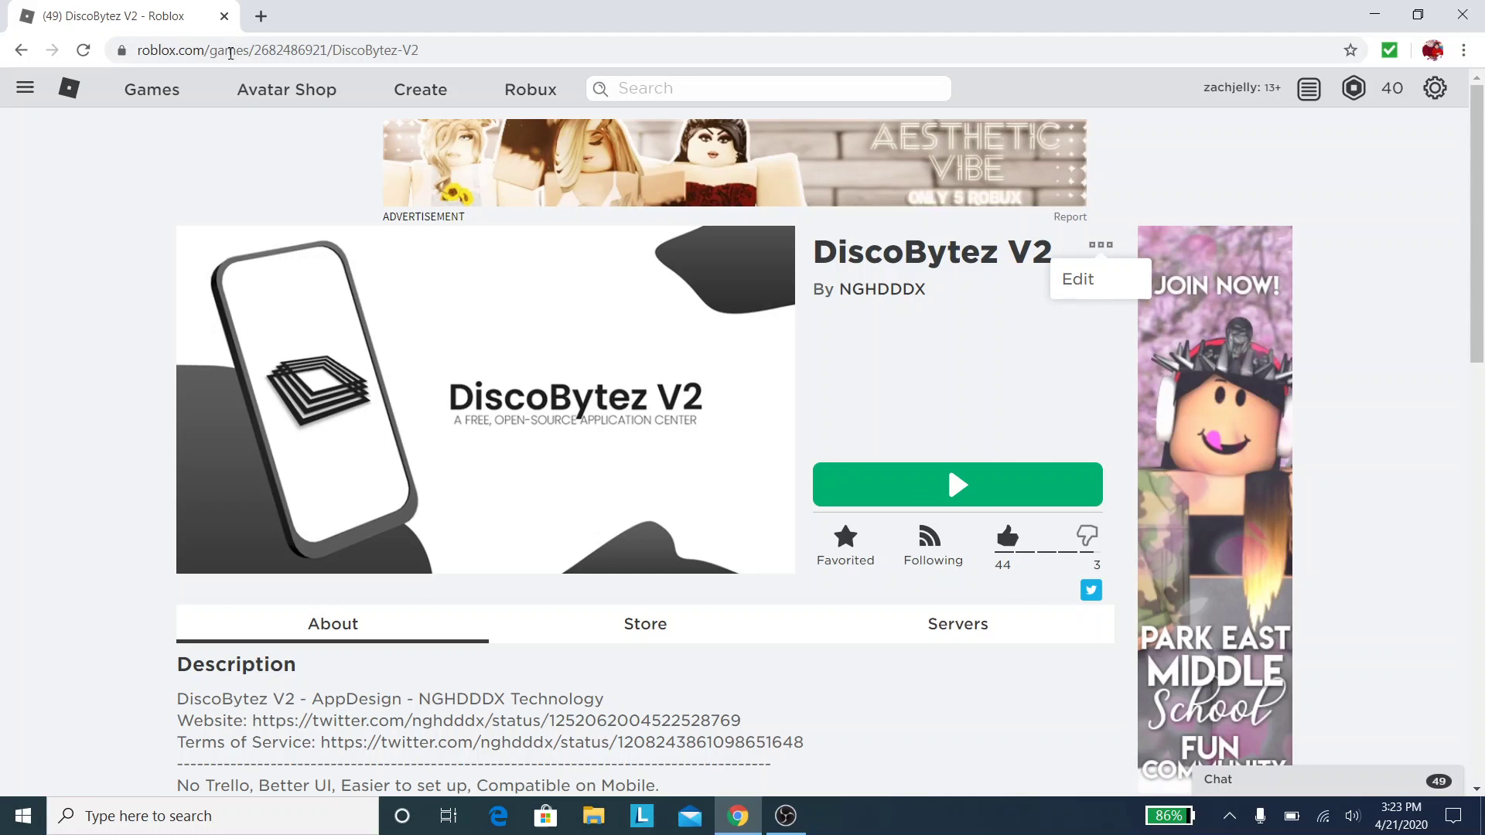
click(231, 50)
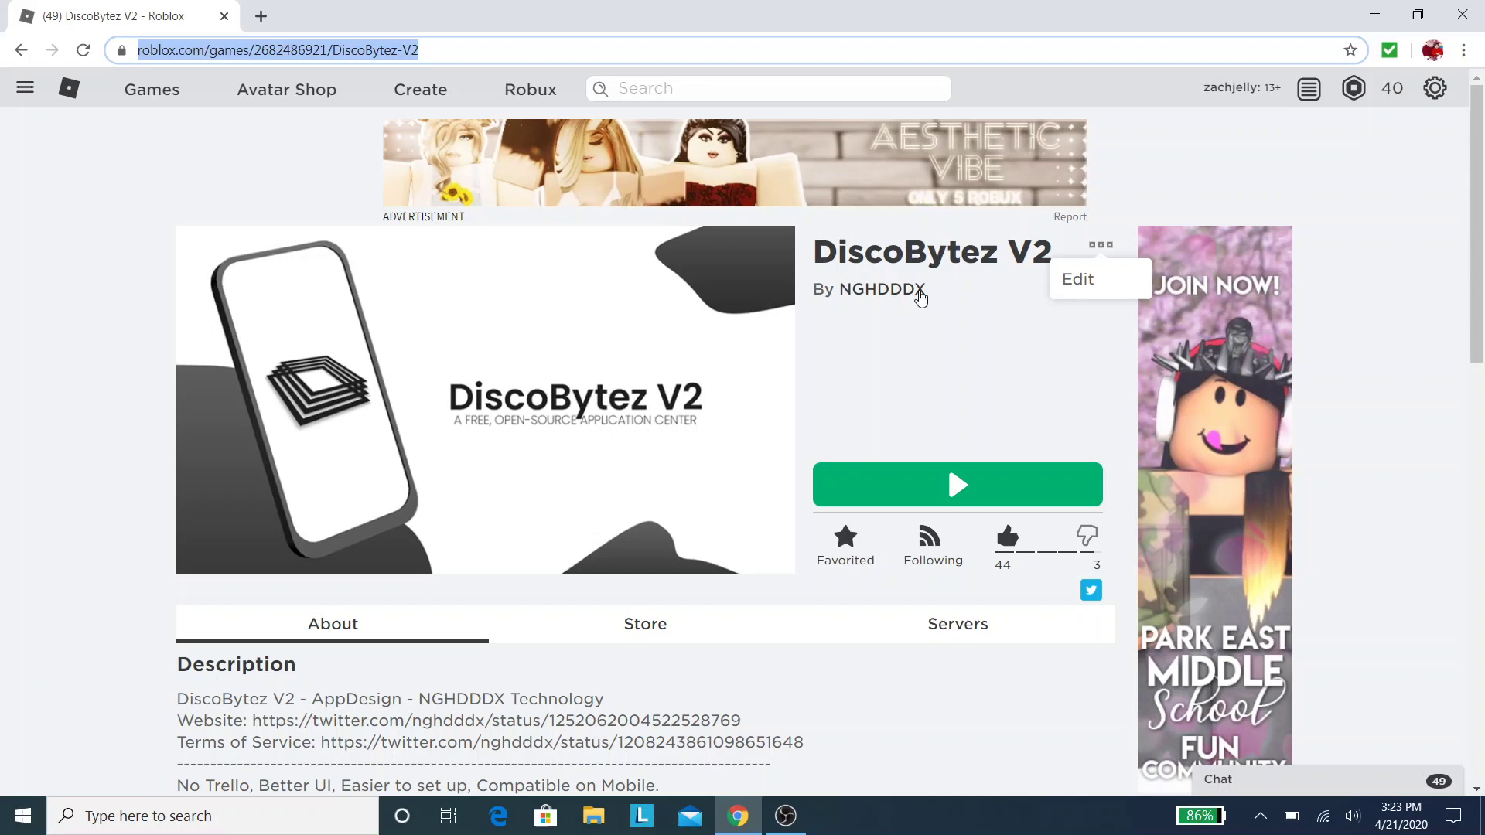
click(805, 407)
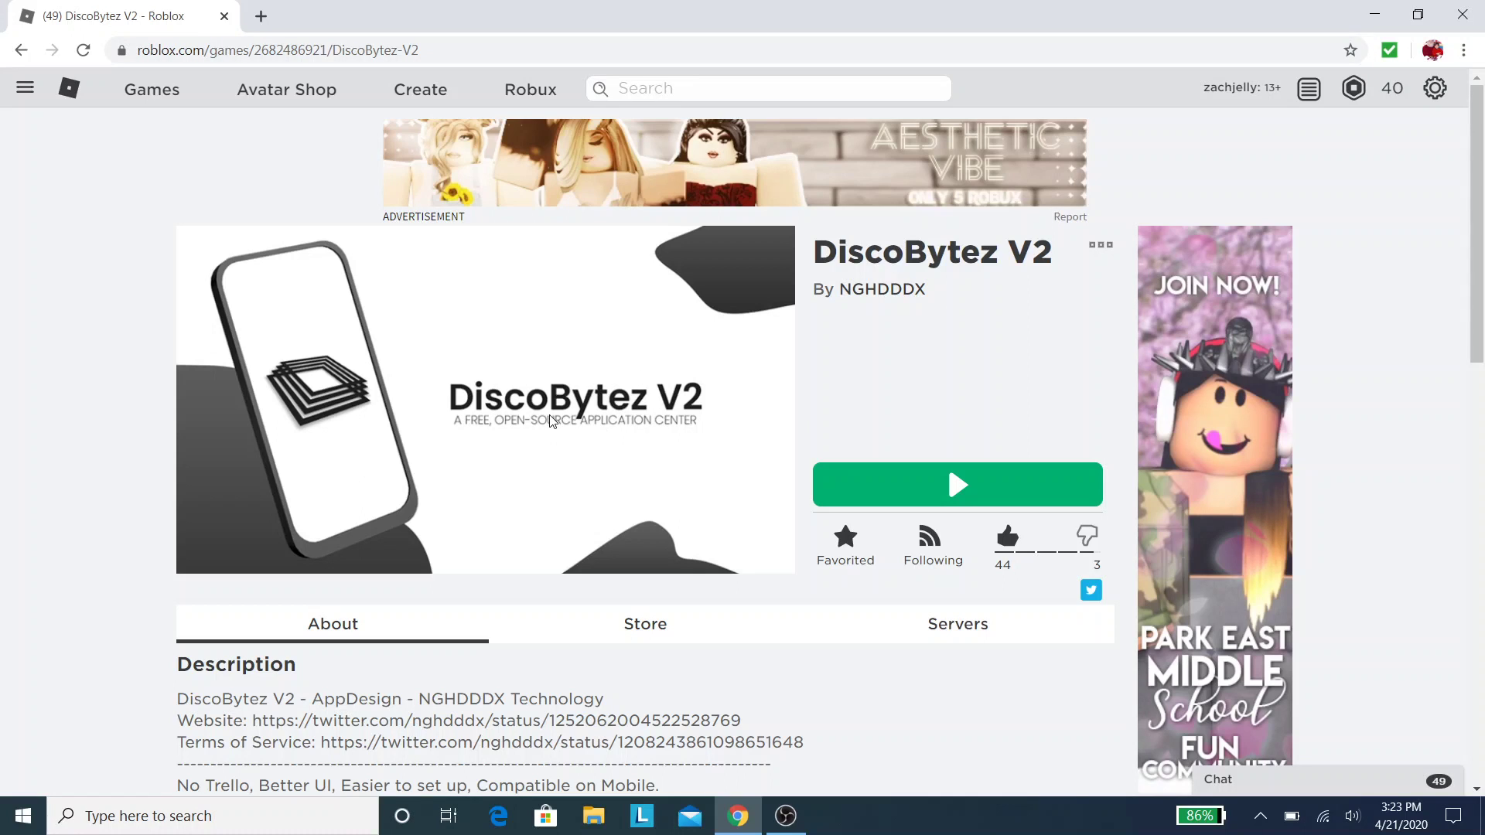
click(1101, 245)
click(1093, 295)
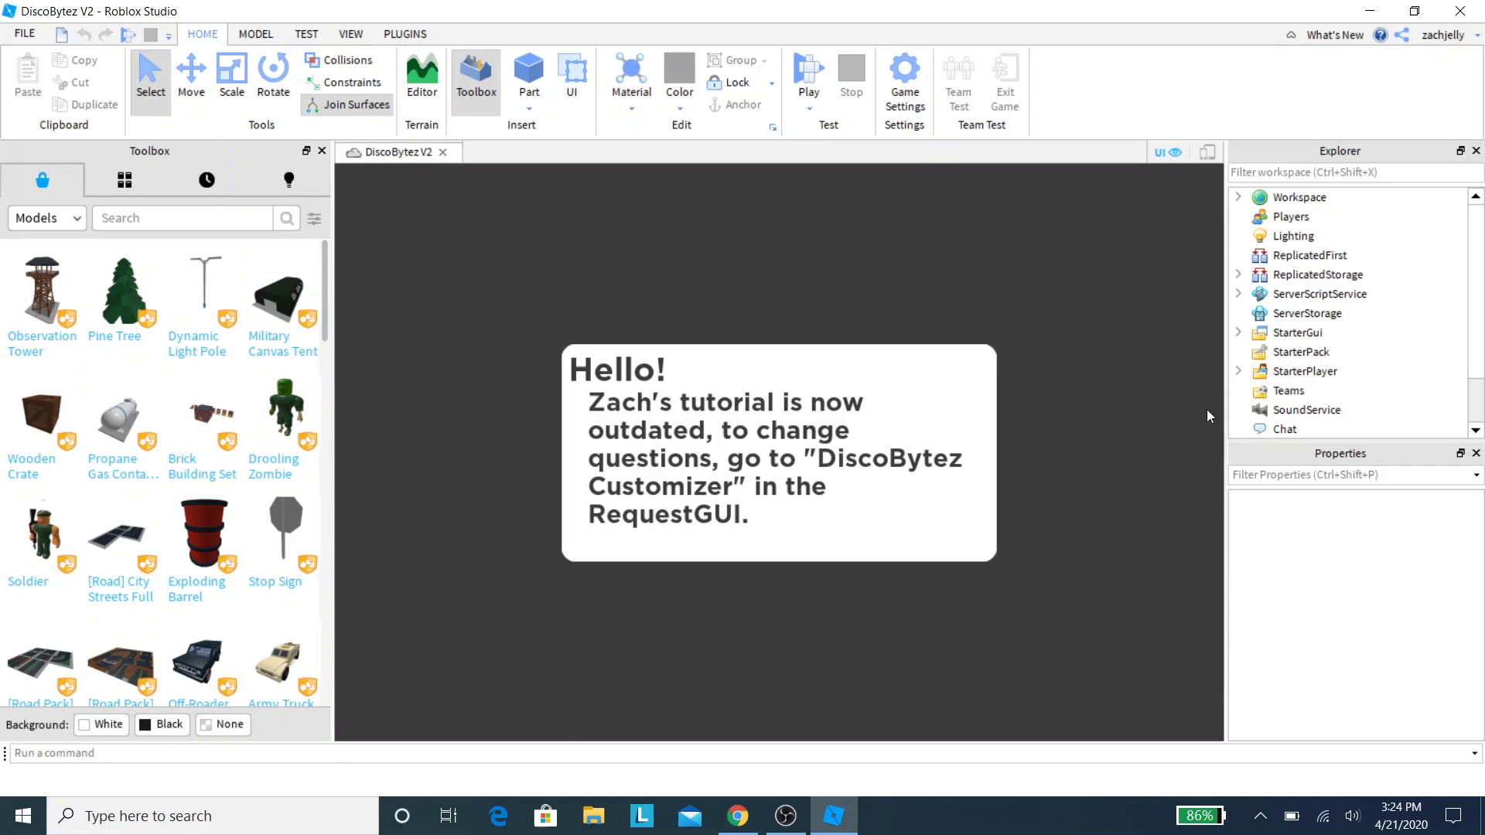
Inspect the contents of WarningMessage in StarterGui and open the DiscoBytezCustomizer script inside RequestGUI
click(1239, 332)
click(1315, 372)
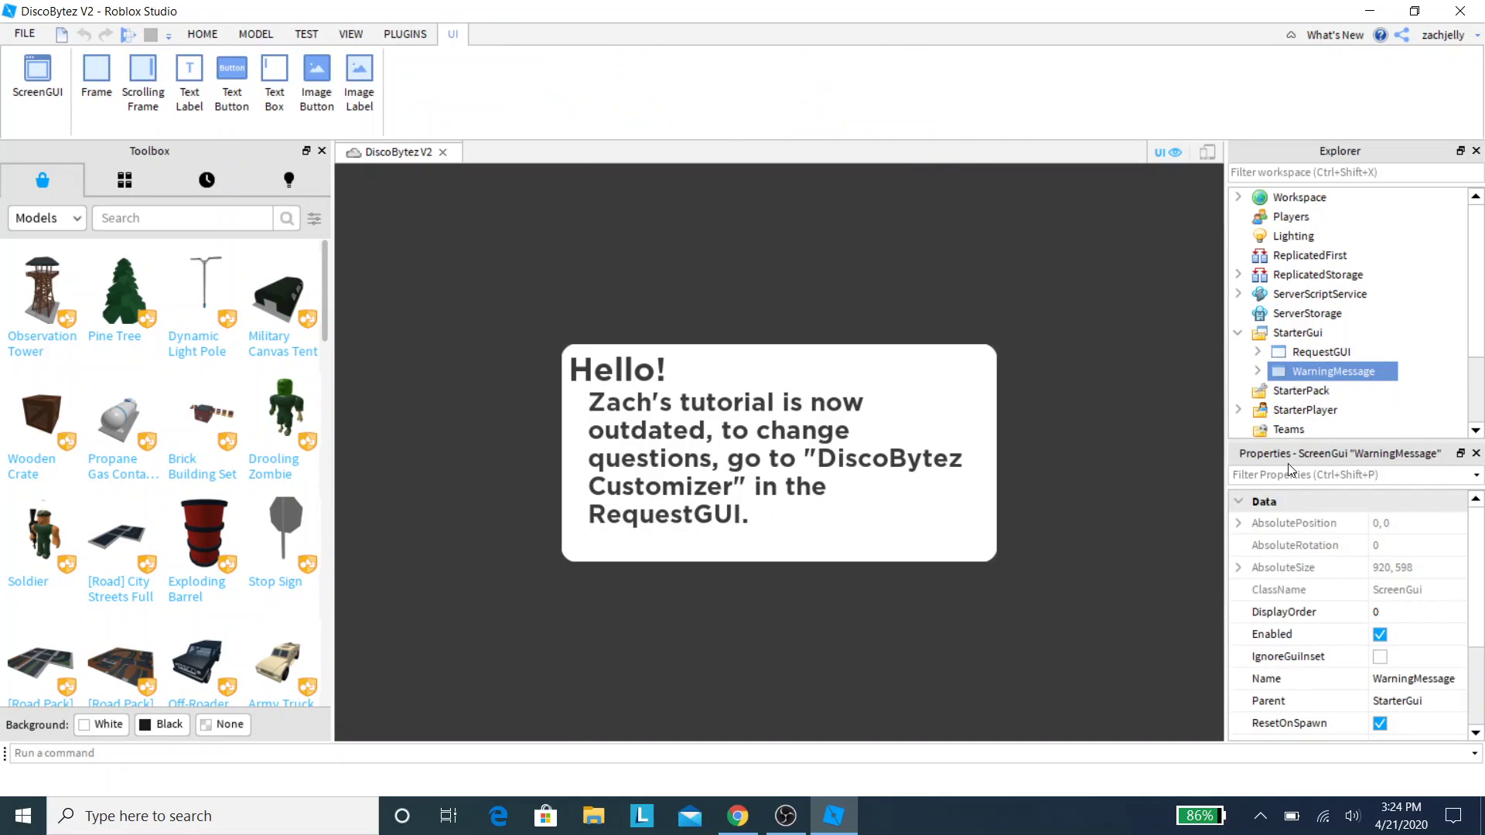
click(1258, 371)
click(1312, 392)
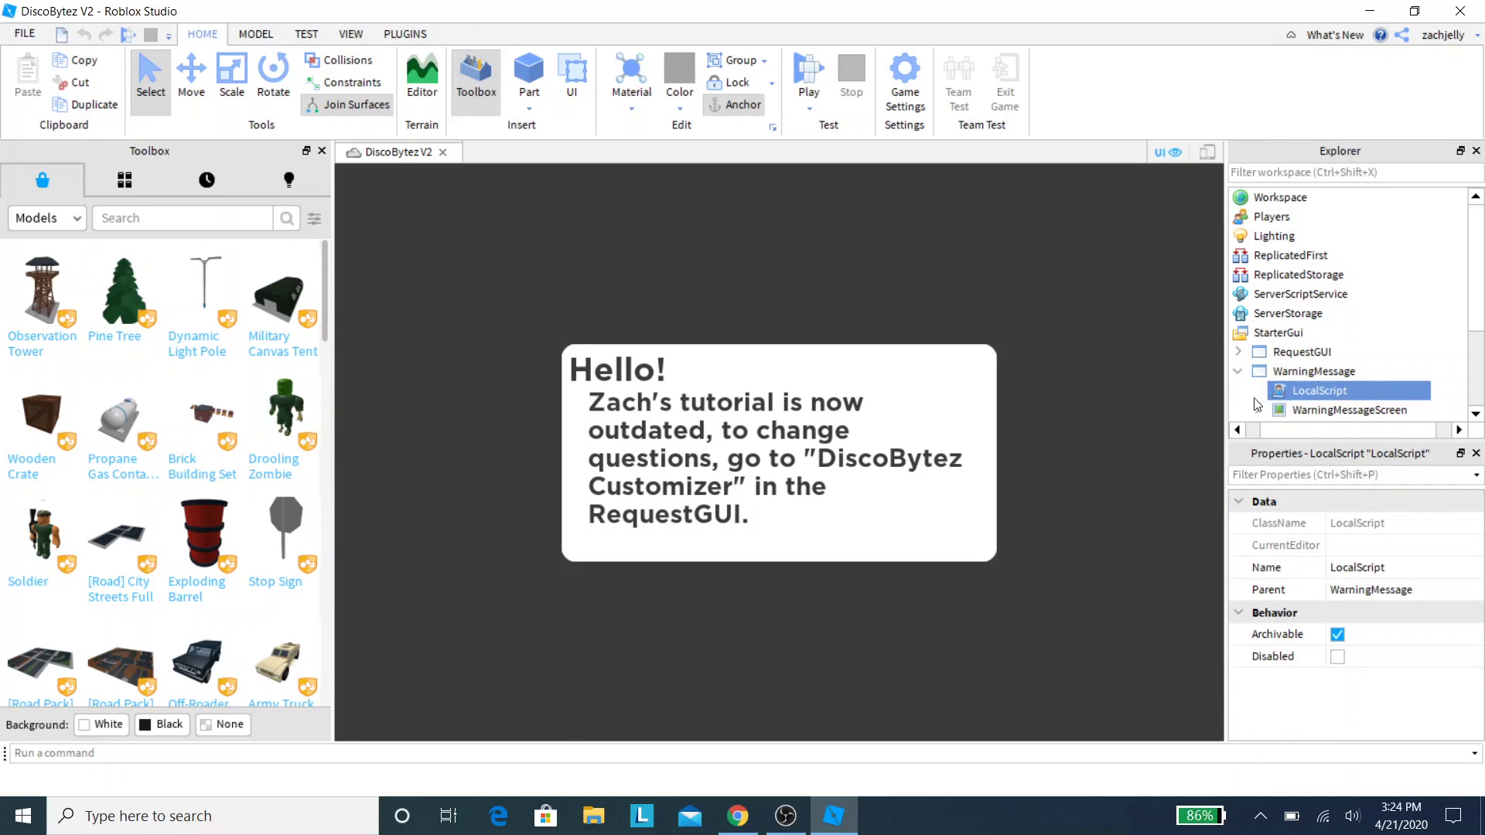
click(1240, 373)
click(1257, 352)
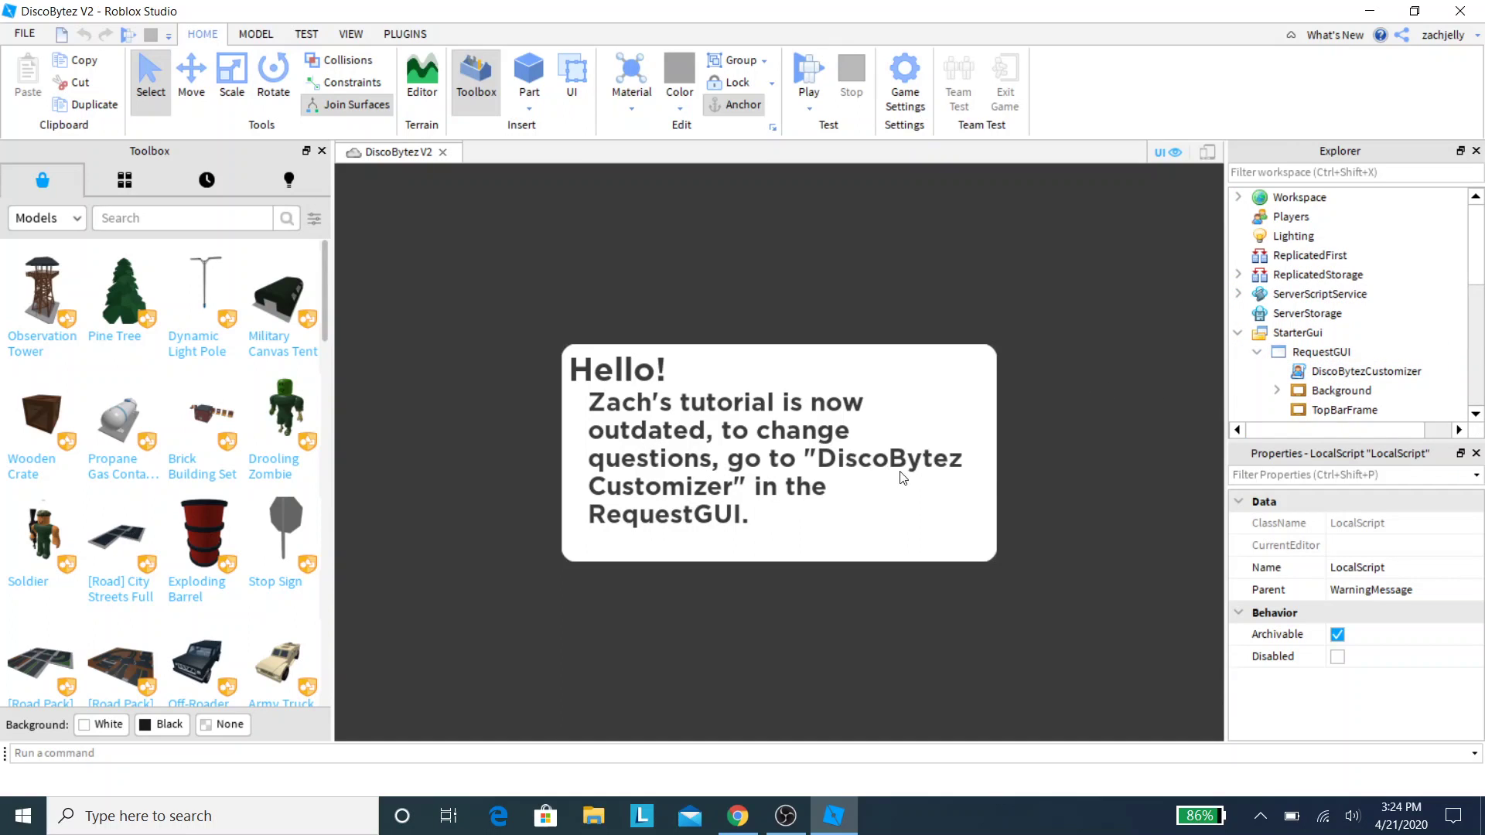
double_click(1300, 374)
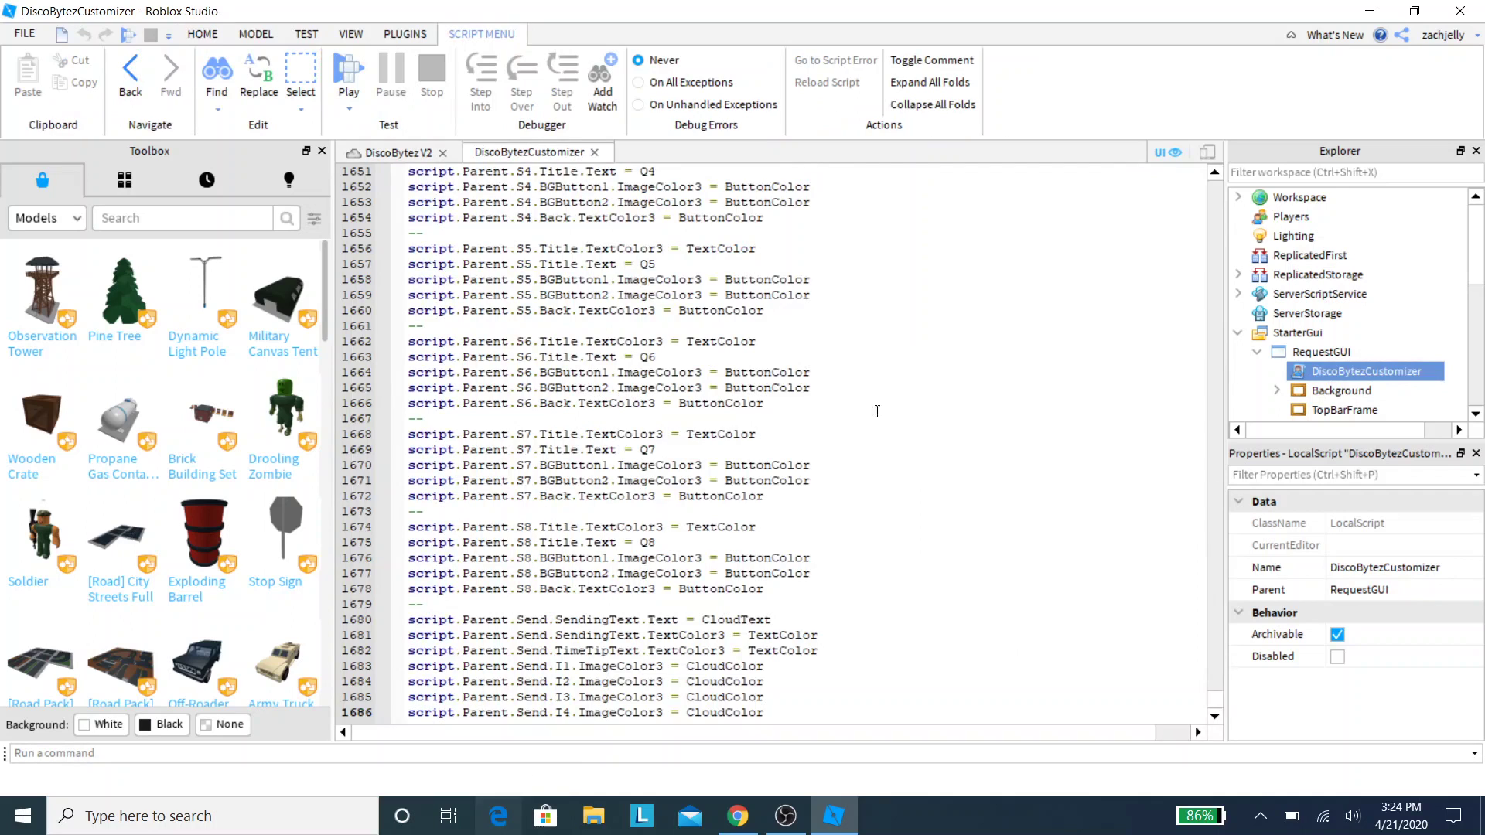
Examine the color, title, question and sending-text settings in the first lines of the DiscoBytezCustomizer script
scroll(961, 402, up, 13)
drag(1221, 681, 1216, 175)
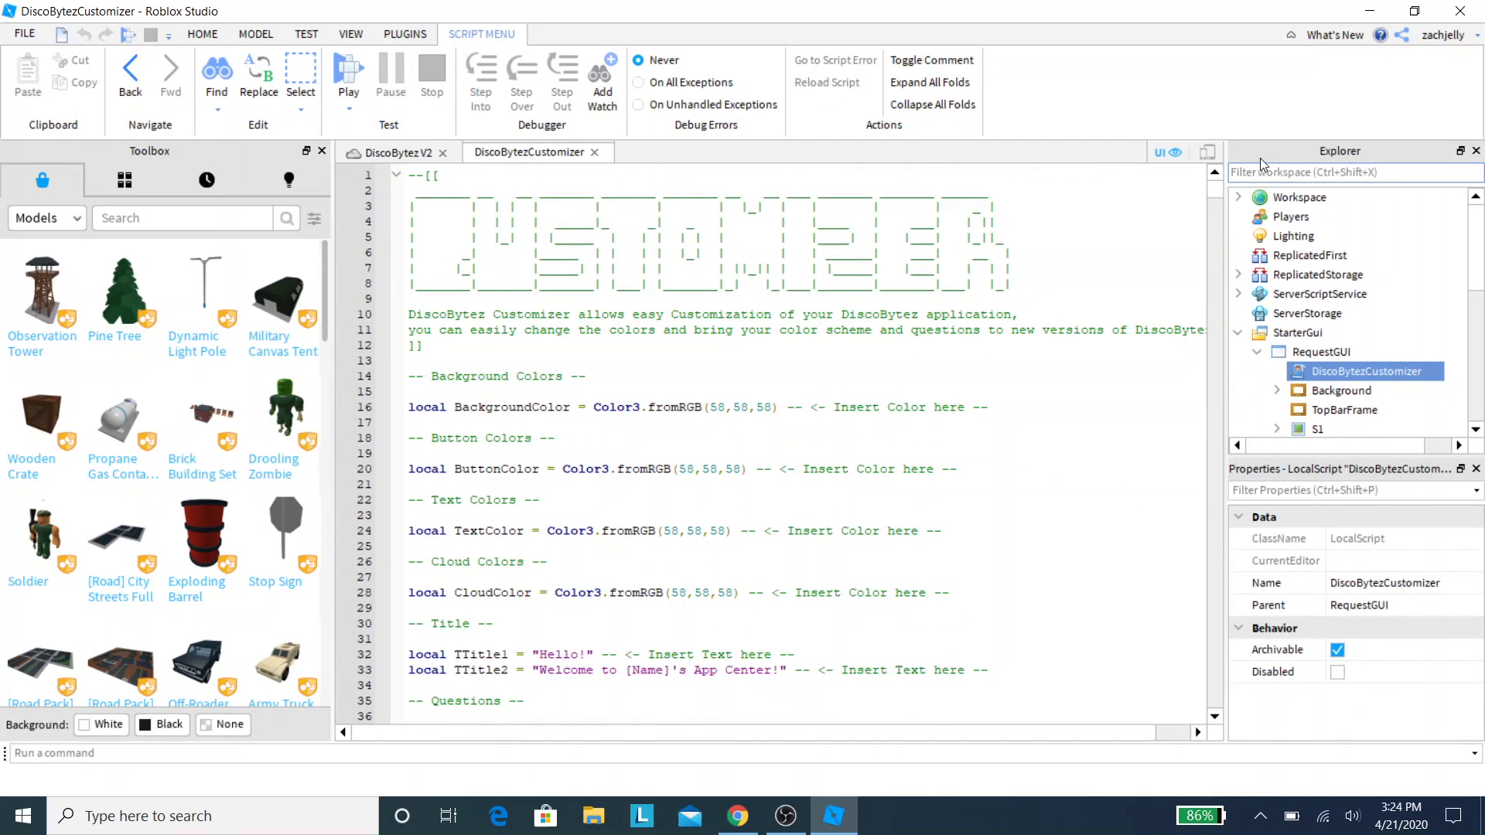
scroll(1095, 368, down, 4)
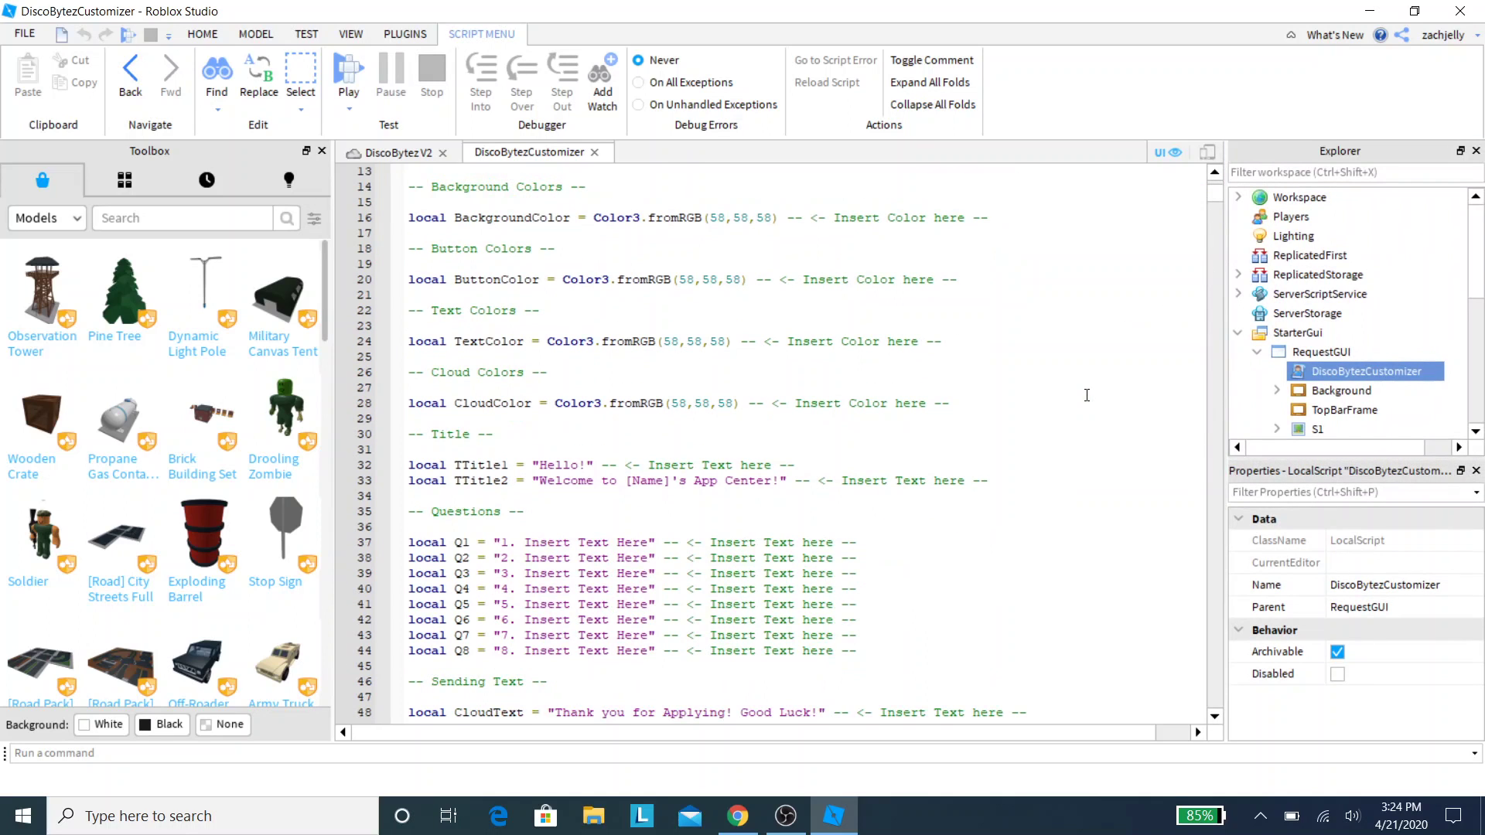
scroll(1087, 396, down, 1)
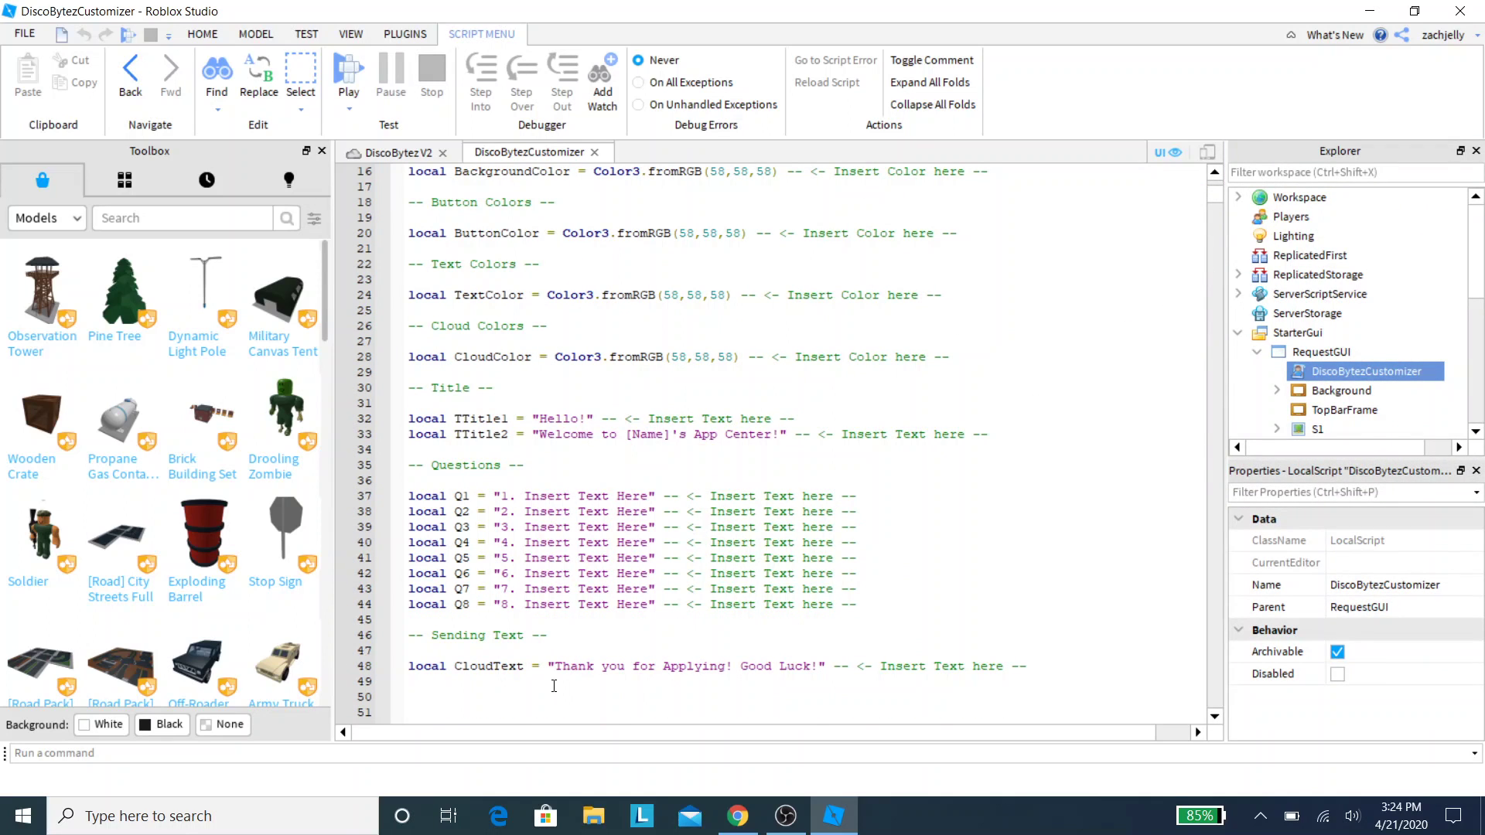
drag(557, 667, 629, 667)
drag(469, 636, 527, 636)
click(520, 680)
scroll(796, 658, down, 1)
scroll(796, 659, down, 17)
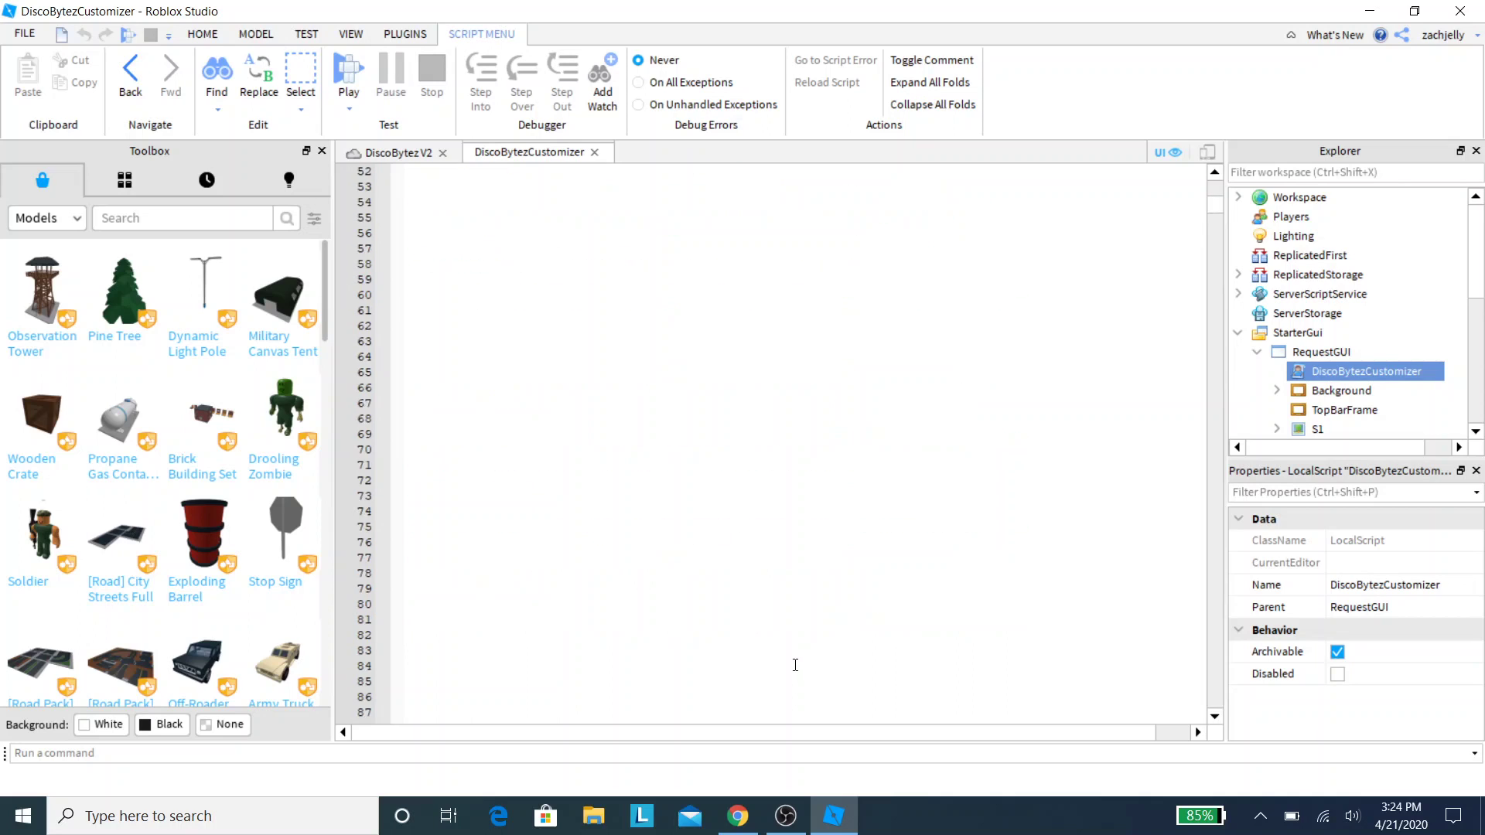
scroll(793, 673, up, 20)
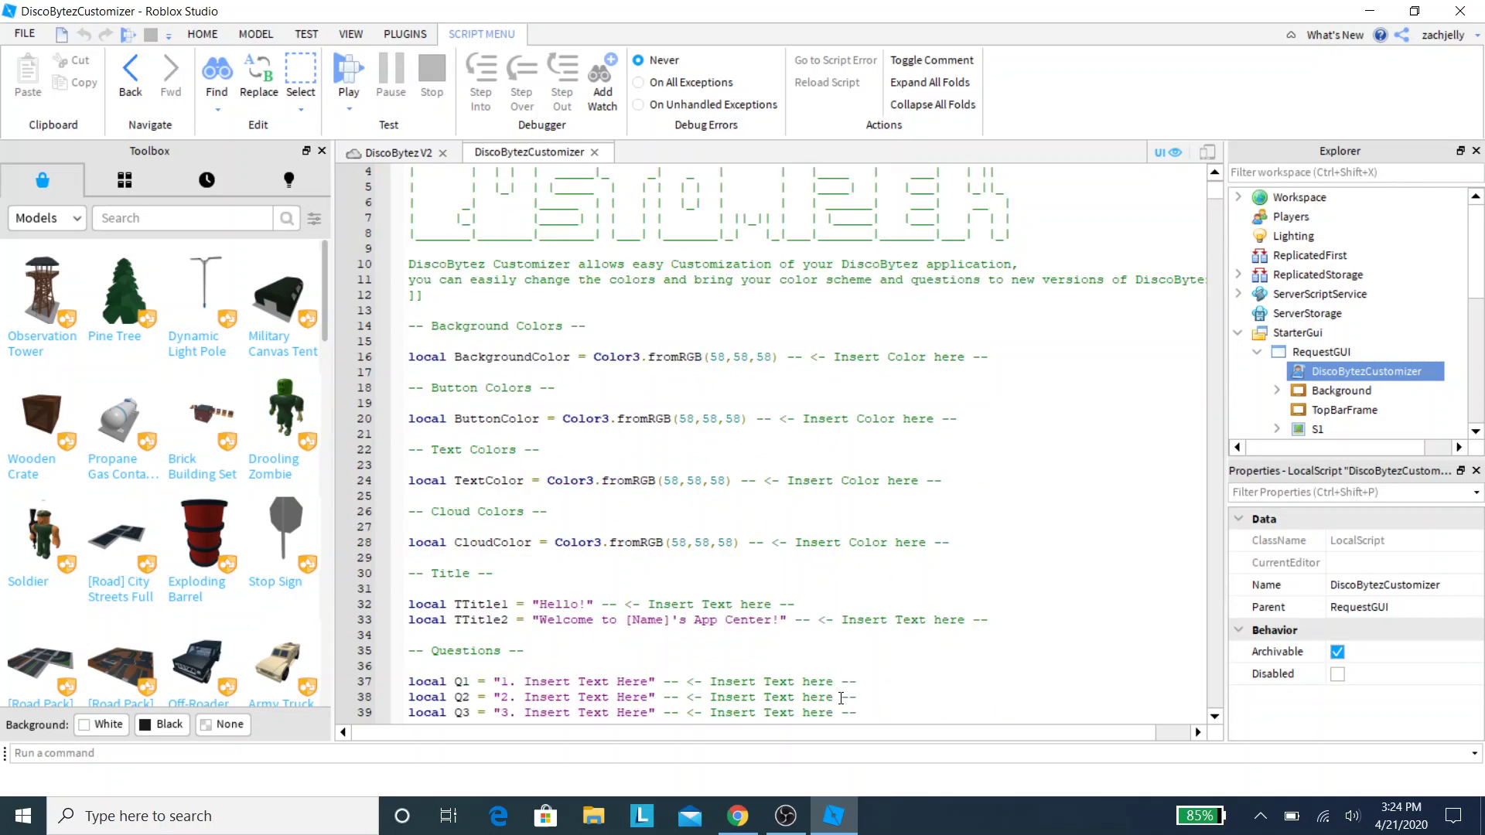
scroll(770, 607, down, 4)
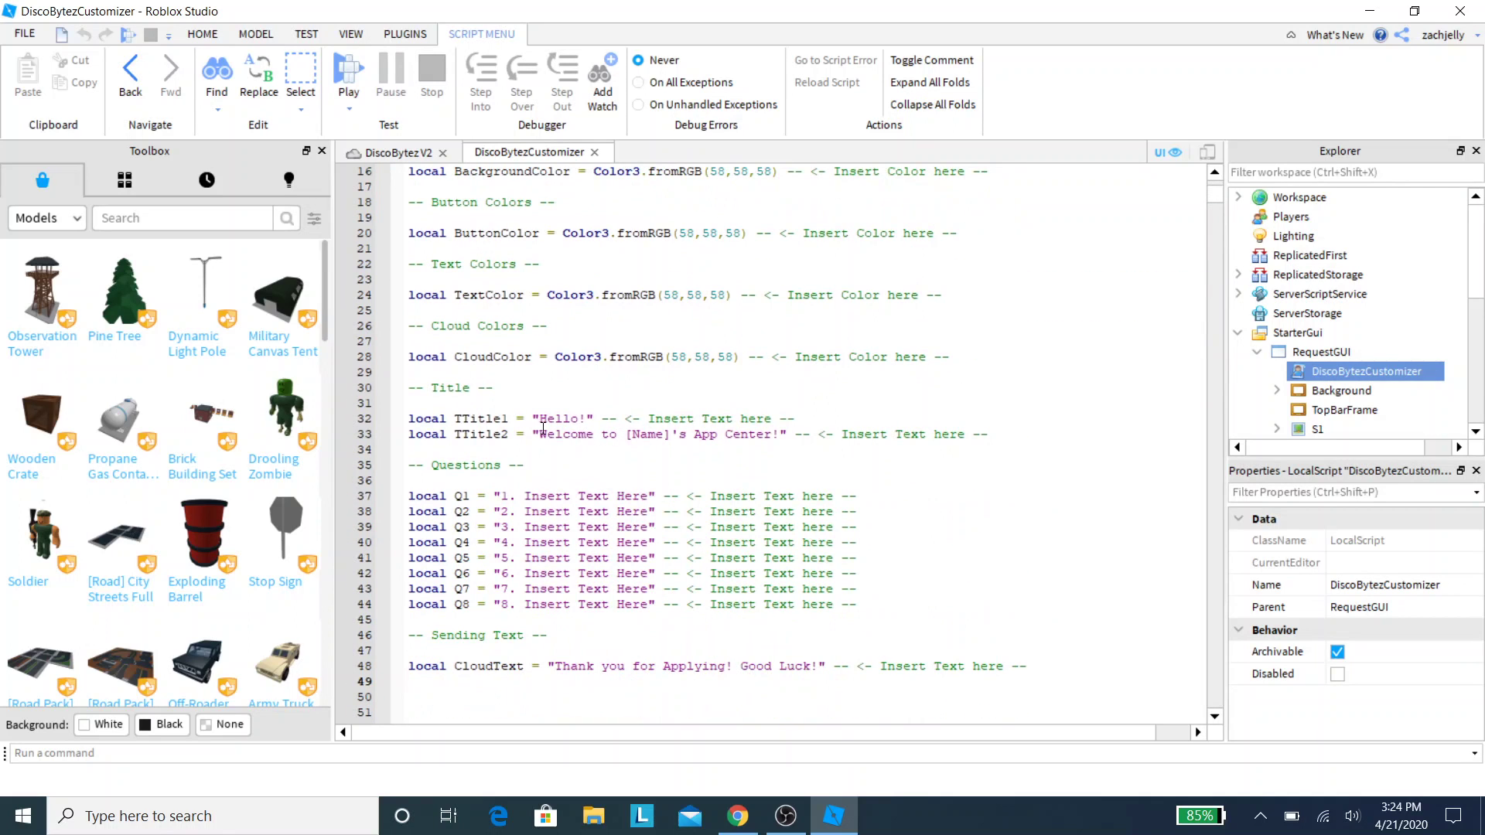
Replace the "[Name]'s" placeholder in the TTitle2 string with "Moco Resort"
drag(540, 434, 782, 442)
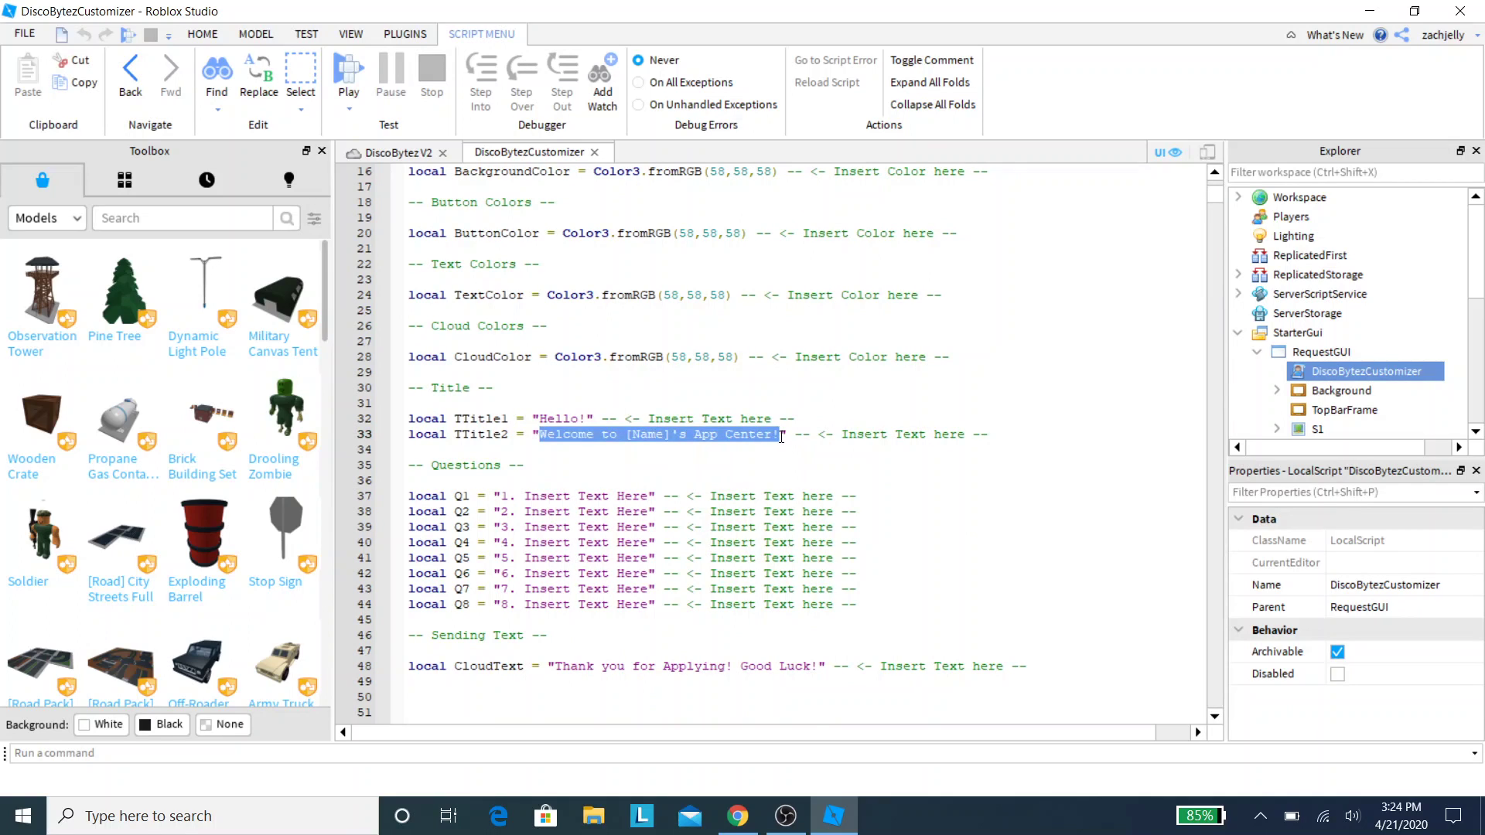
click(845, 469)
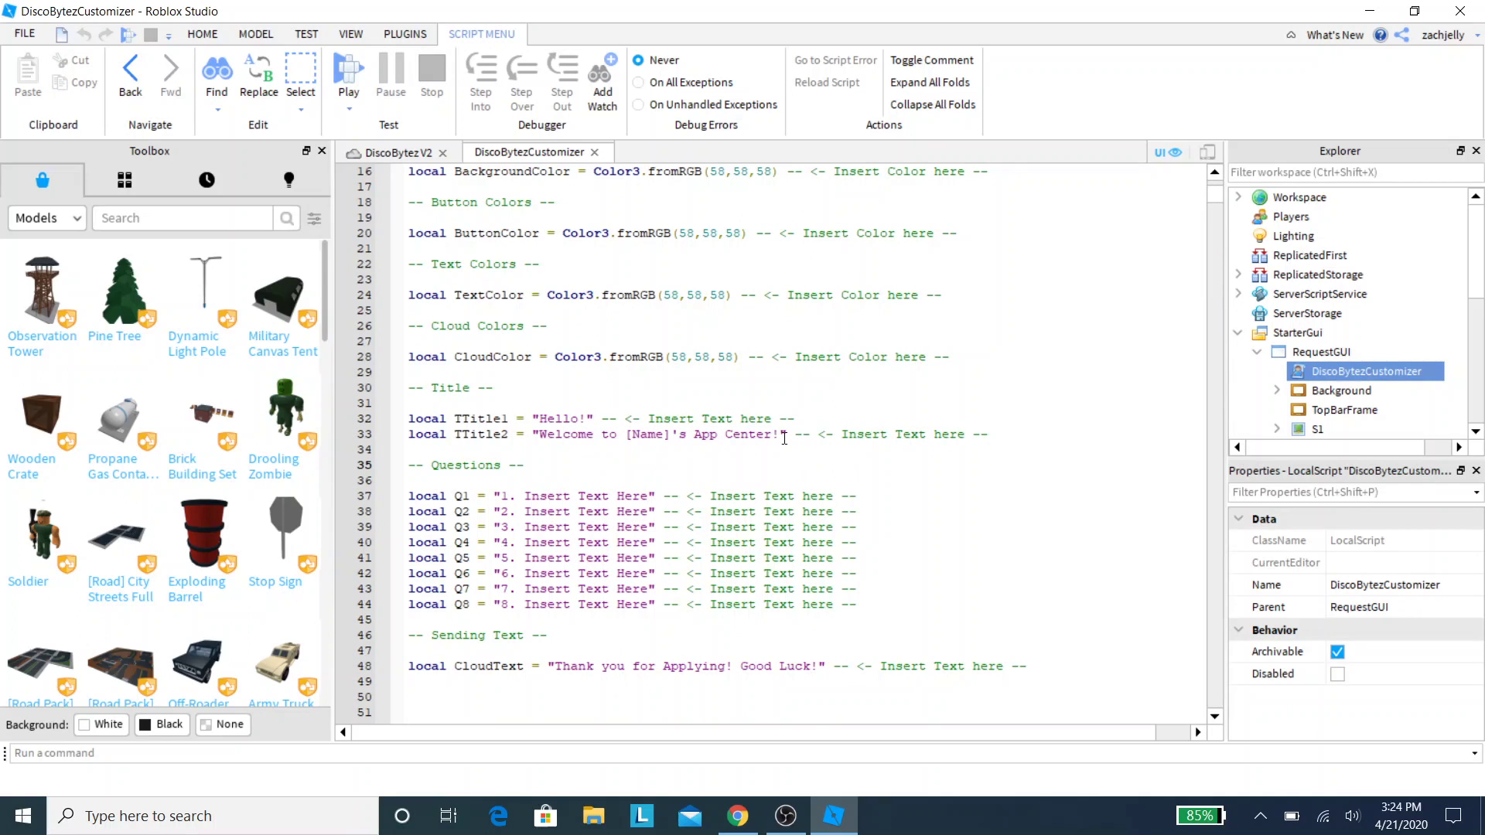
mouse_move(687, 435)
mouse_down()
mouse_move(593, 424)
mouse_move(686, 434)
mouse_up()
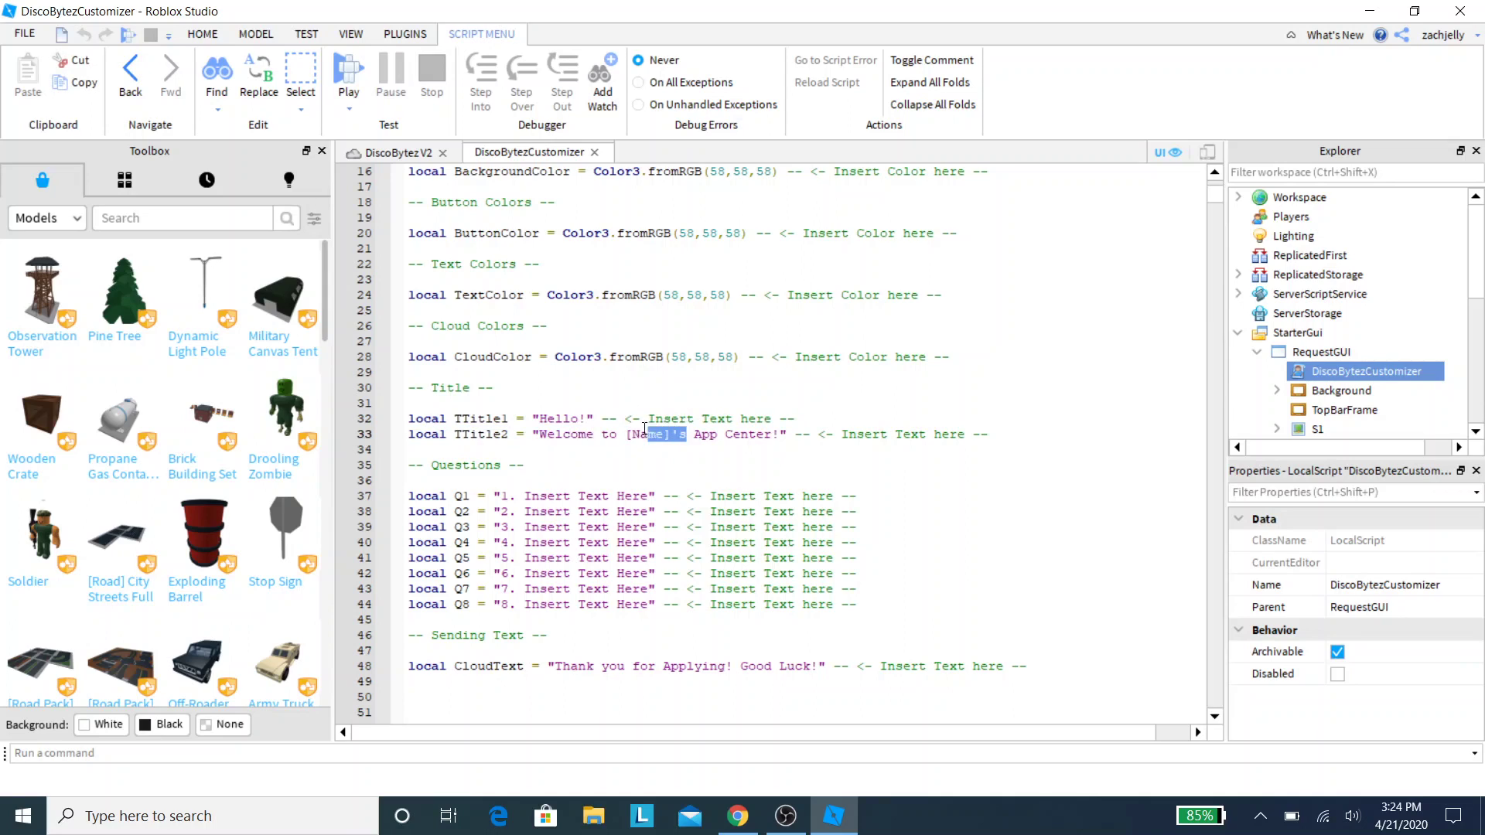
key(BackSpace)
text(Moco Res)
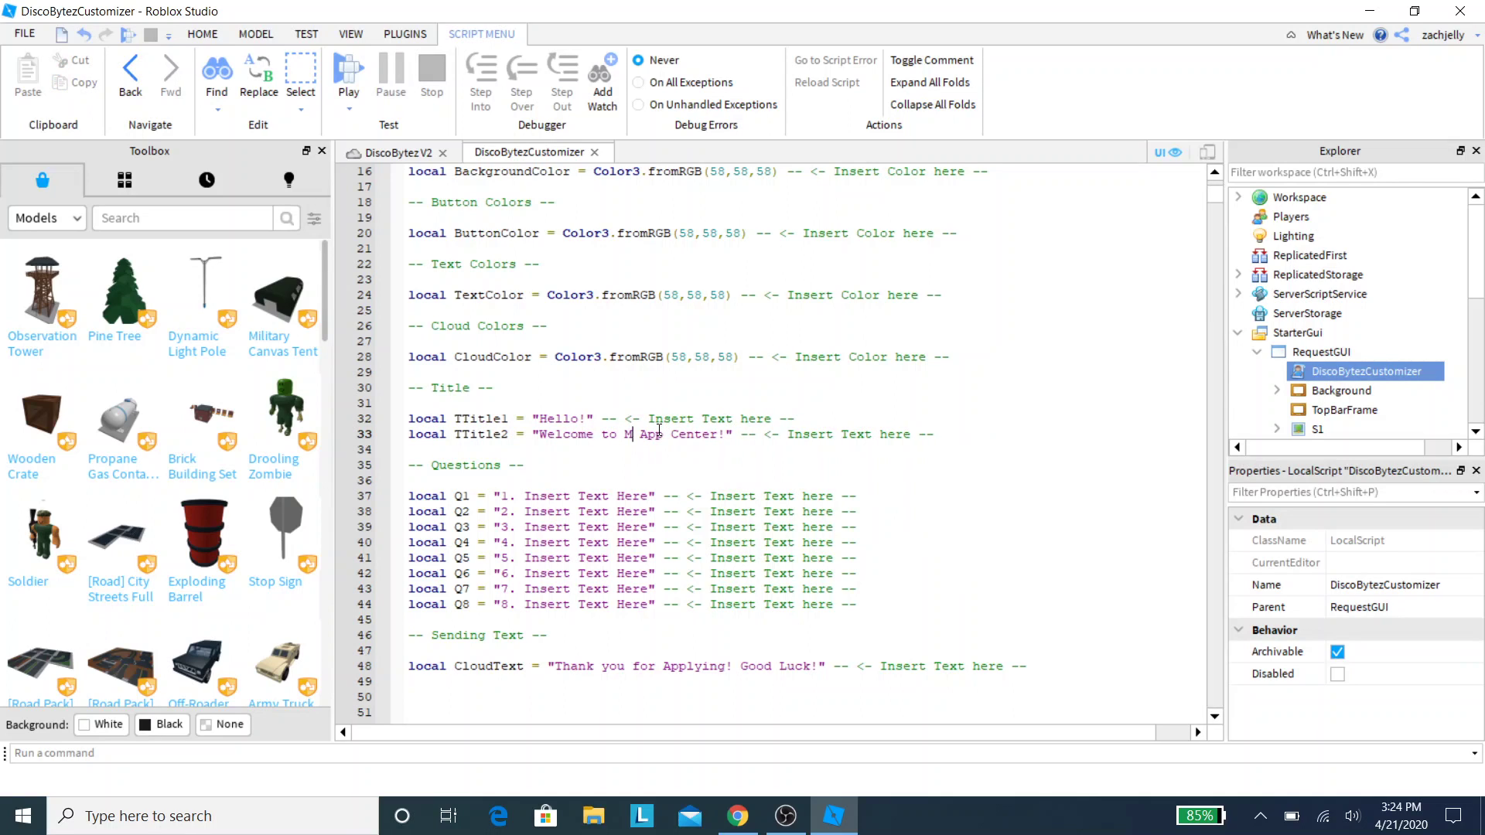
text(ort)
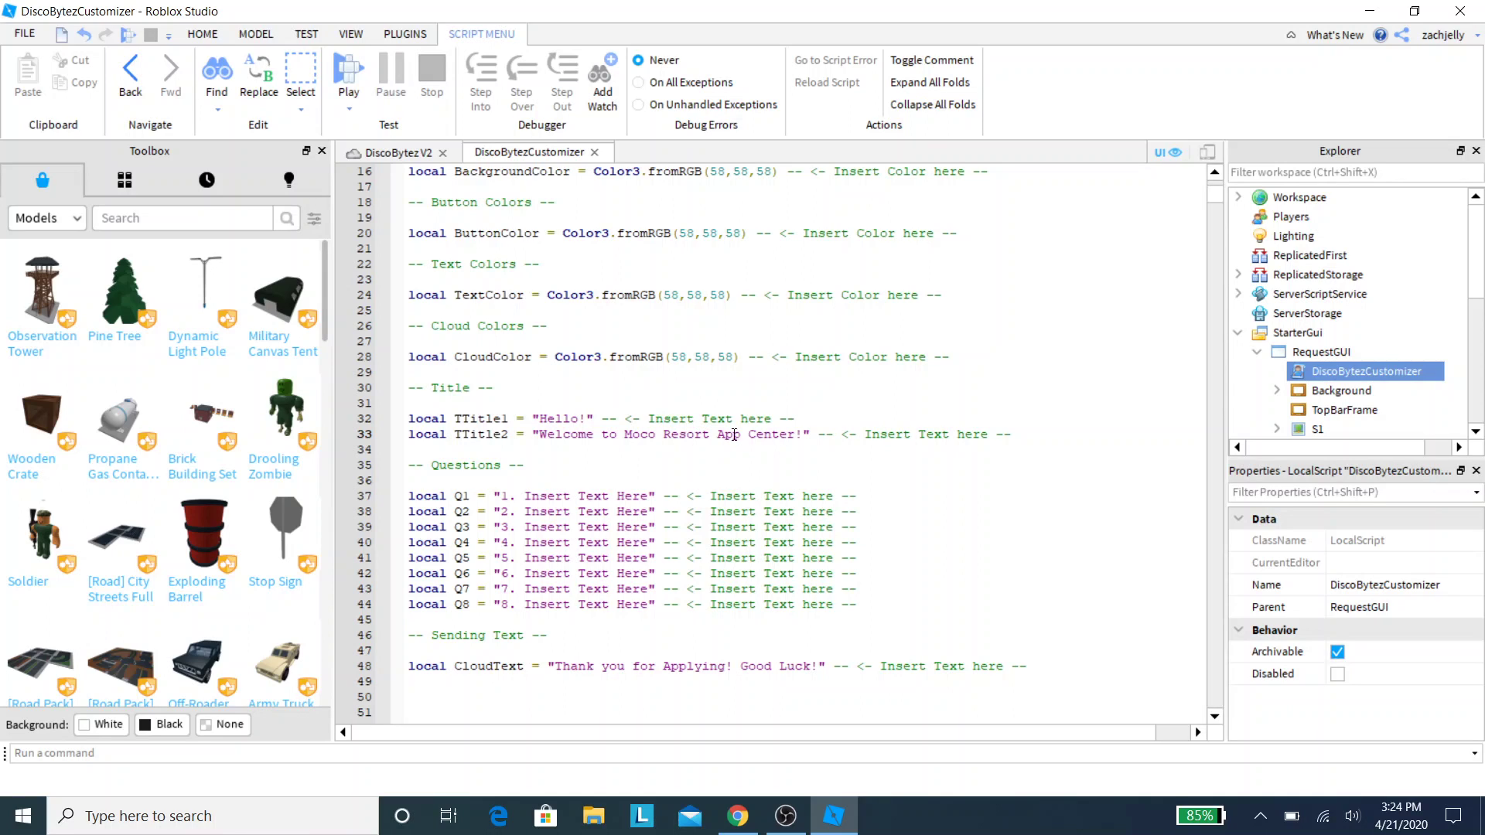
click(554, 418)
key(Left)
drag(452, 419, 639, 419)
drag(533, 434, 541, 434)
key(shift+Down)
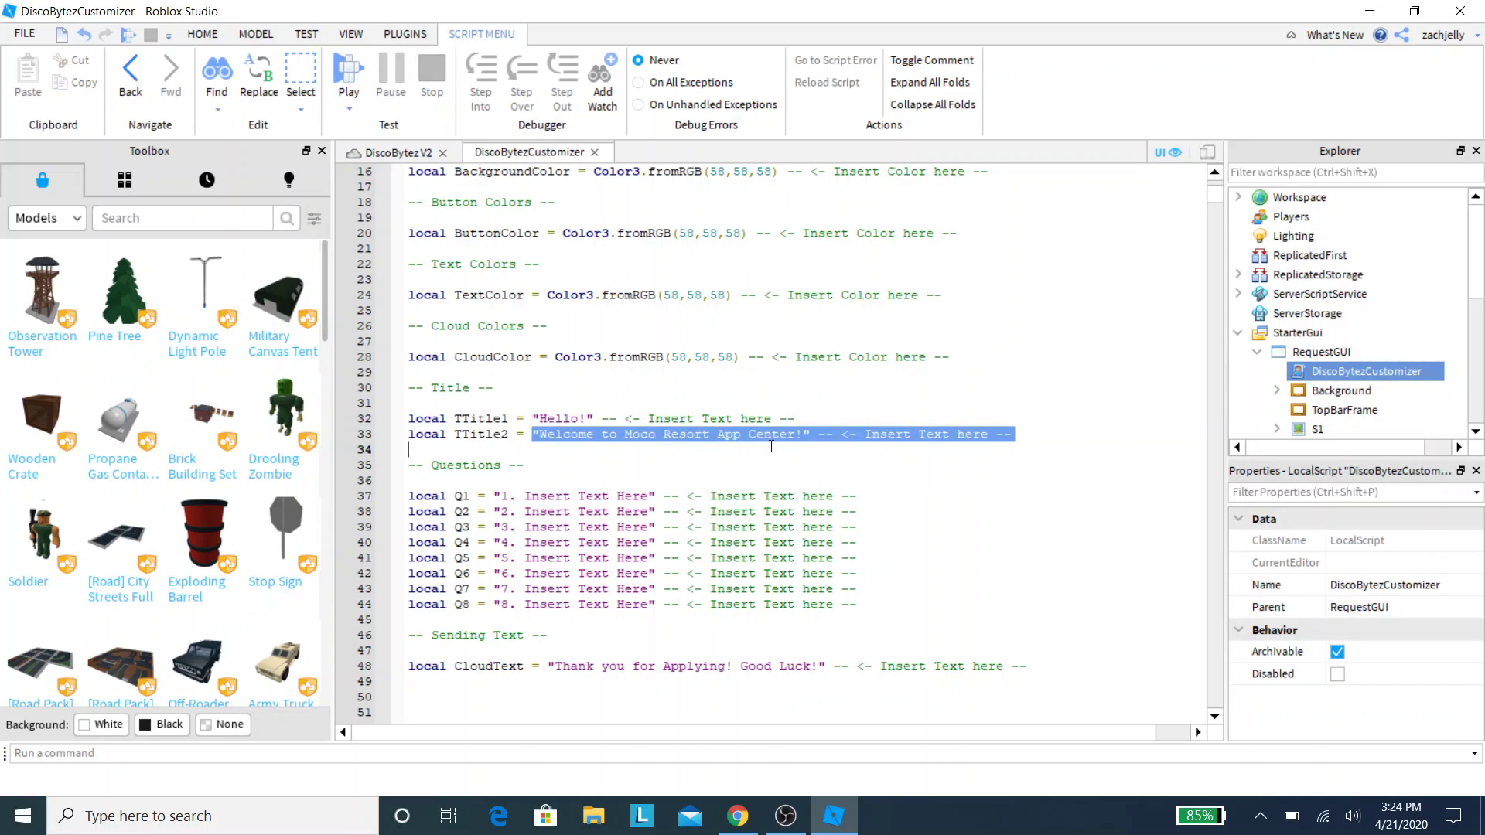
click(553, 450)
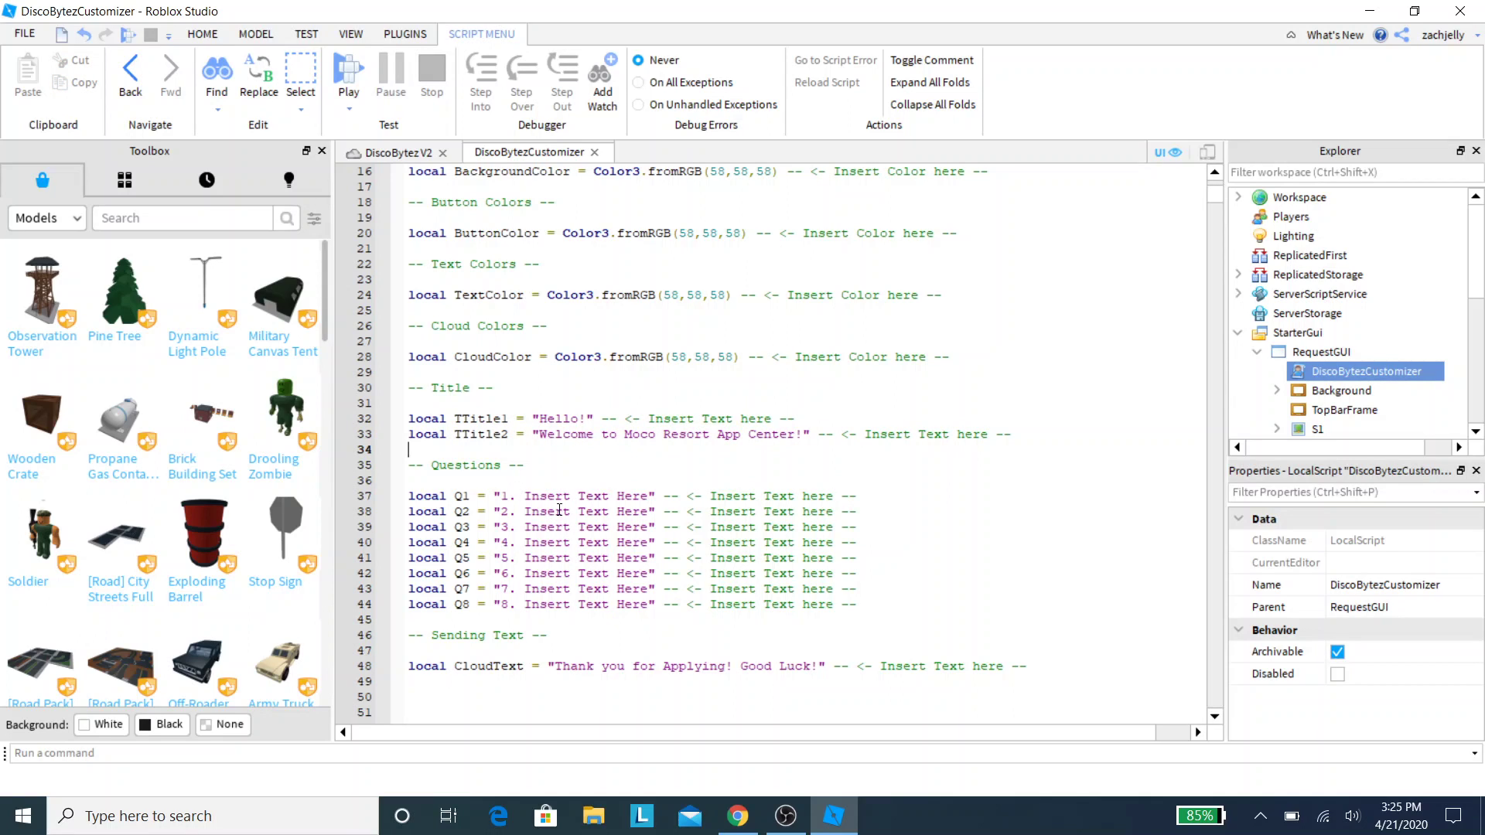
click(785, 816)
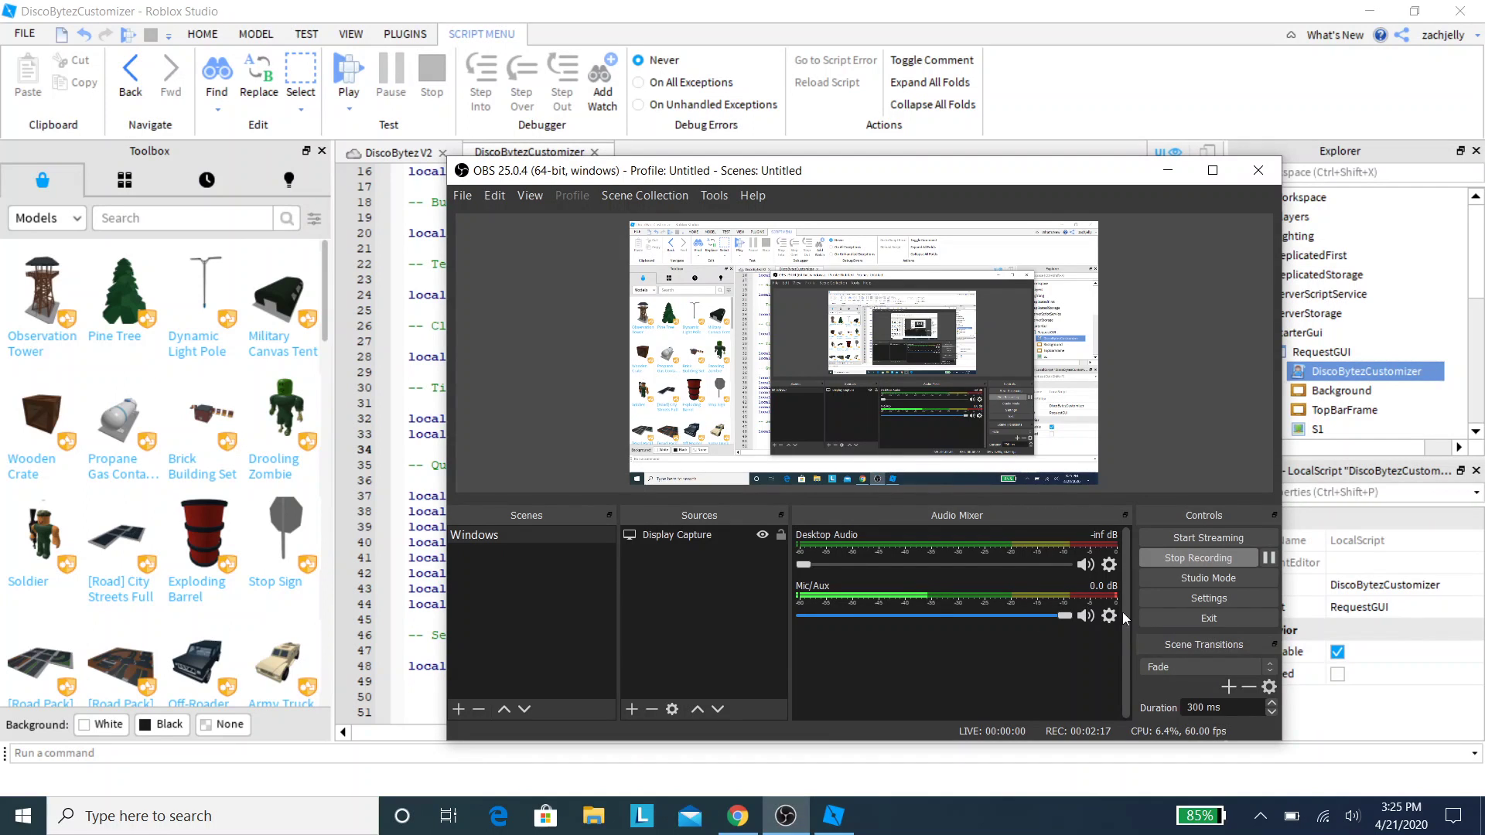
key(alt+Tab)
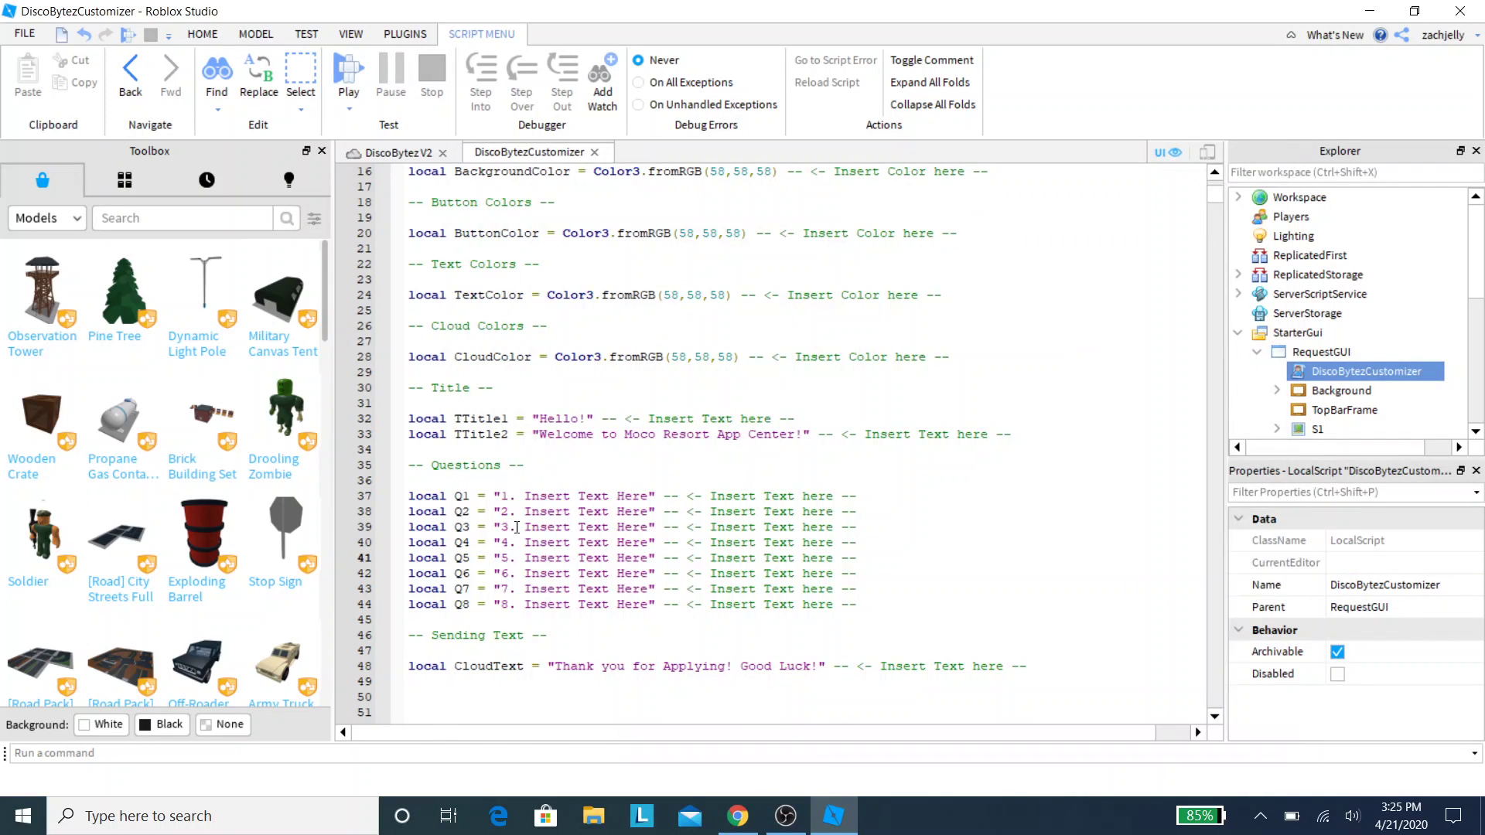
drag(501, 495, 641, 496)
click(642, 496)
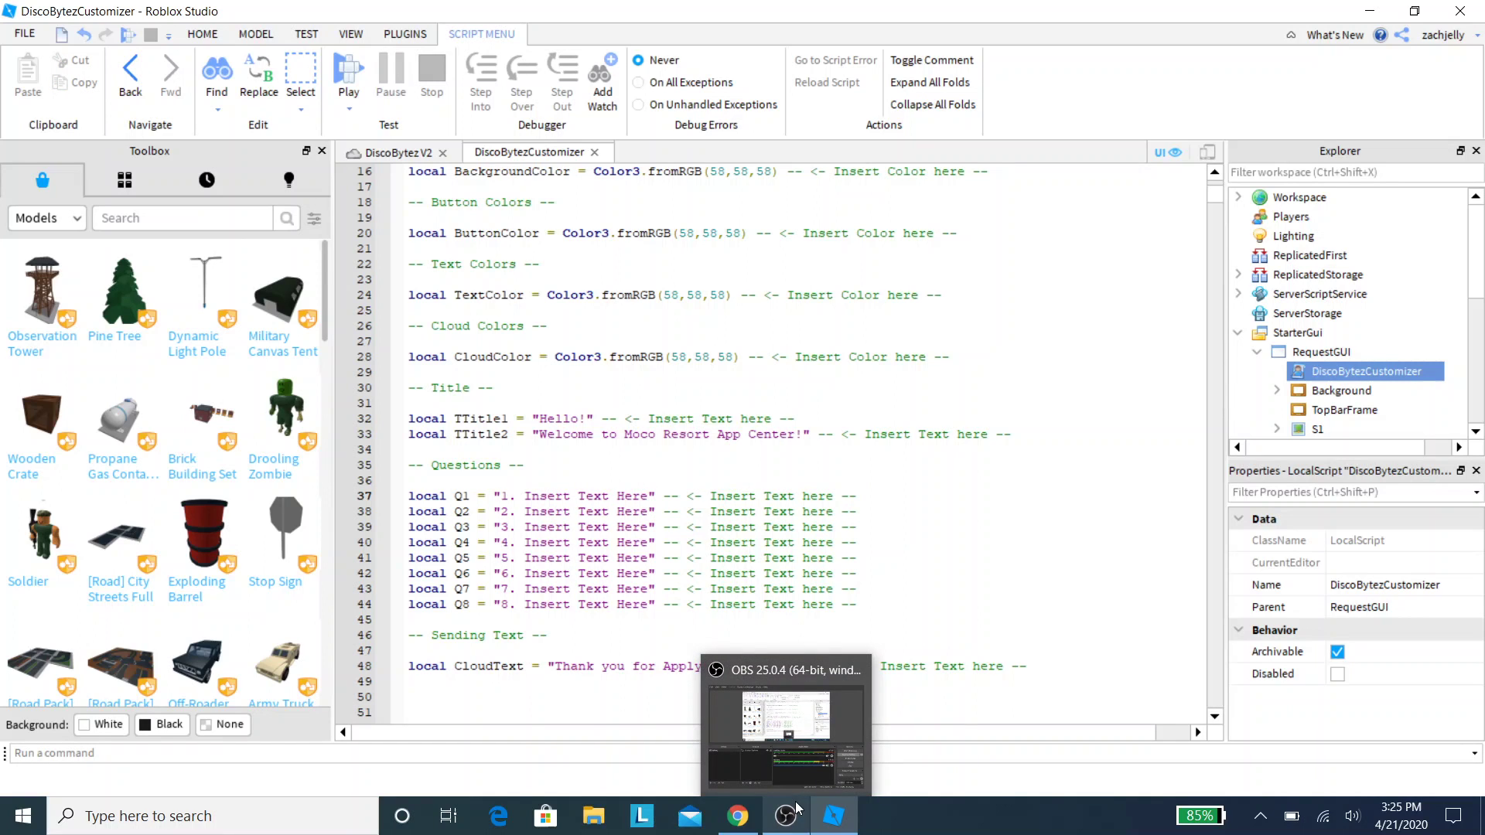
click(785, 816)
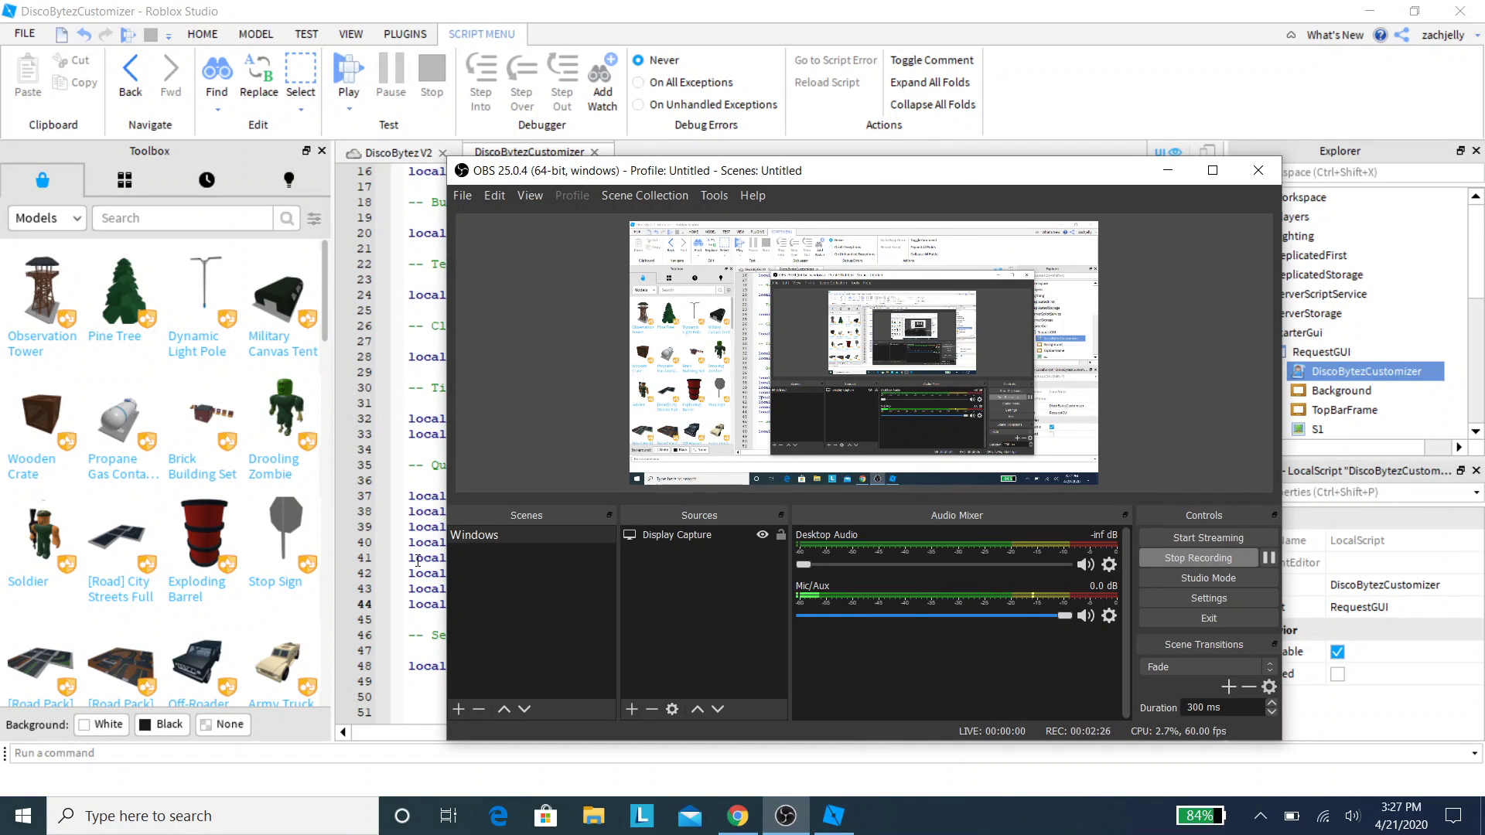
click(417, 560)
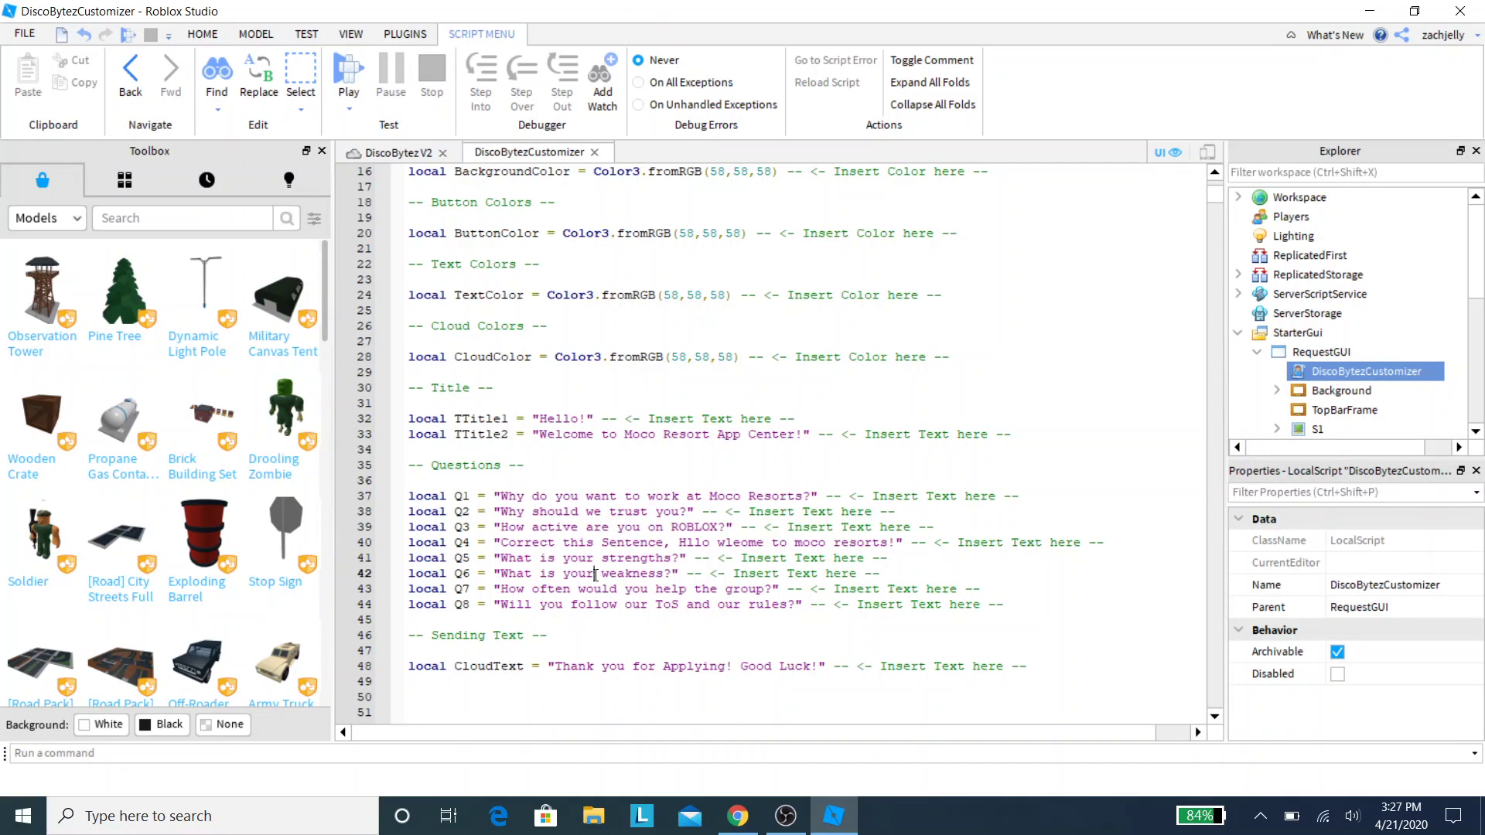
Examine the BackgroundColor RGB setting near the start of the script
scroll(595, 574, up, 5)
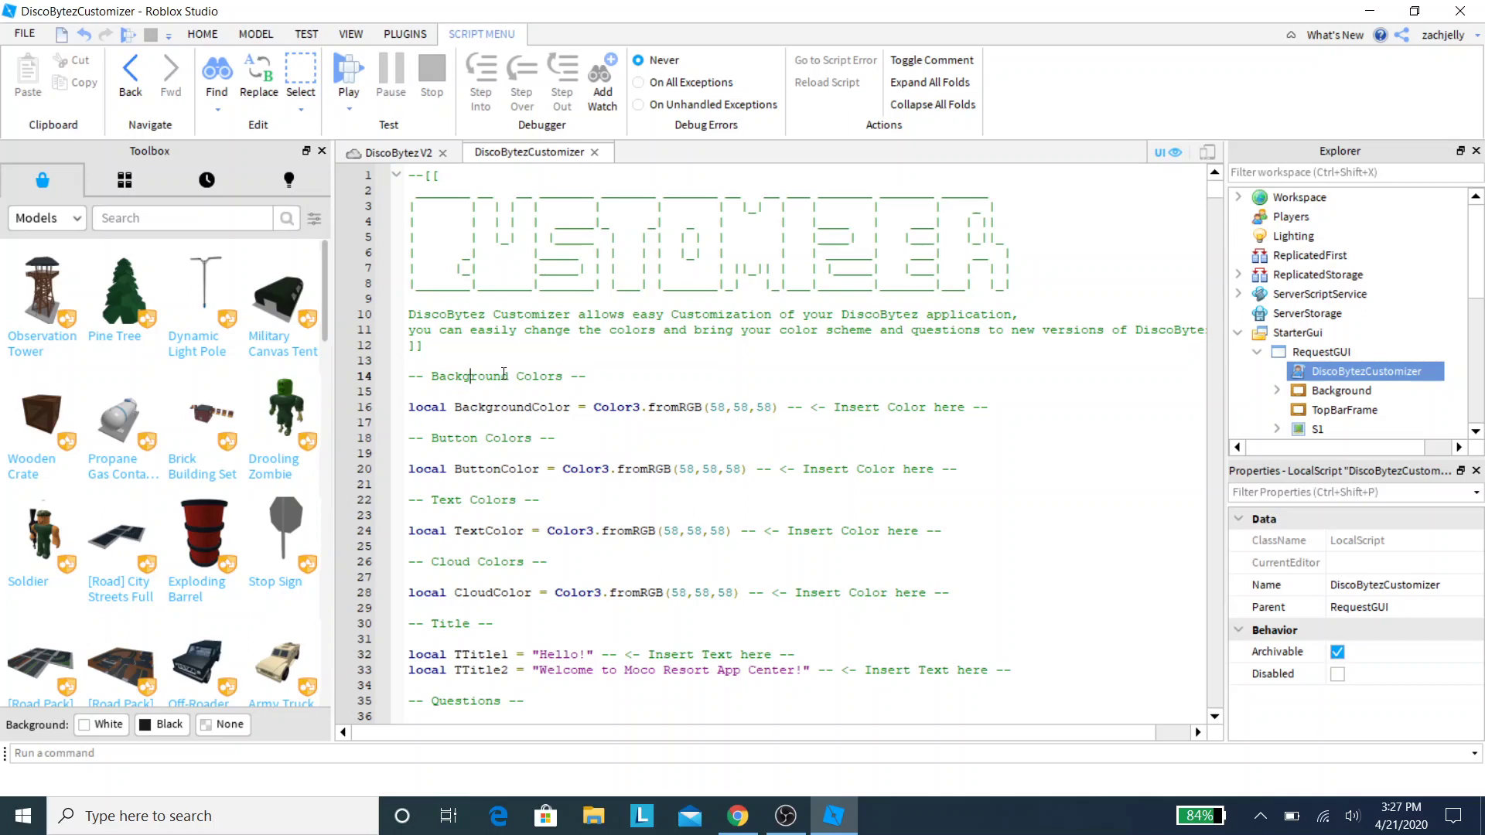
click(748, 408)
double_click(718, 407)
click(601, 425)
scroll(1350, 363, down, 2)
scroll(1350, 363, up, 1)
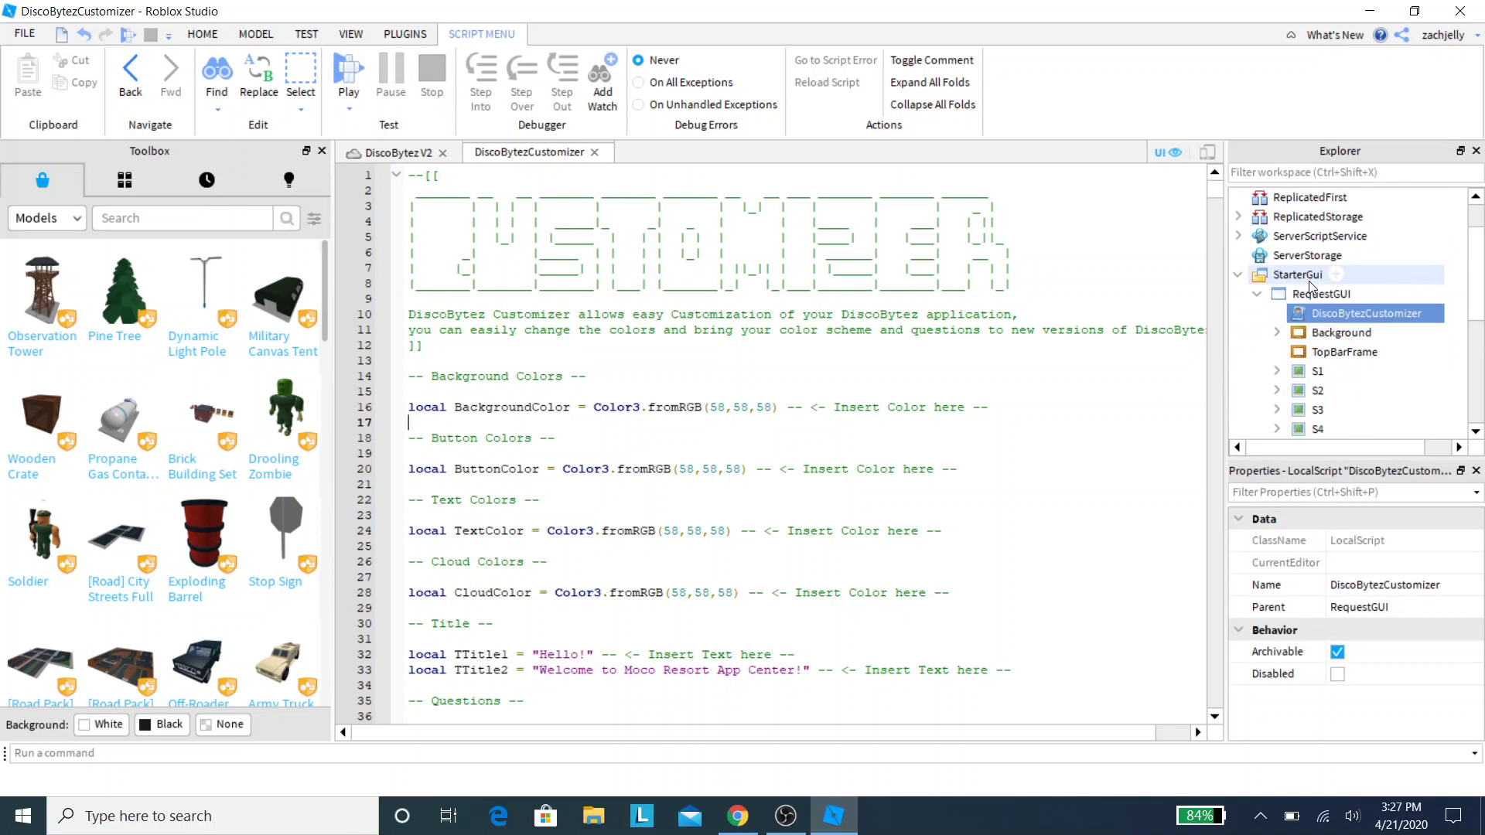
Select the Background frame in RequestGUI, check it in the DiscoBytez V2 viewport and return to the customizer script
click(1323, 332)
click(388, 151)
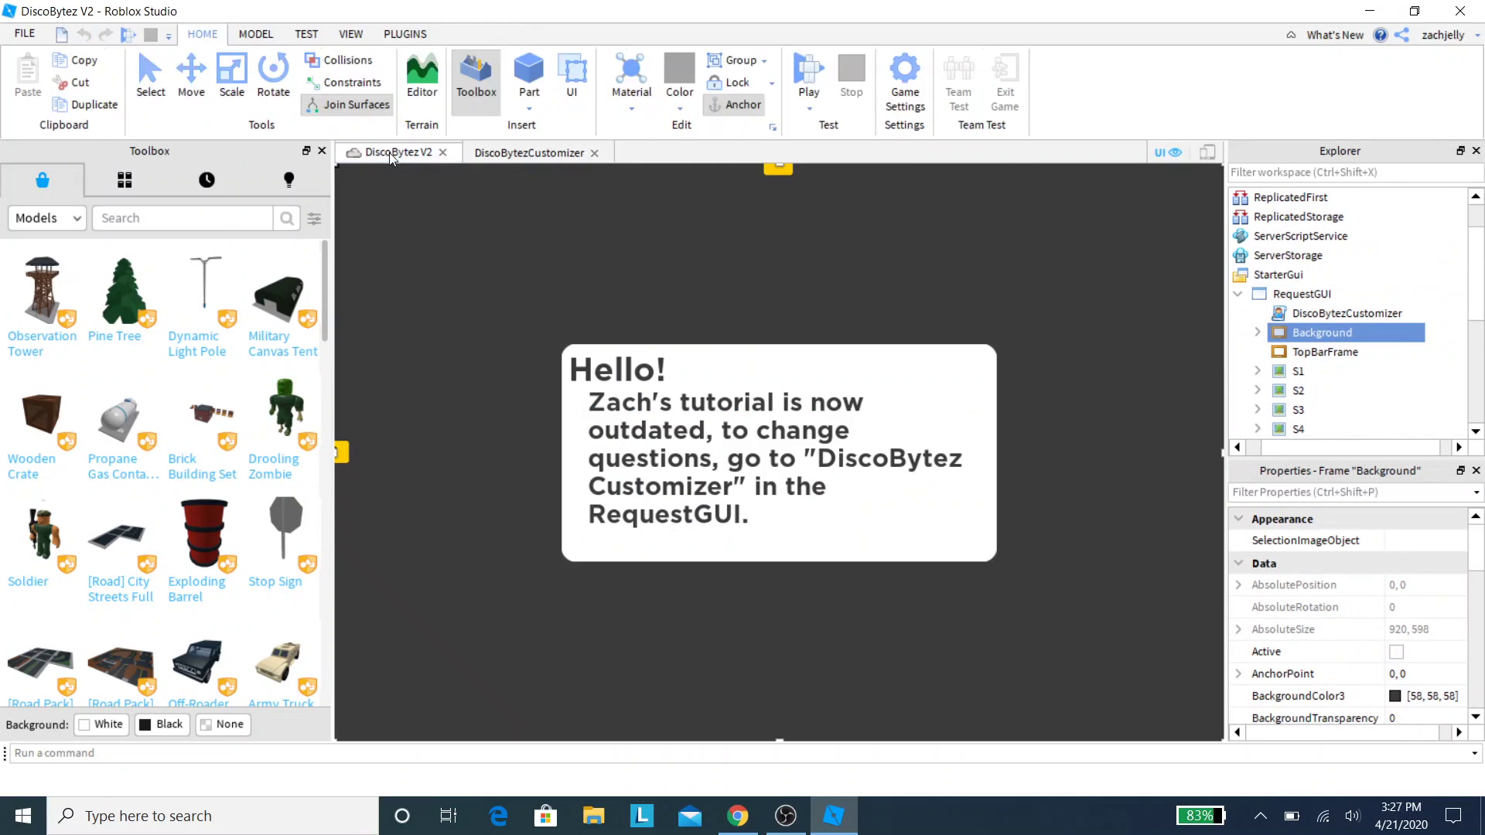
click(518, 155)
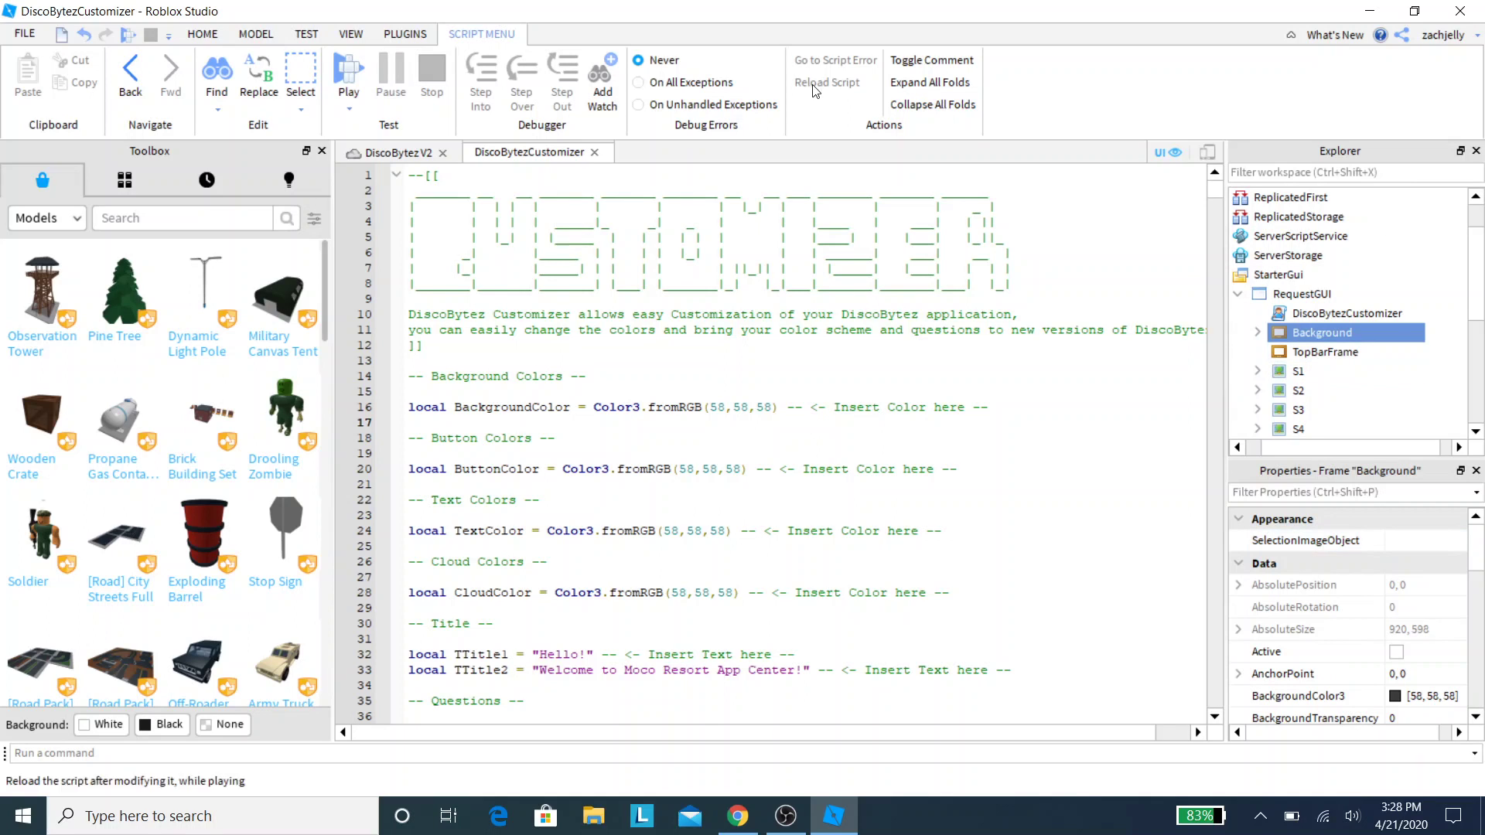
scroll(738, 441, down, 1)
drag(735, 434, 738, 447)
click(480, 466)
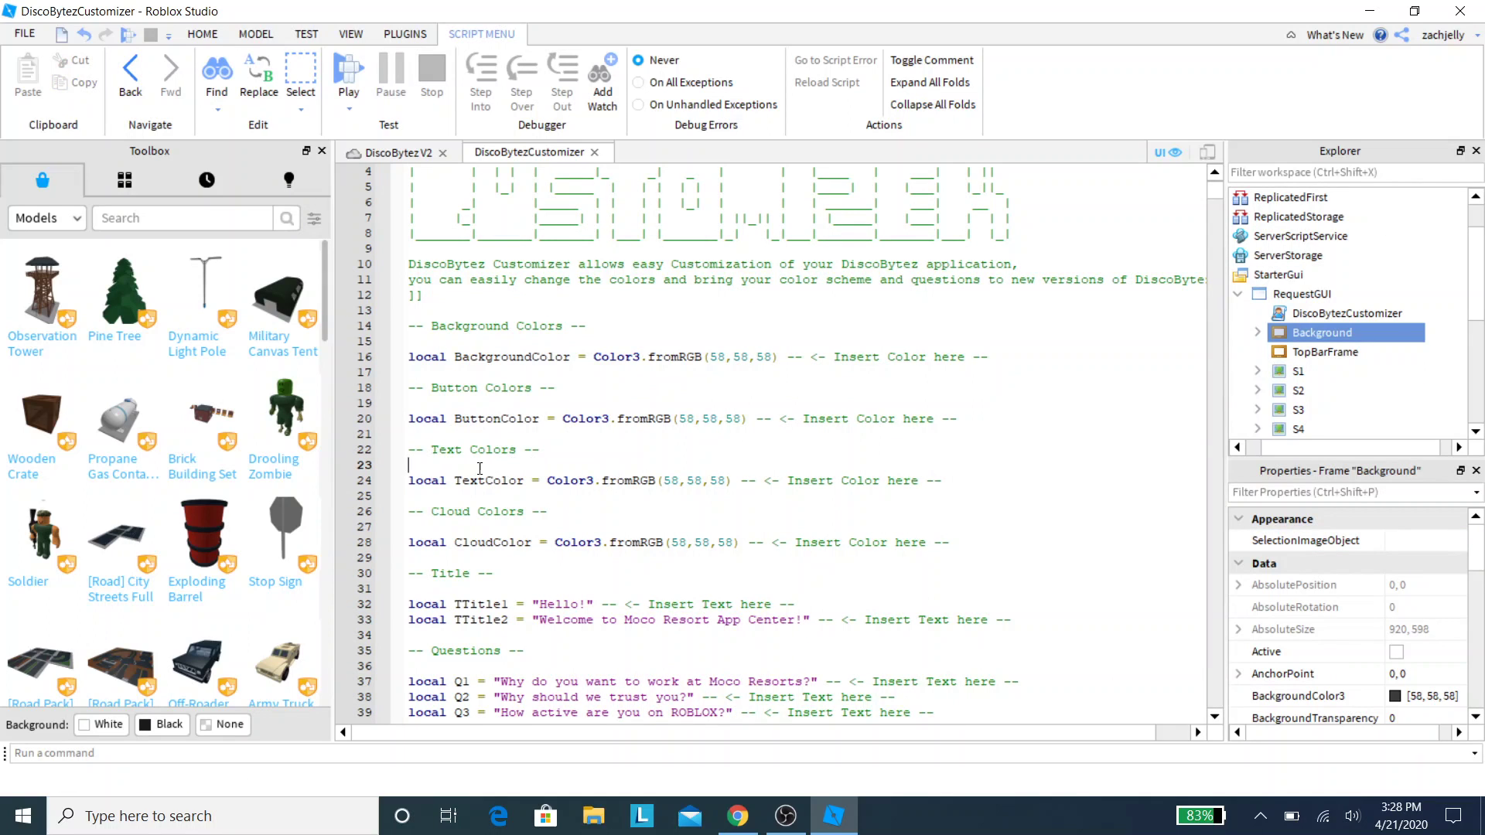
double_click(488, 418)
click(499, 403)
Try several basic colours for the Background frame's BackgroundColor3 and apply the orange 255, 85, 0
click(1458, 708)
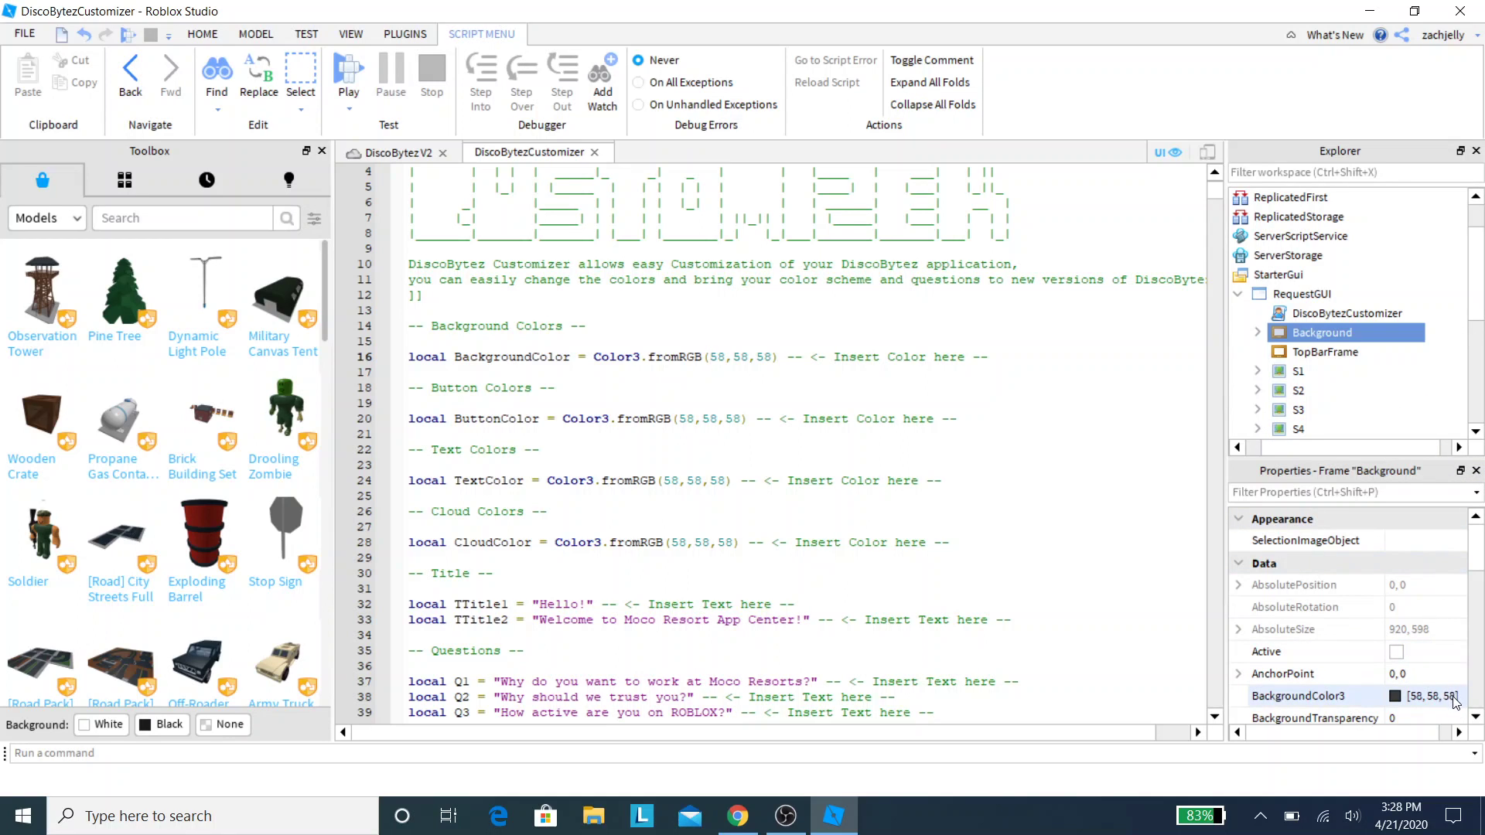
click(1458, 700)
click(1381, 696)
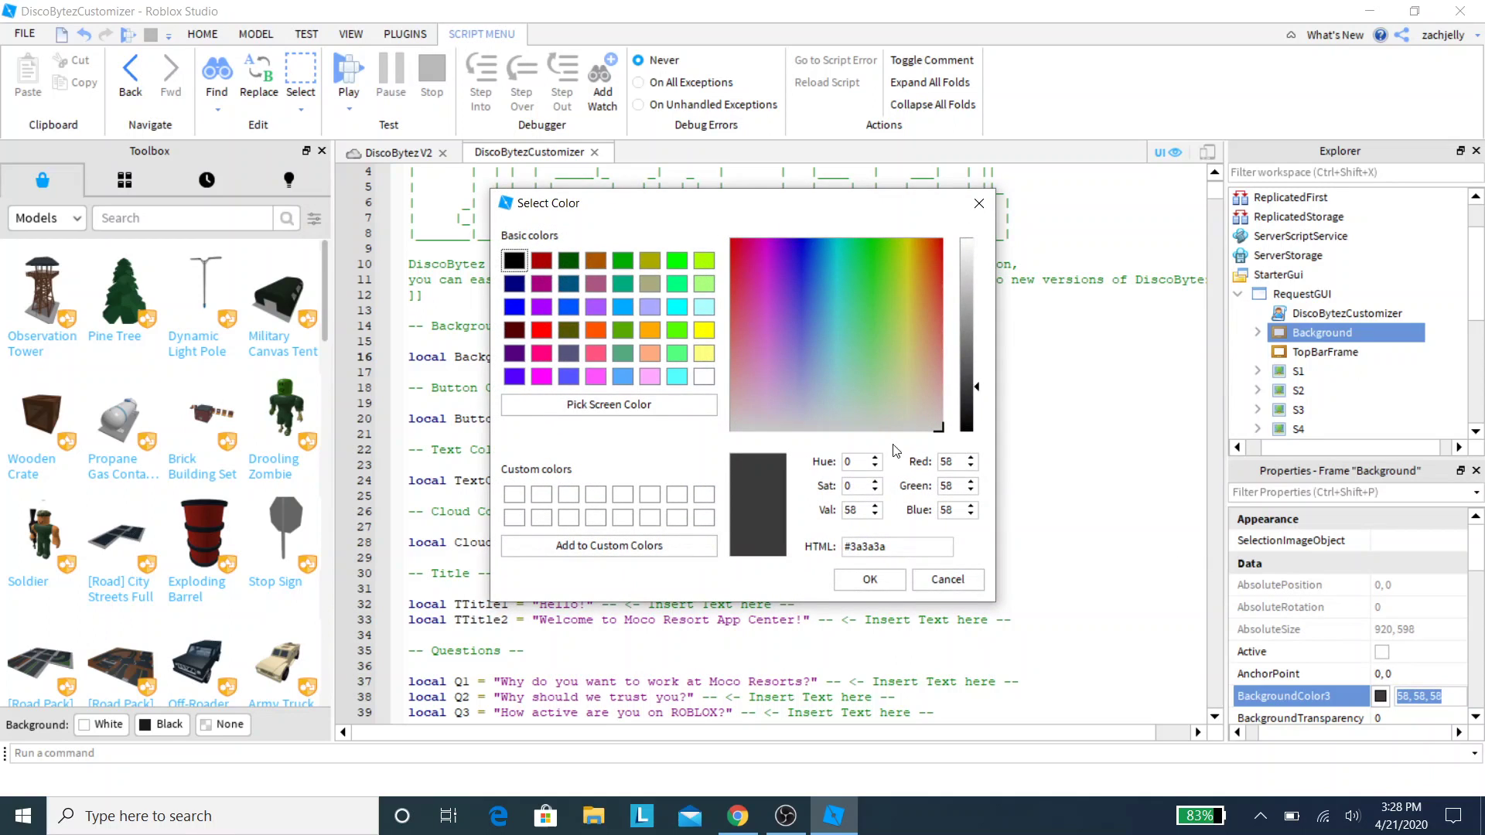
click(678, 359)
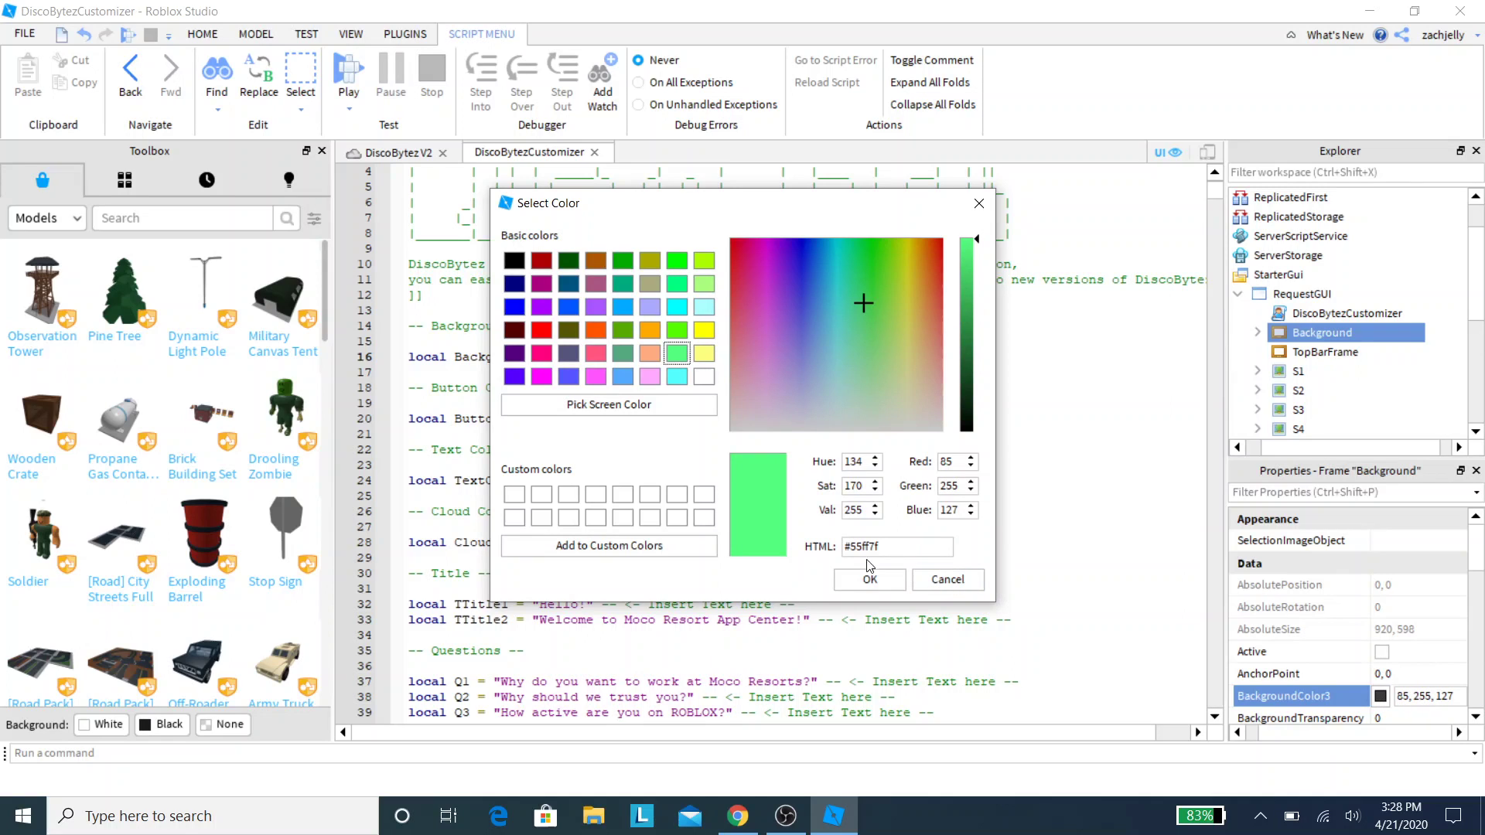
click(650, 377)
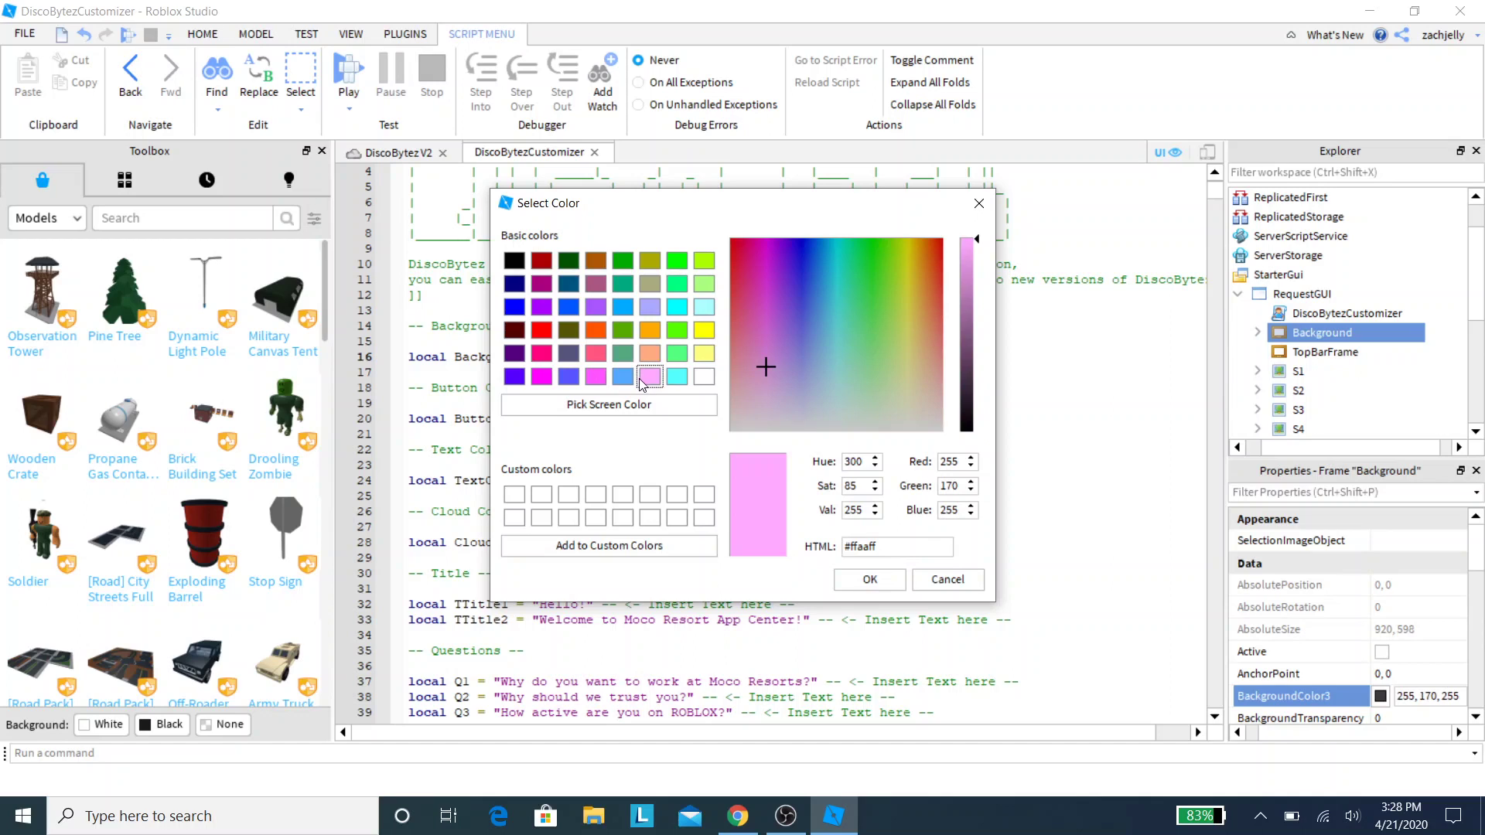
click(623, 376)
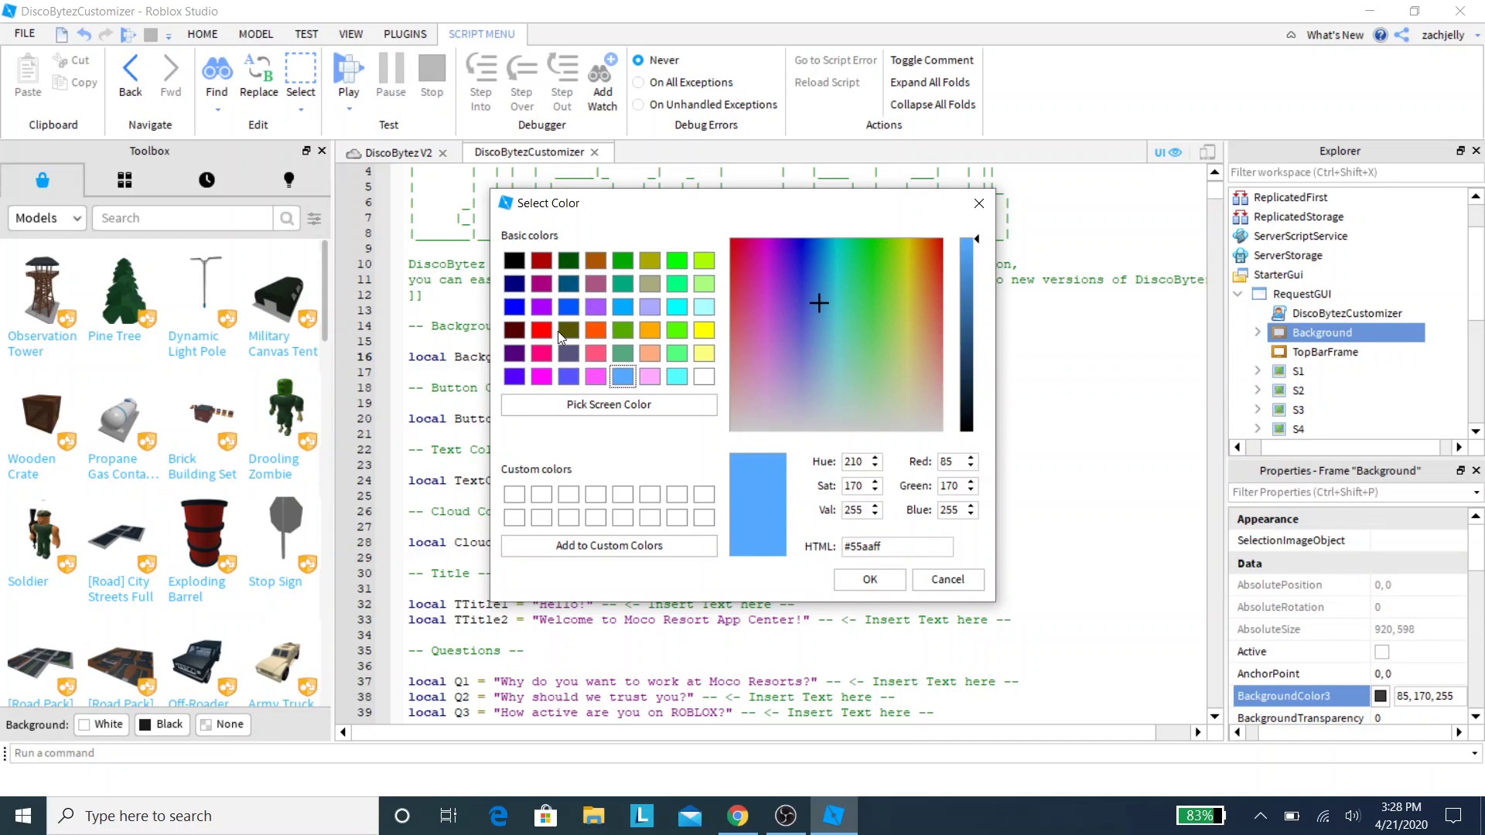
click(595, 330)
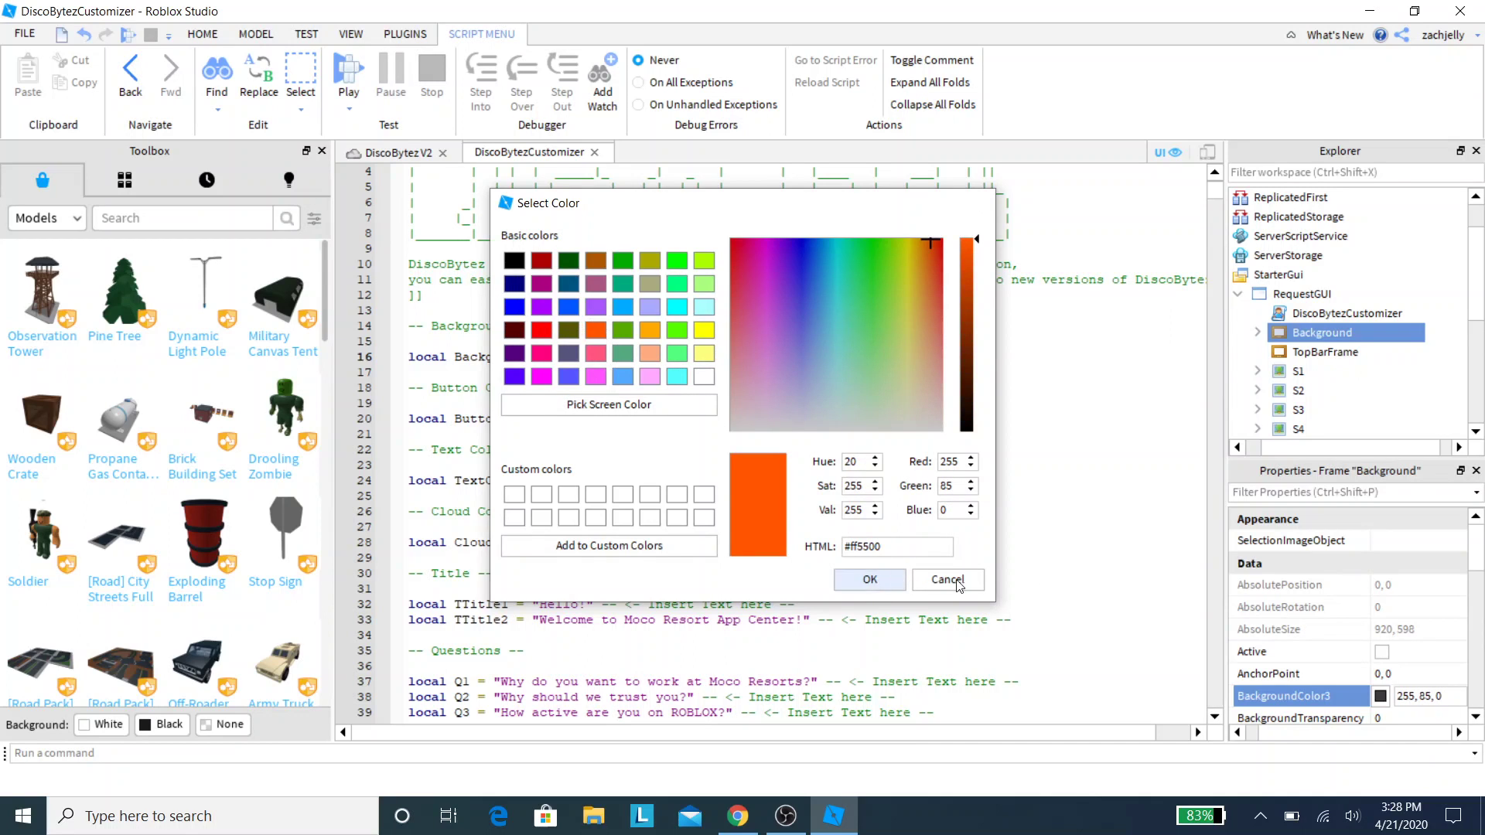
click(870, 579)
click(1455, 698)
click(1455, 698)
Set the BackgroundColor value in the customizer script to Color3.fromRGB(255,85,0)
click(813, 360)
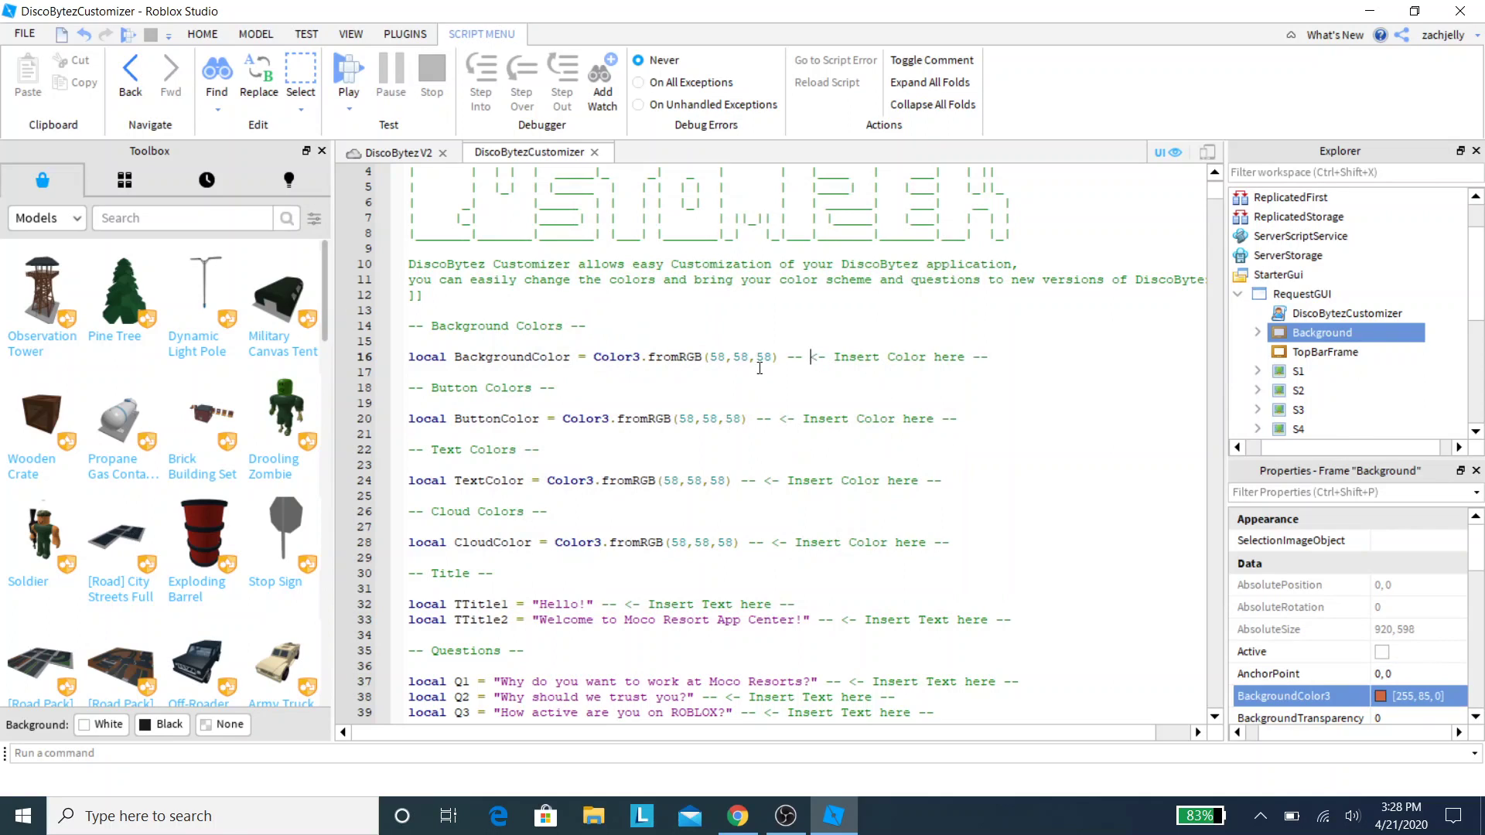
double_click(718, 357)
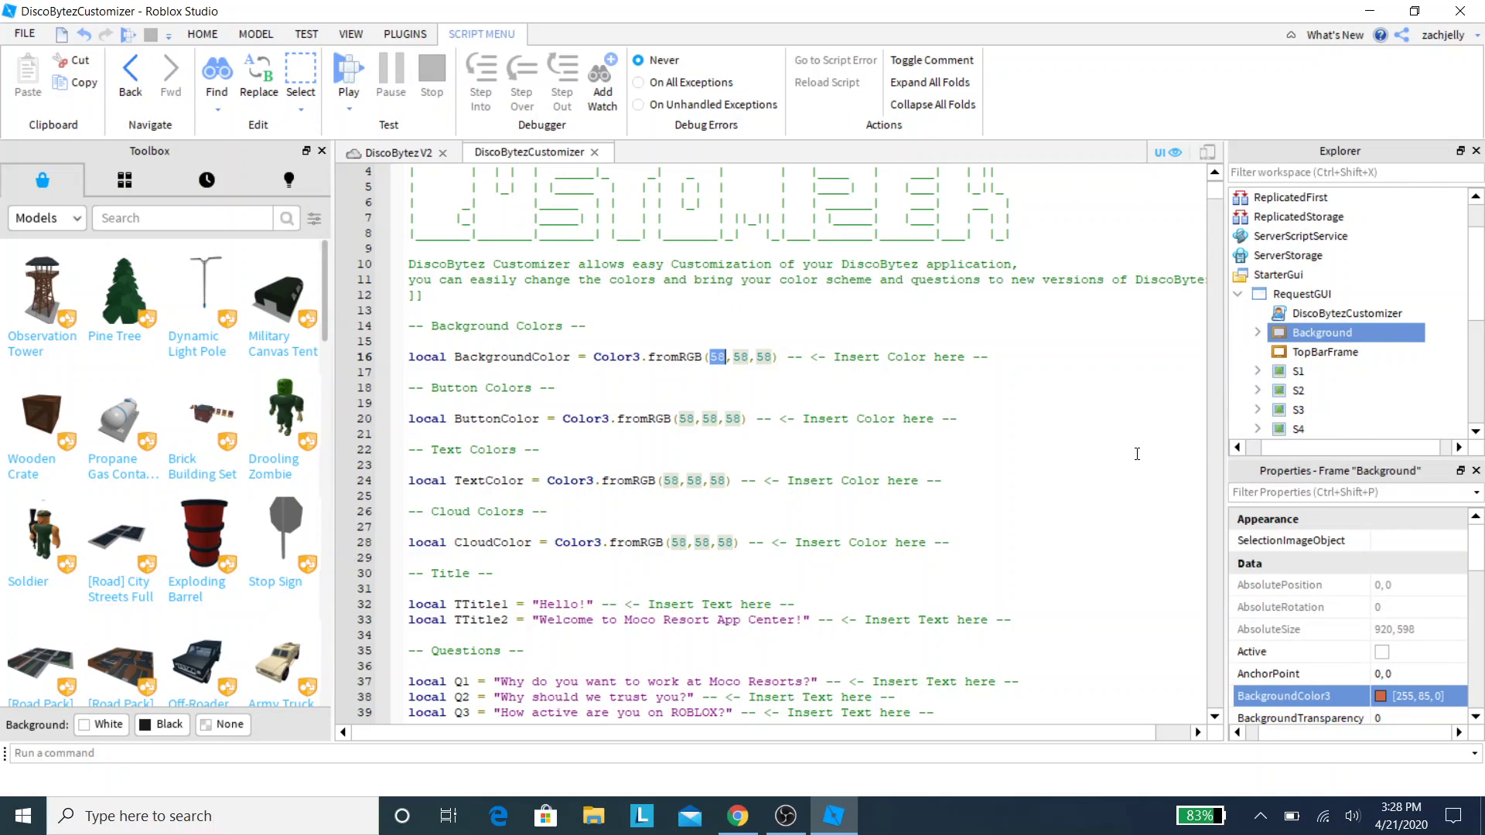
text(255)
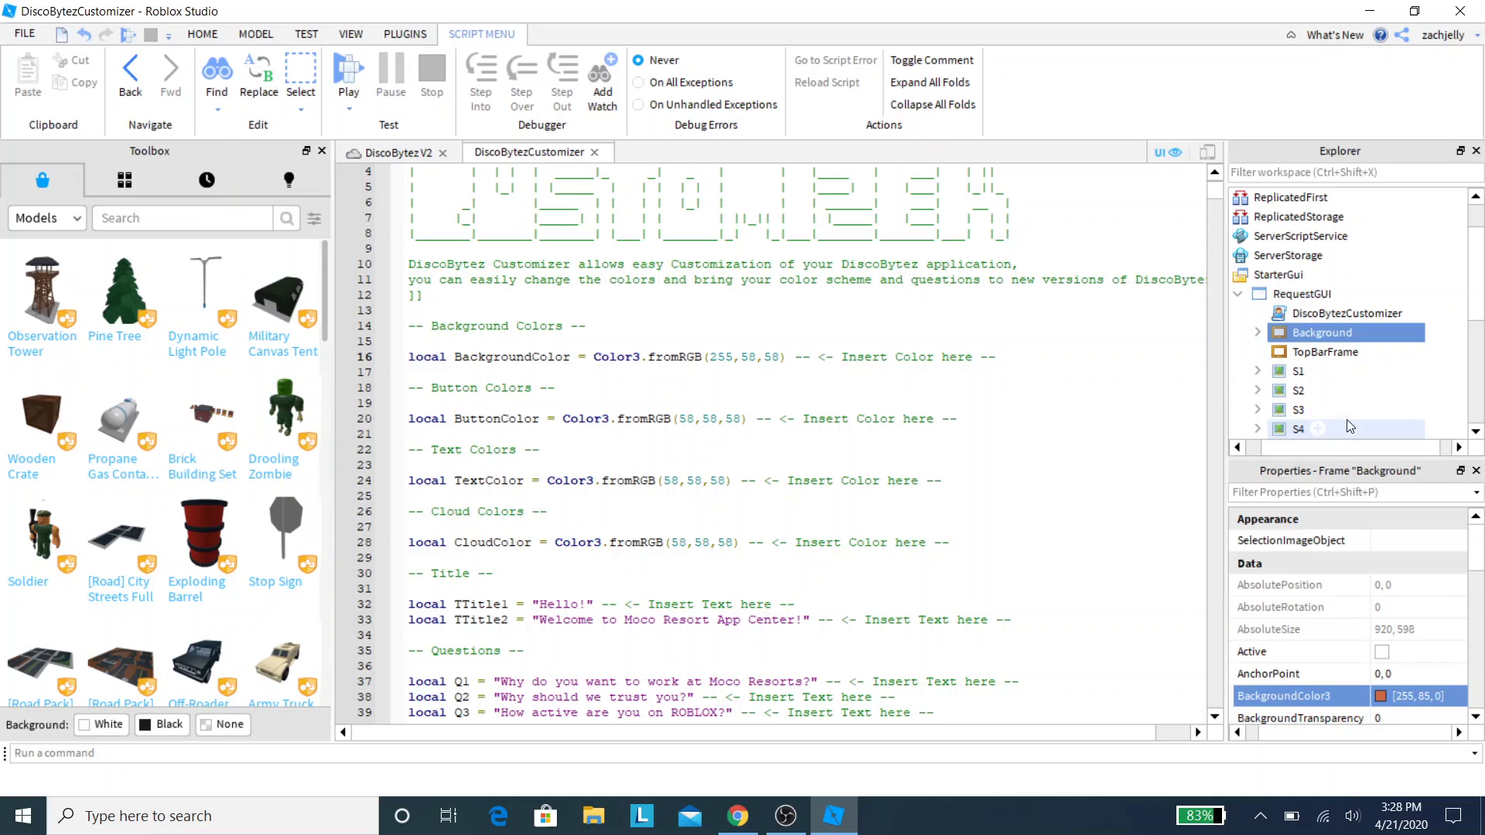
double_click(748, 357)
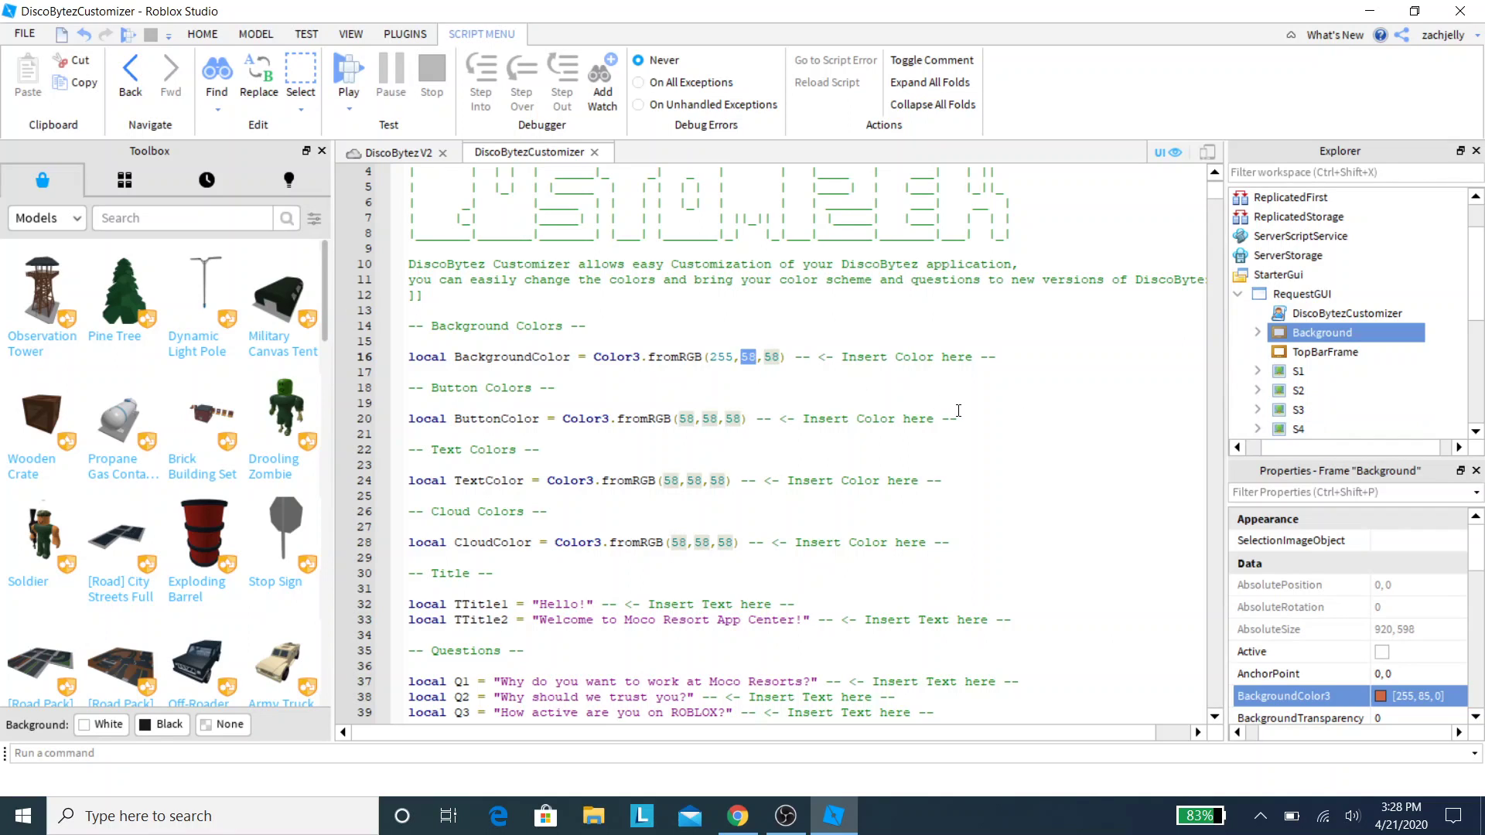
text(85)
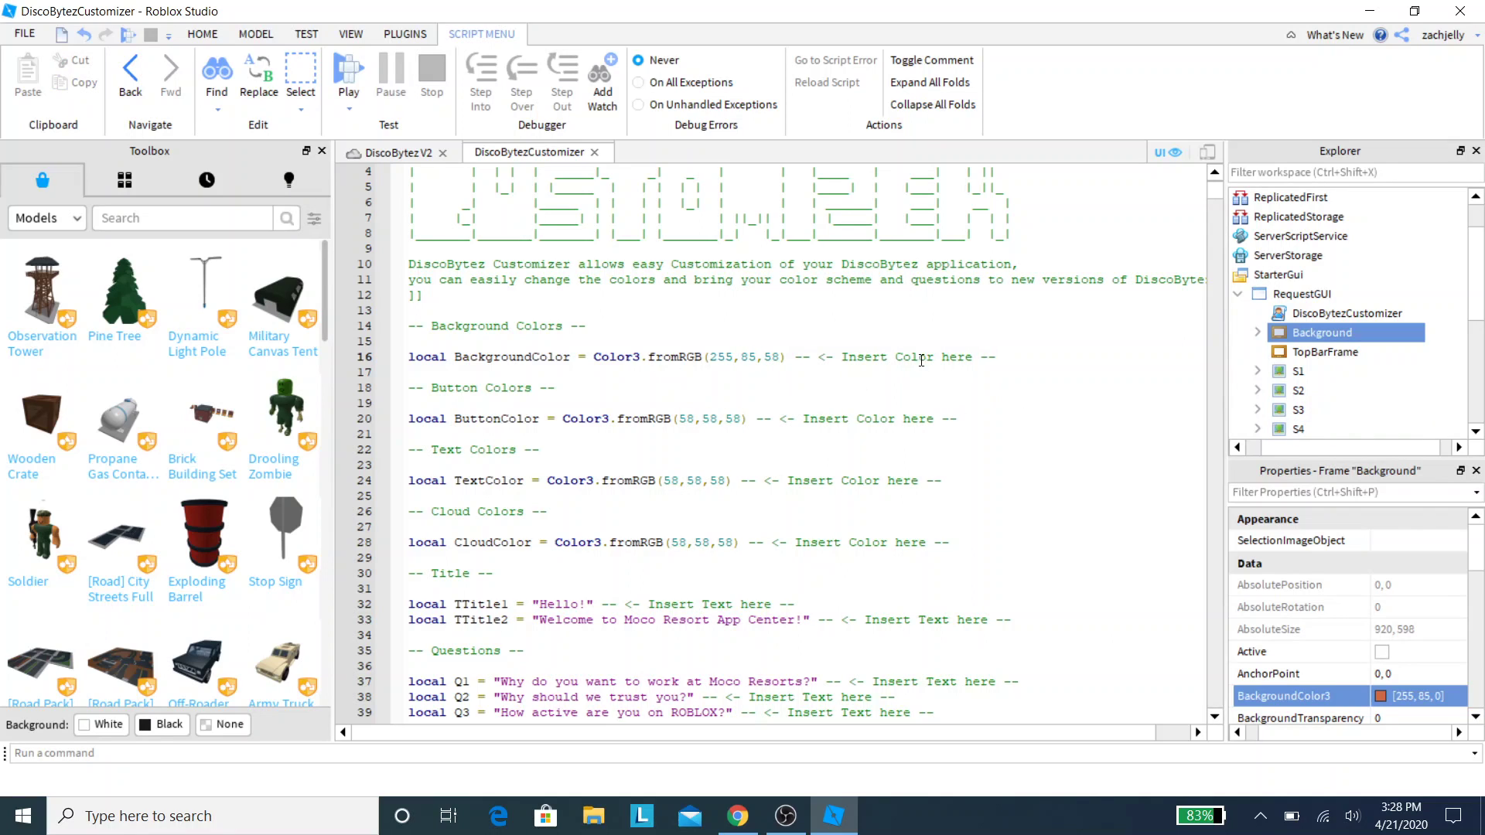
double_click(771, 357)
text(0)
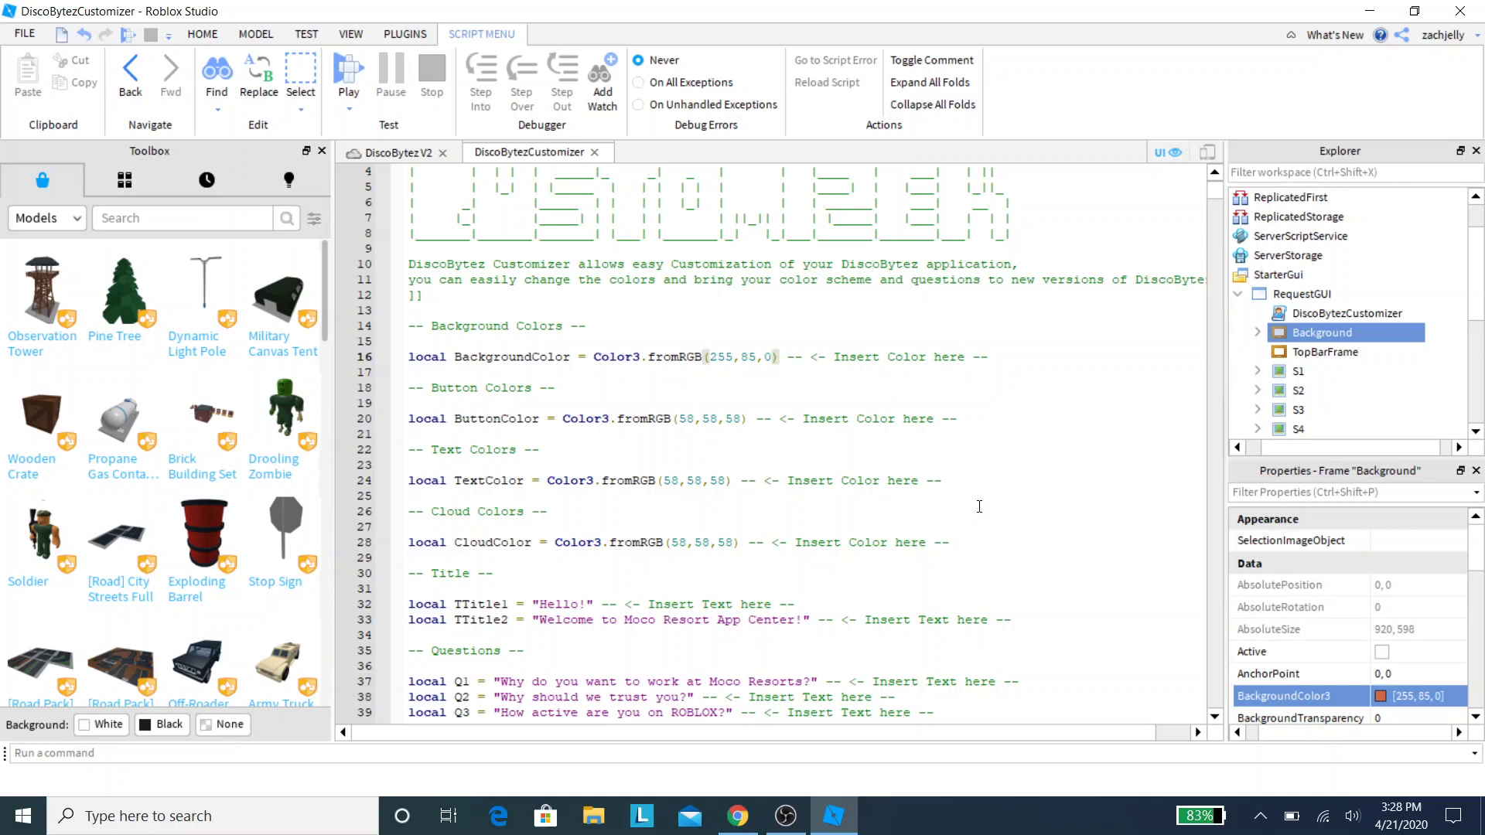
Apply the light violet basic colour 170, 170, 255 as the Background frame's BackgroundColor3
scroll(570, 386, down, 4)
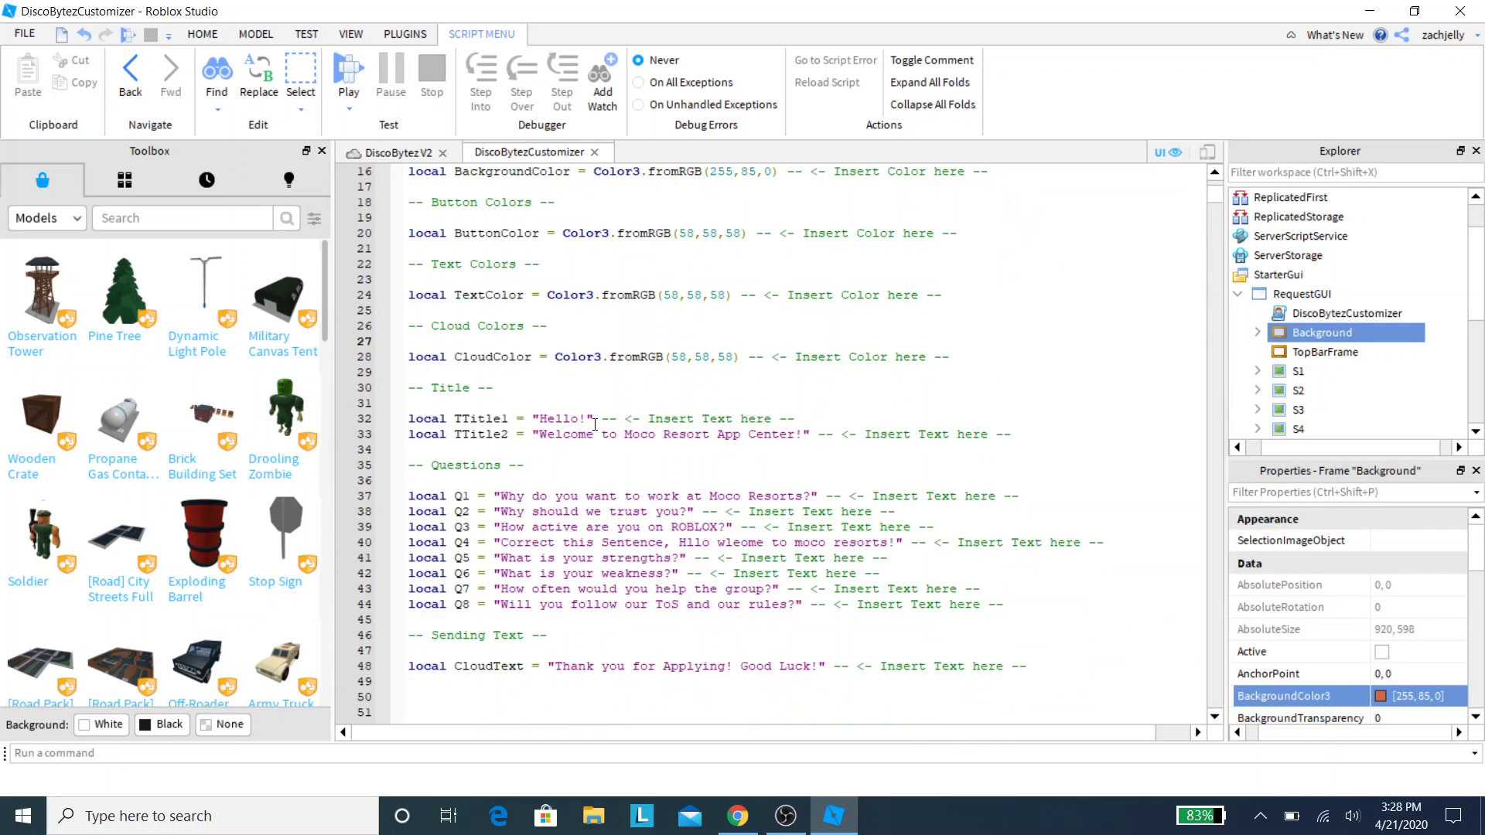
scroll(619, 426, up, 5)
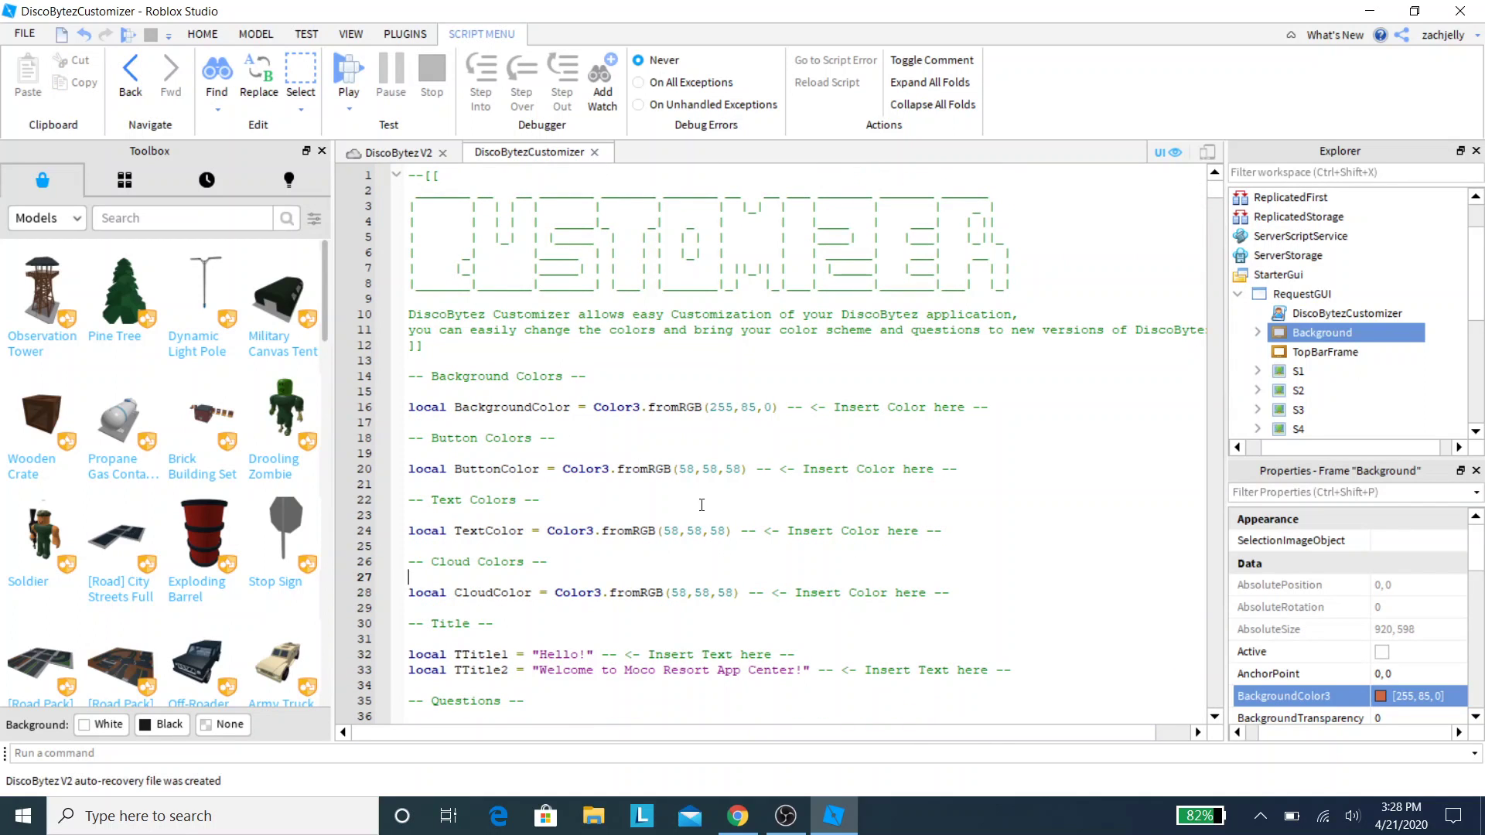
click(649, 438)
click(687, 467)
click(1381, 696)
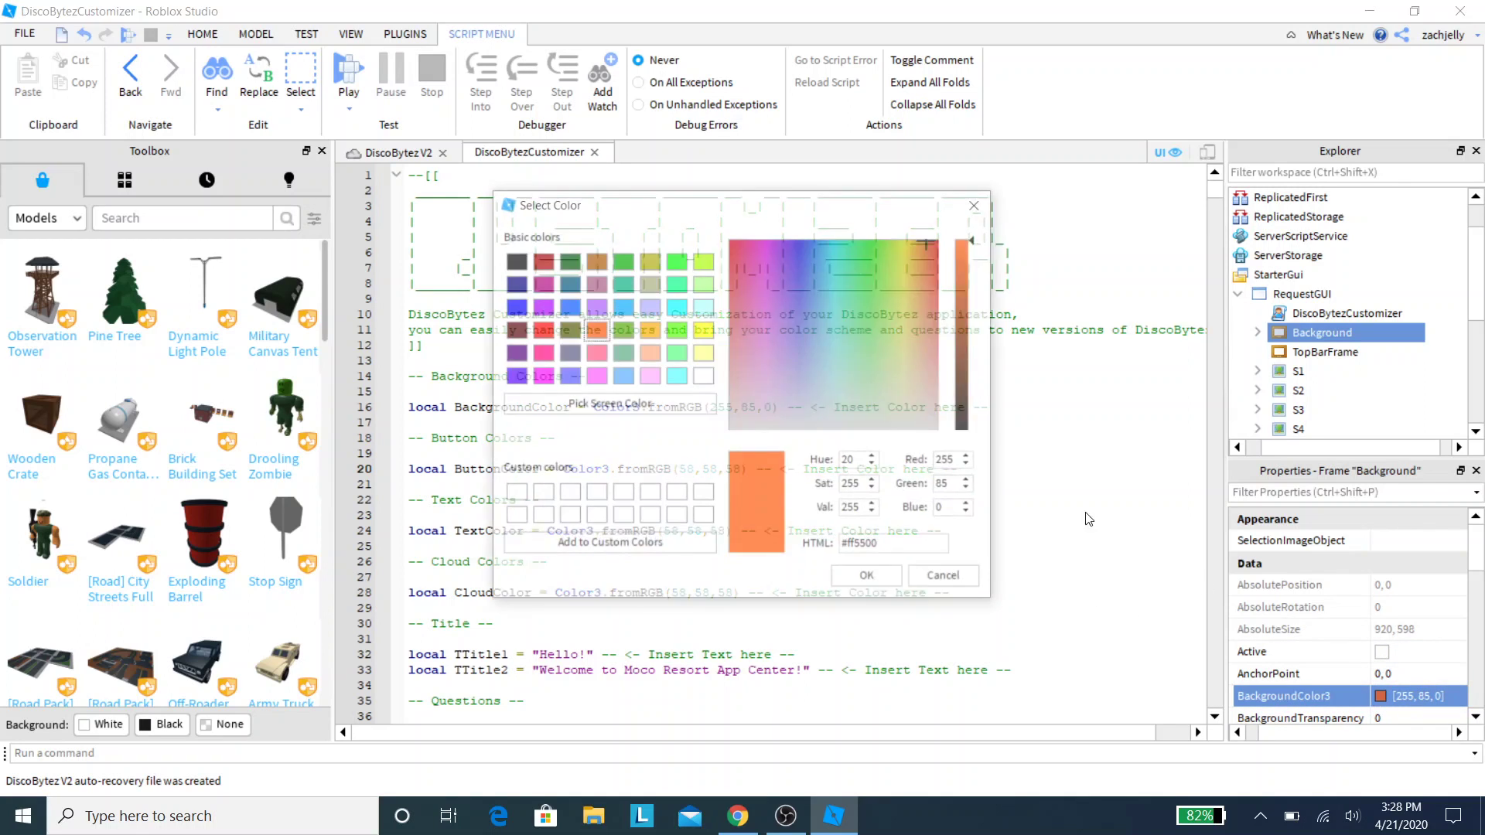
click(650, 307)
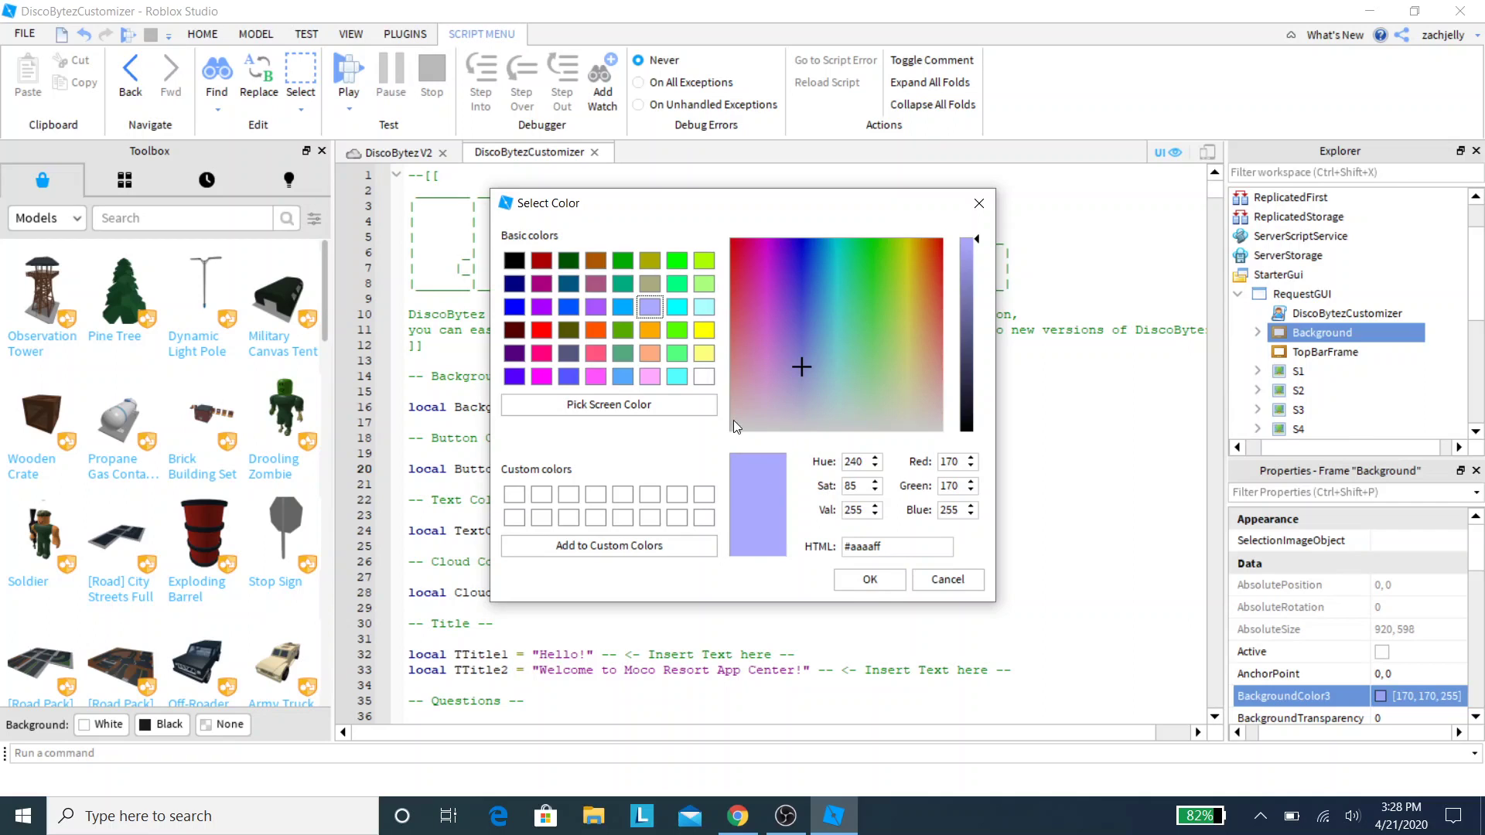
click(870, 580)
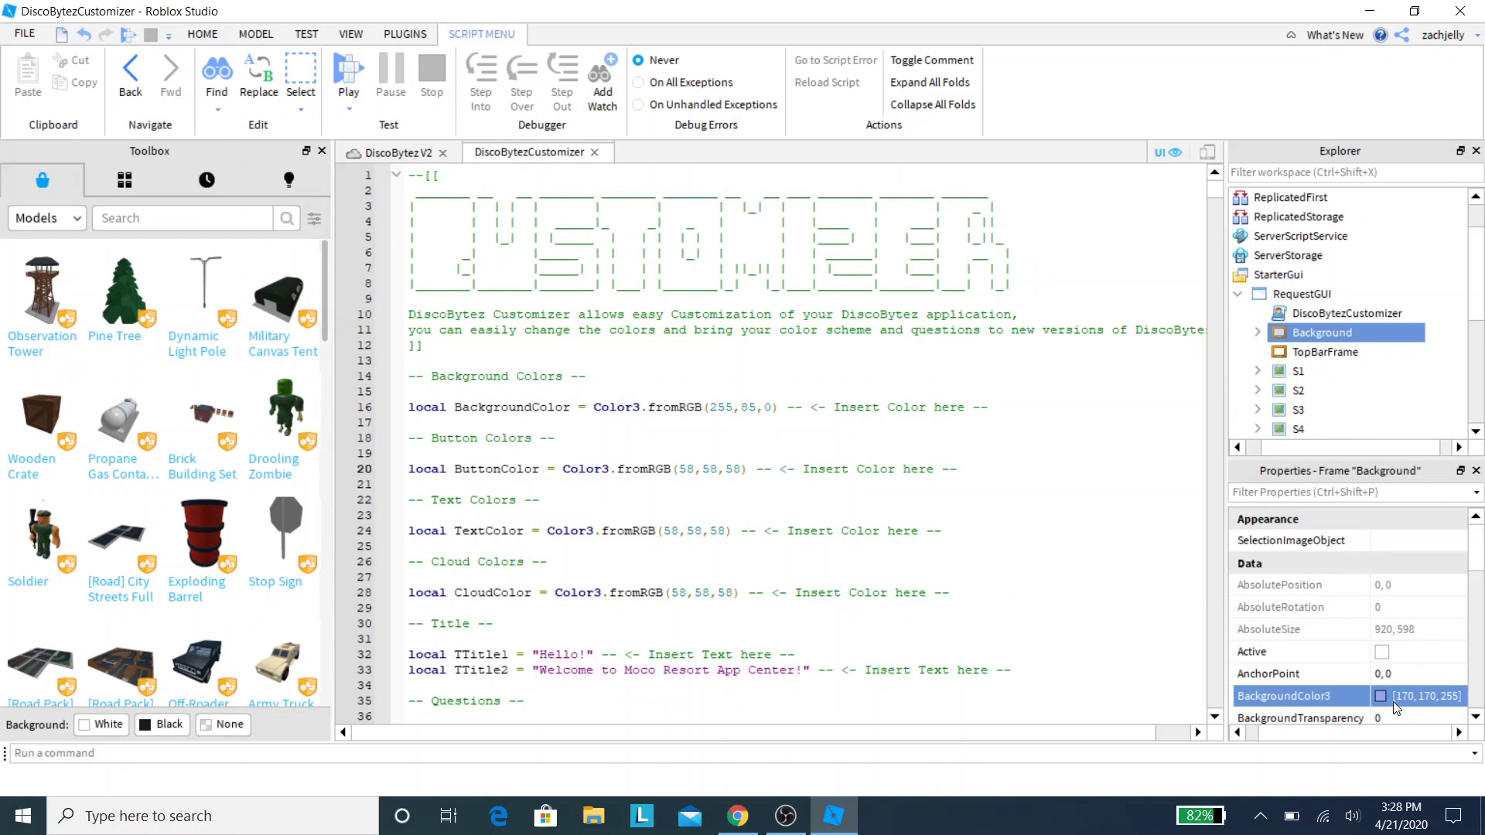
Set the ButtonColor value in the customizer script to Color3.fromRGB(170,170,255)
double_click(685, 469)
text(170)
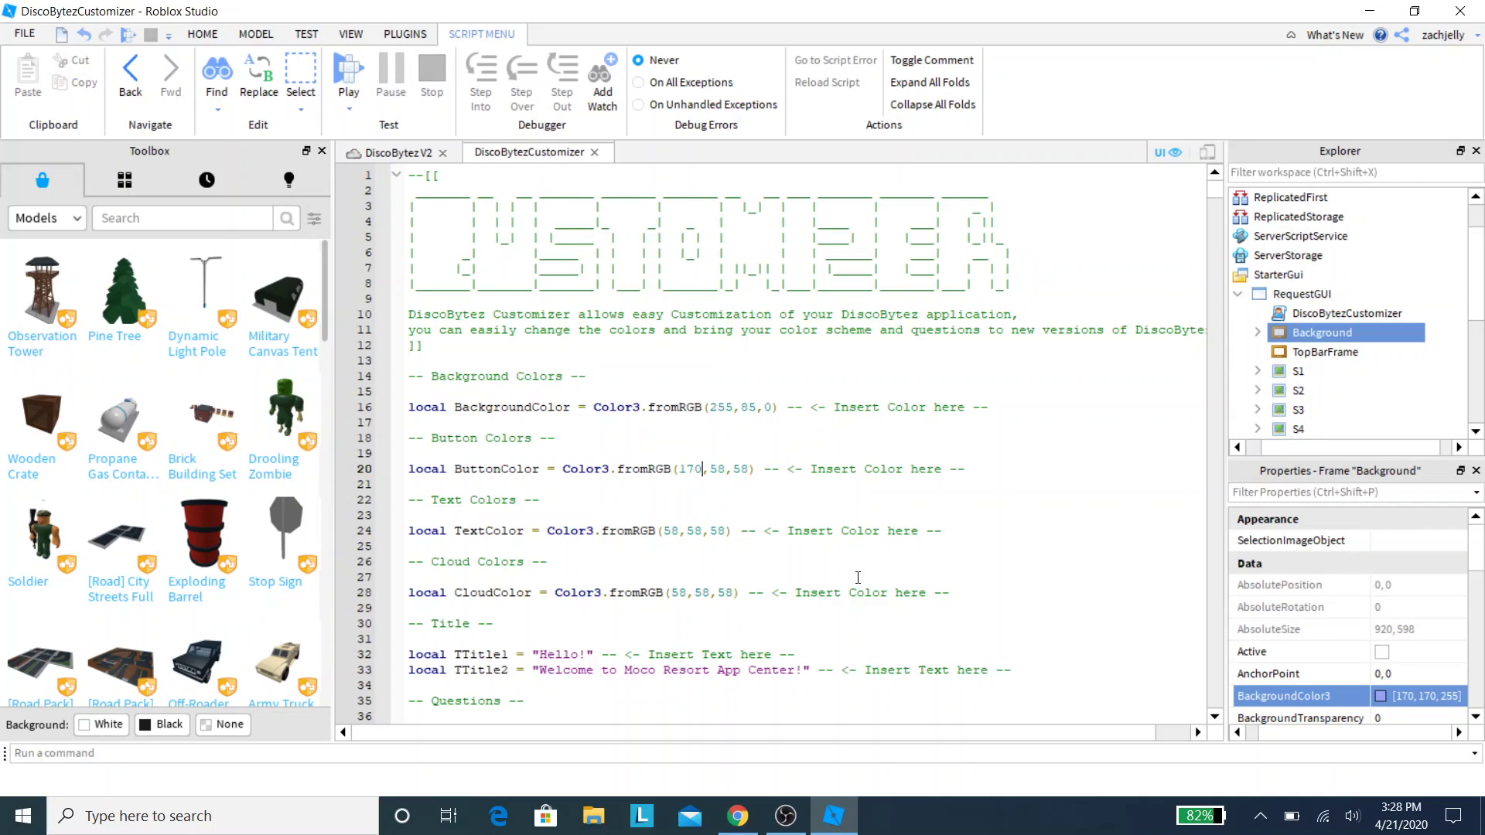
key(BackSpace)
key(Delete)
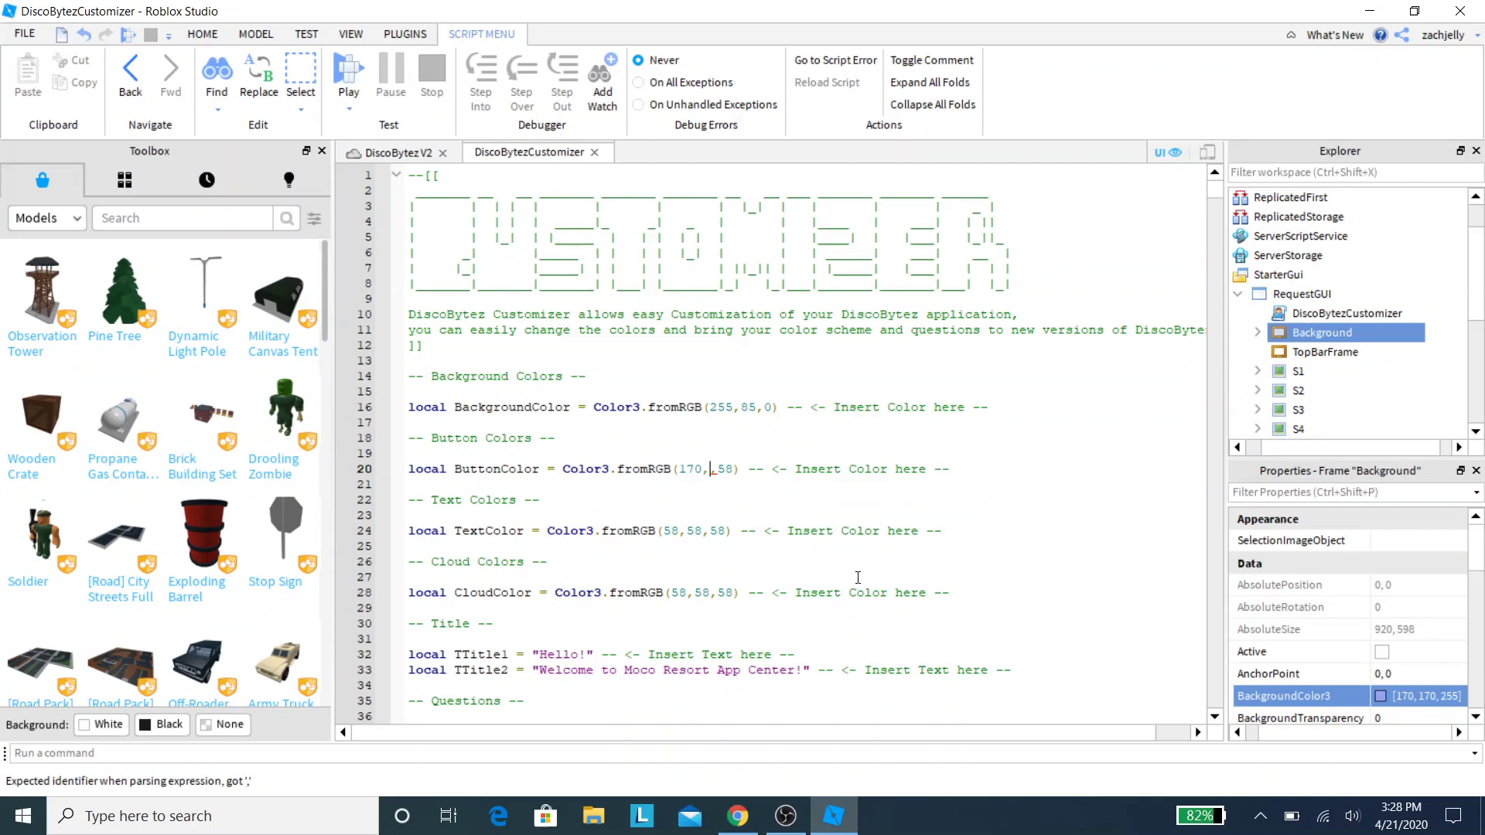
text(170)
key(Right)
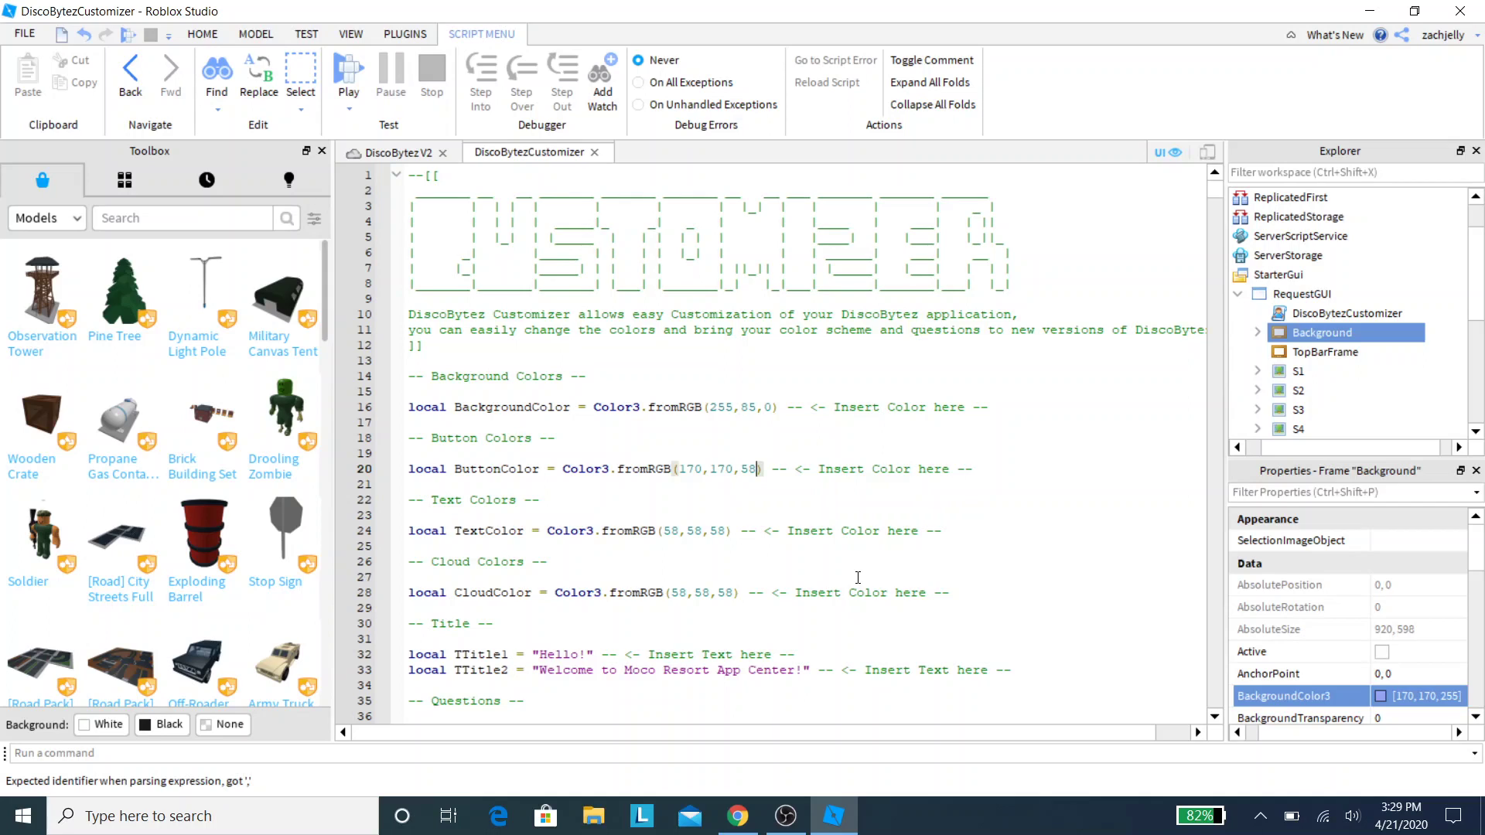
key(Delete)
key(Delete)
text(255)
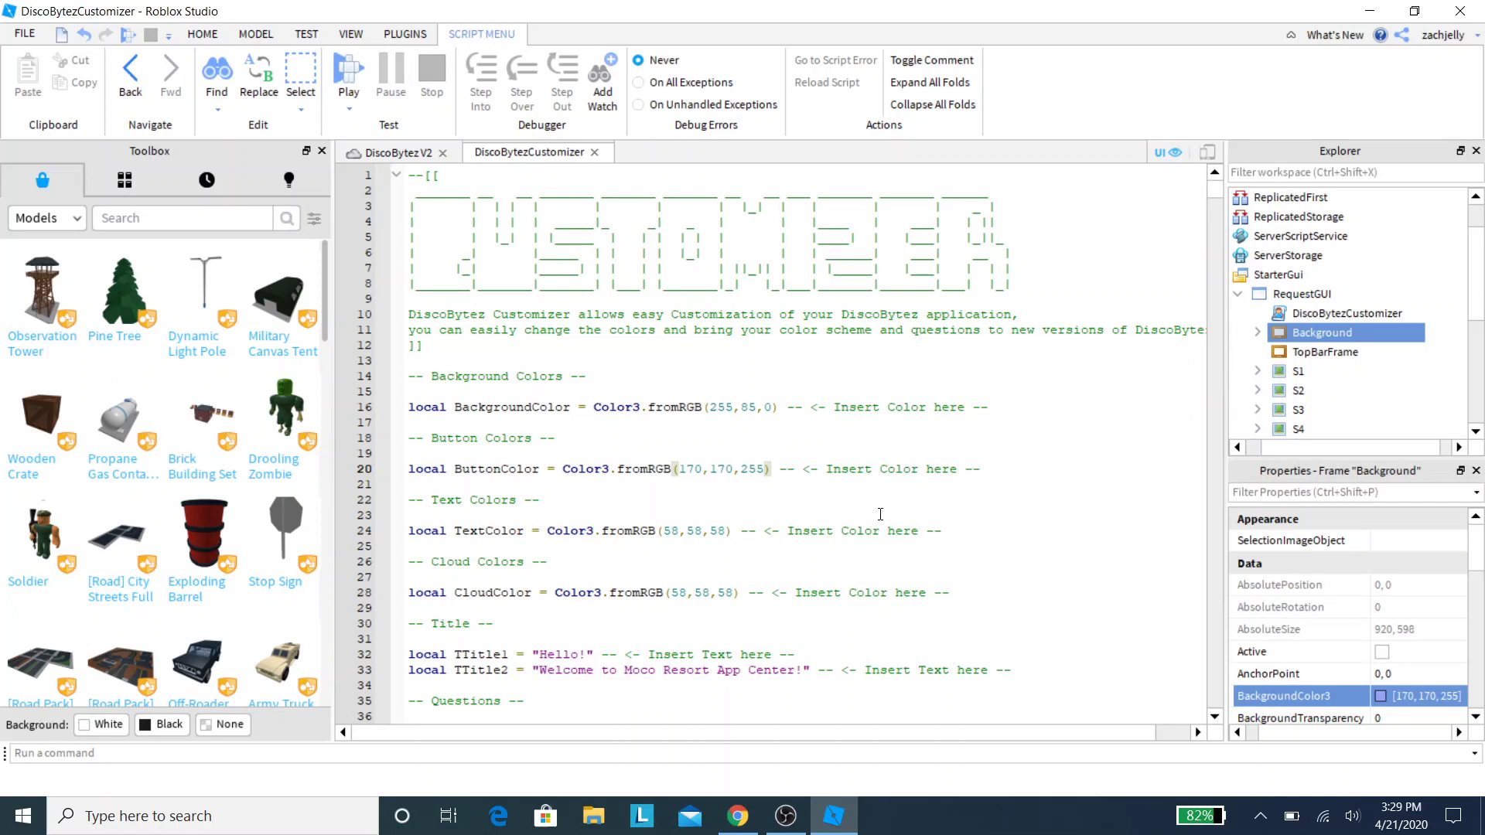
Close the customizer script and undo both BackgroundColor3 changes made to the Background frame
click(697, 567)
click(594, 152)
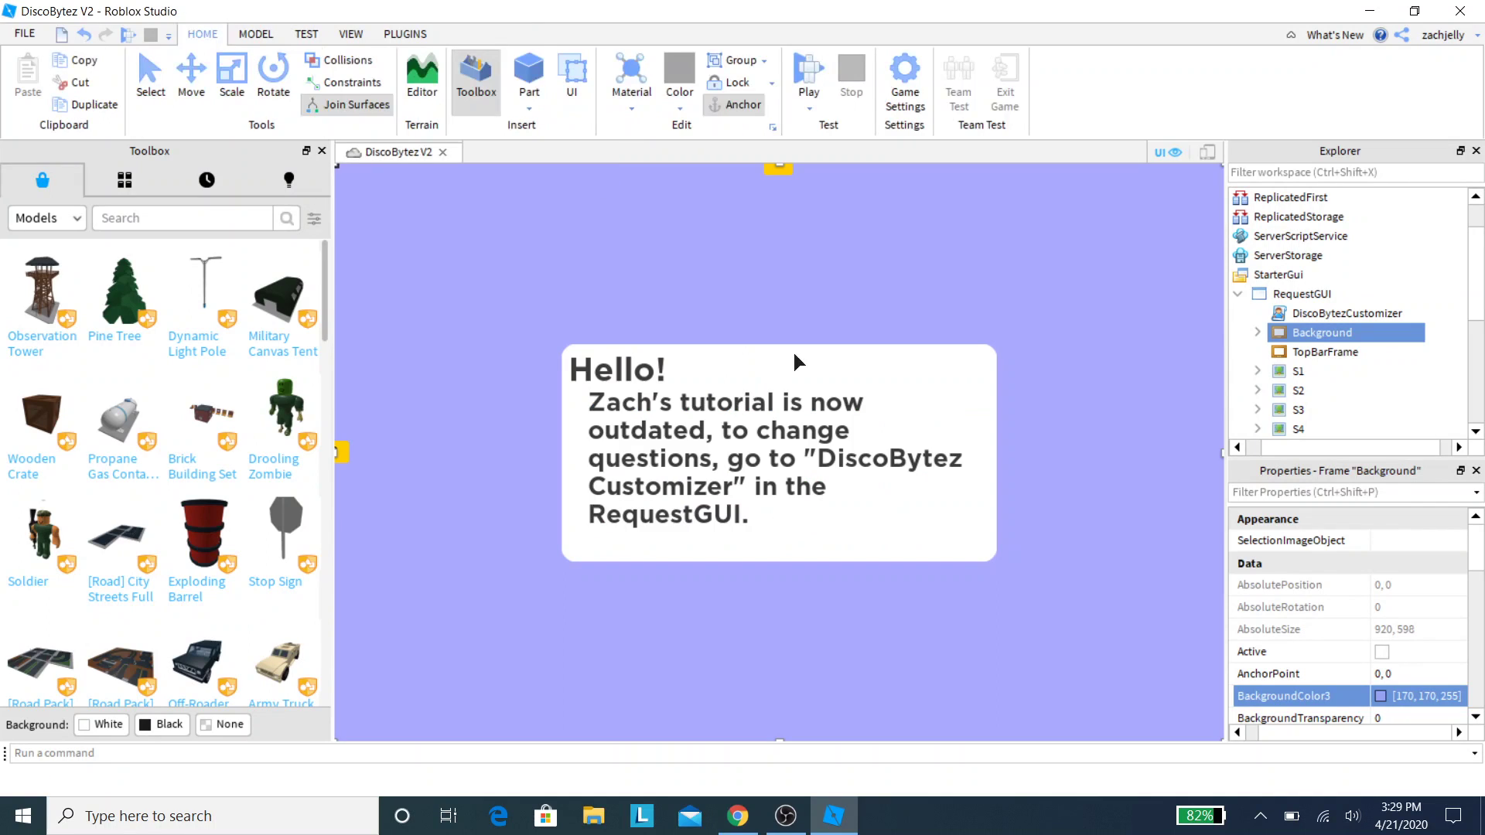
click(860, 348)
click(1061, 381)
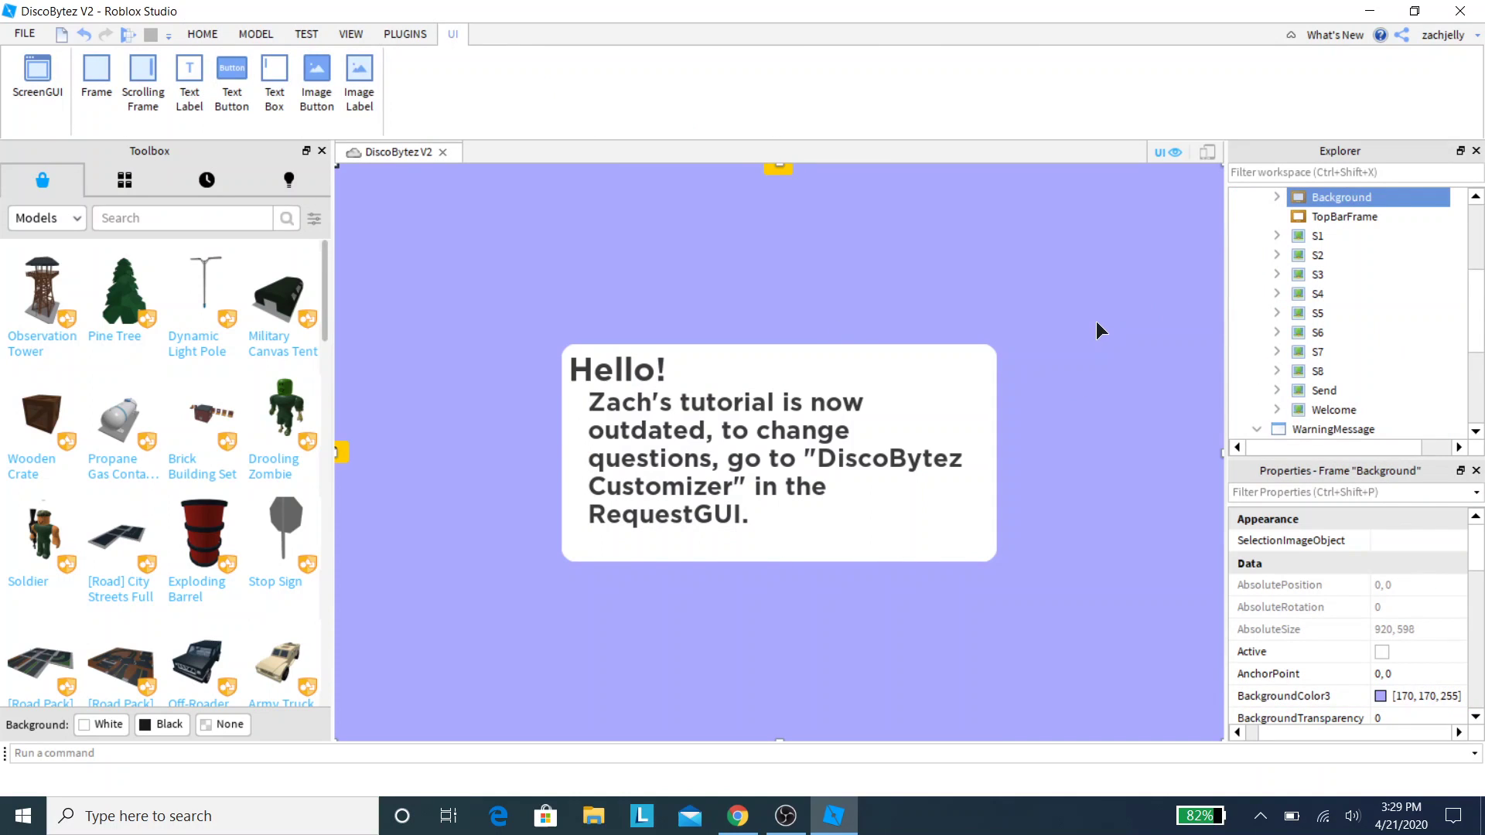
click(928, 371)
click(1082, 387)
click(87, 37)
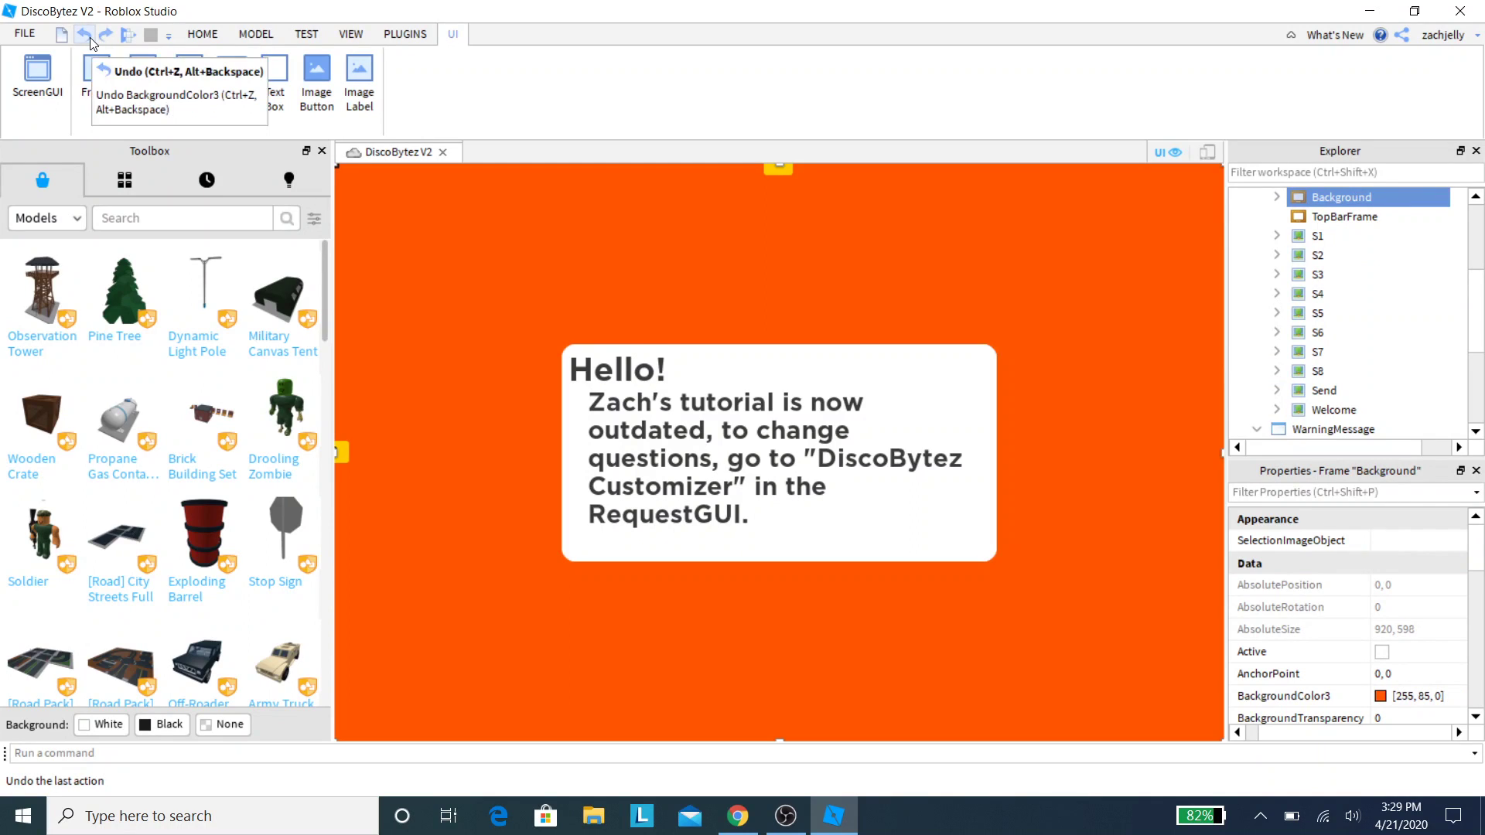
click(86, 37)
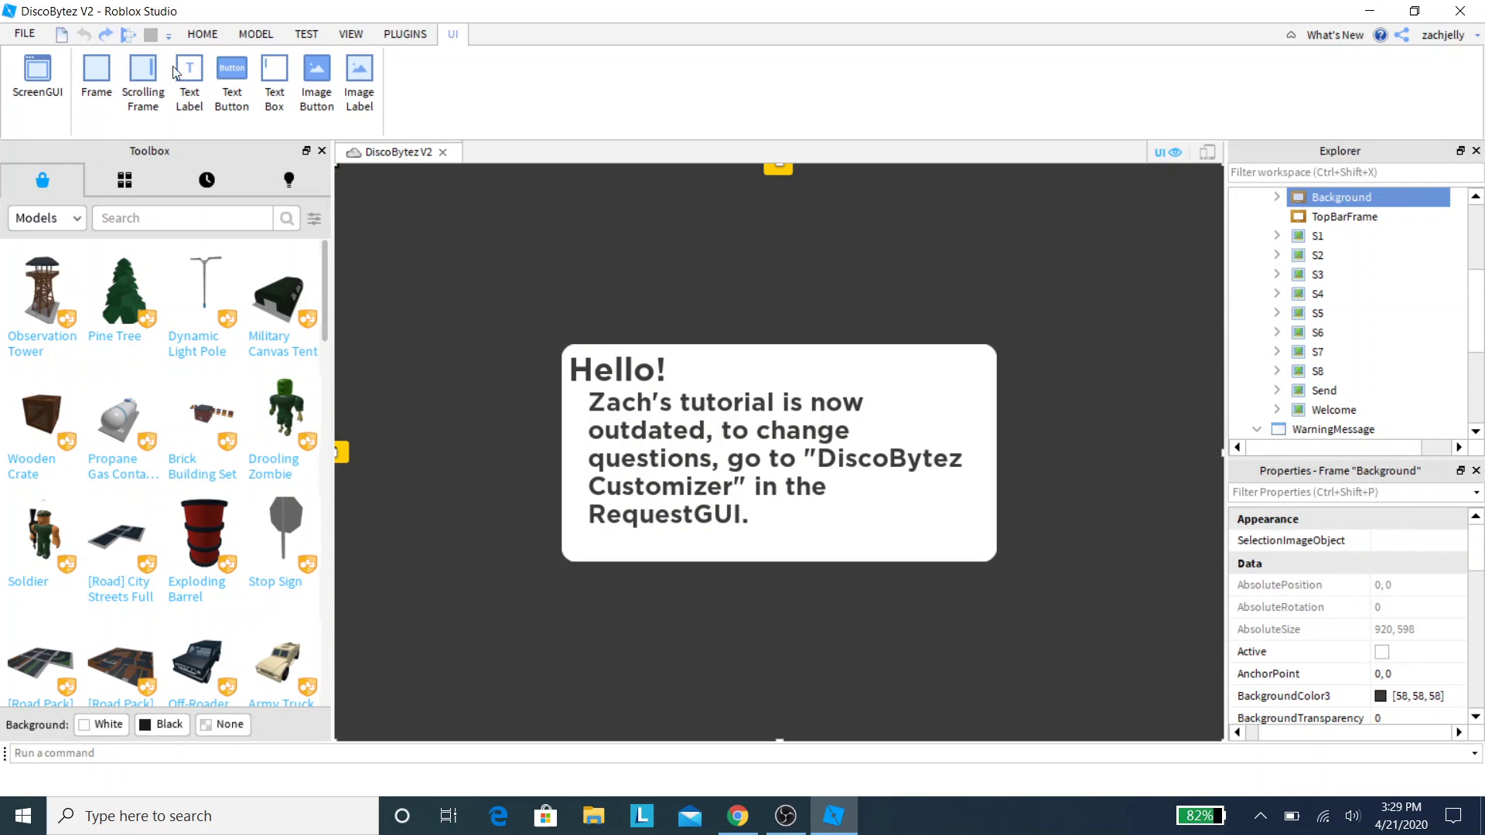
Collapse RequestGUI and WarningMessage under StarterGui, and expand ServerScriptService to list its scripts
scroll(1381, 267, up, 2)
scroll(1380, 267, up, 2)
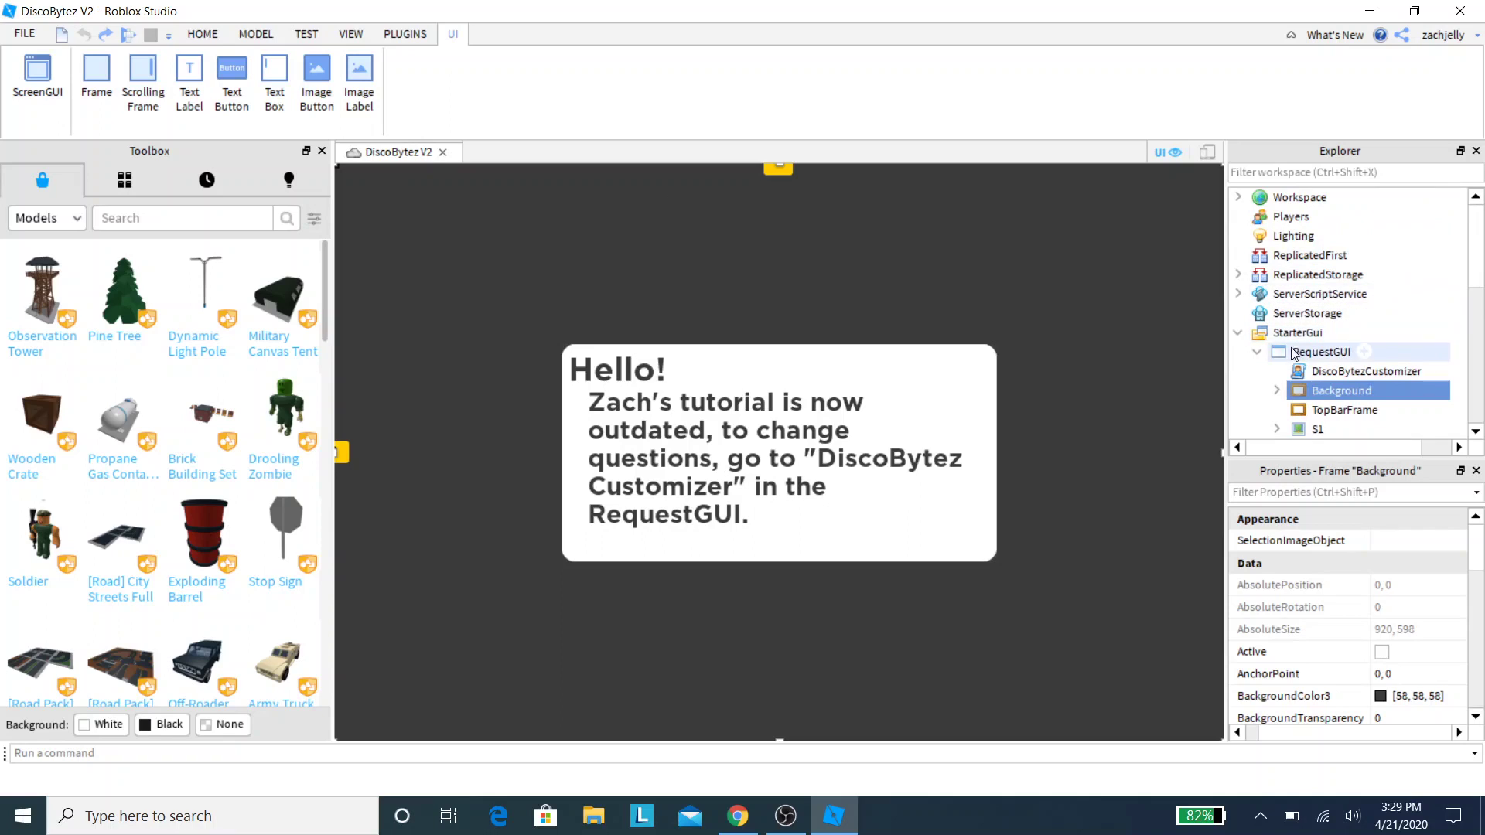
click(1258, 352)
click(1258, 371)
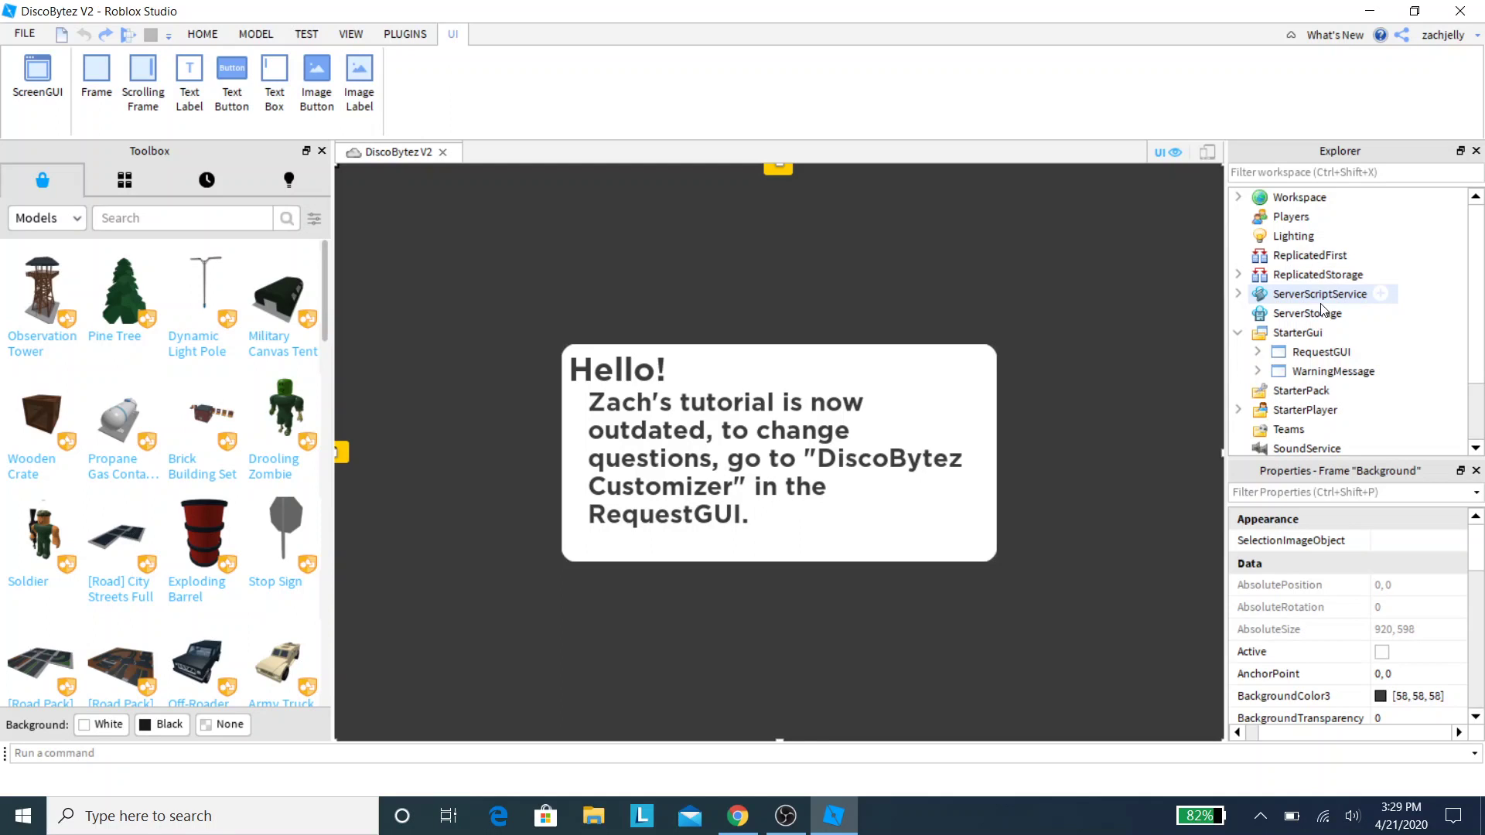
click(1238, 294)
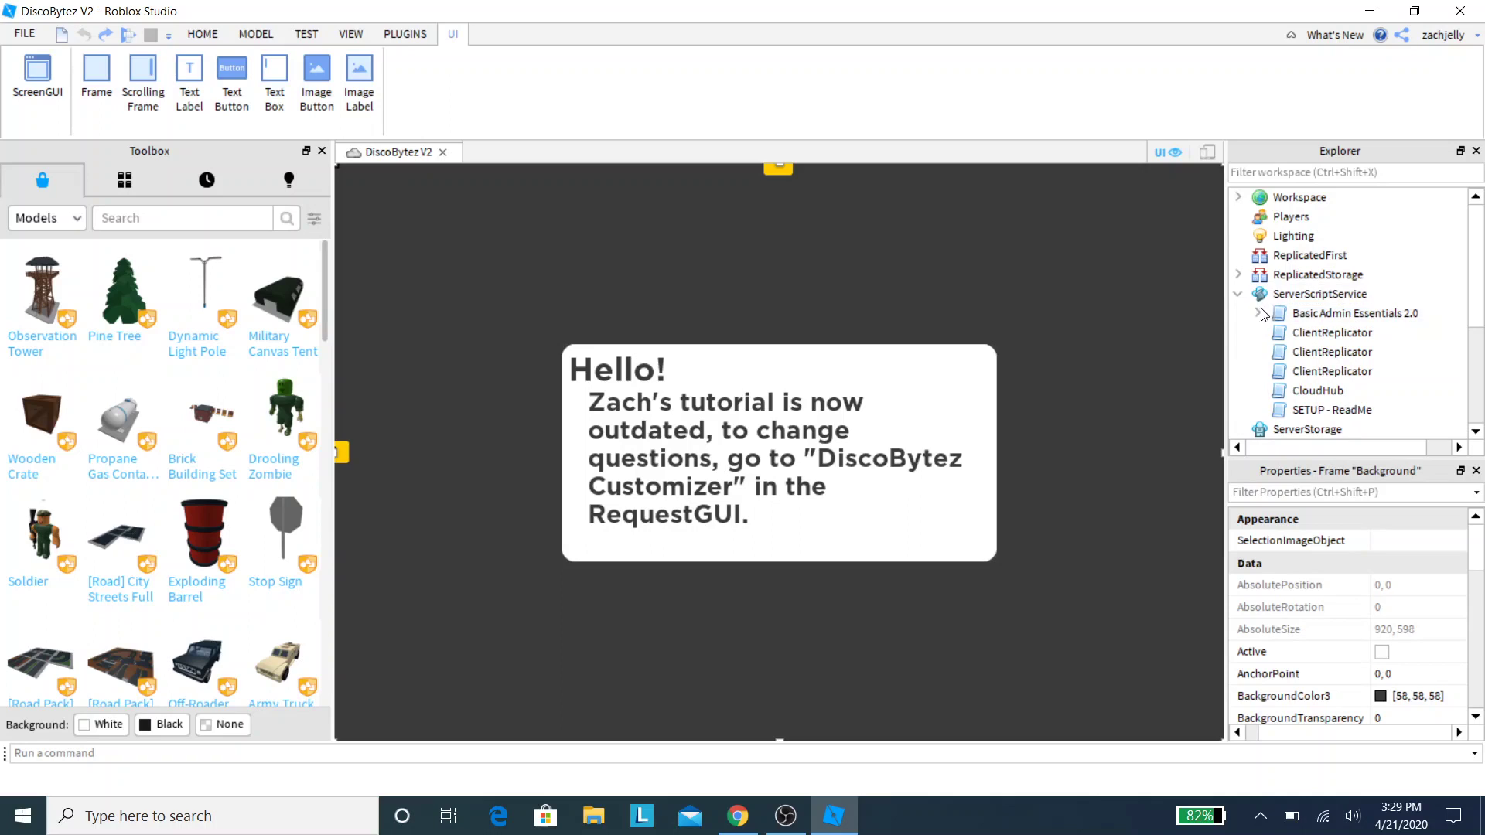
click(1275, 297)
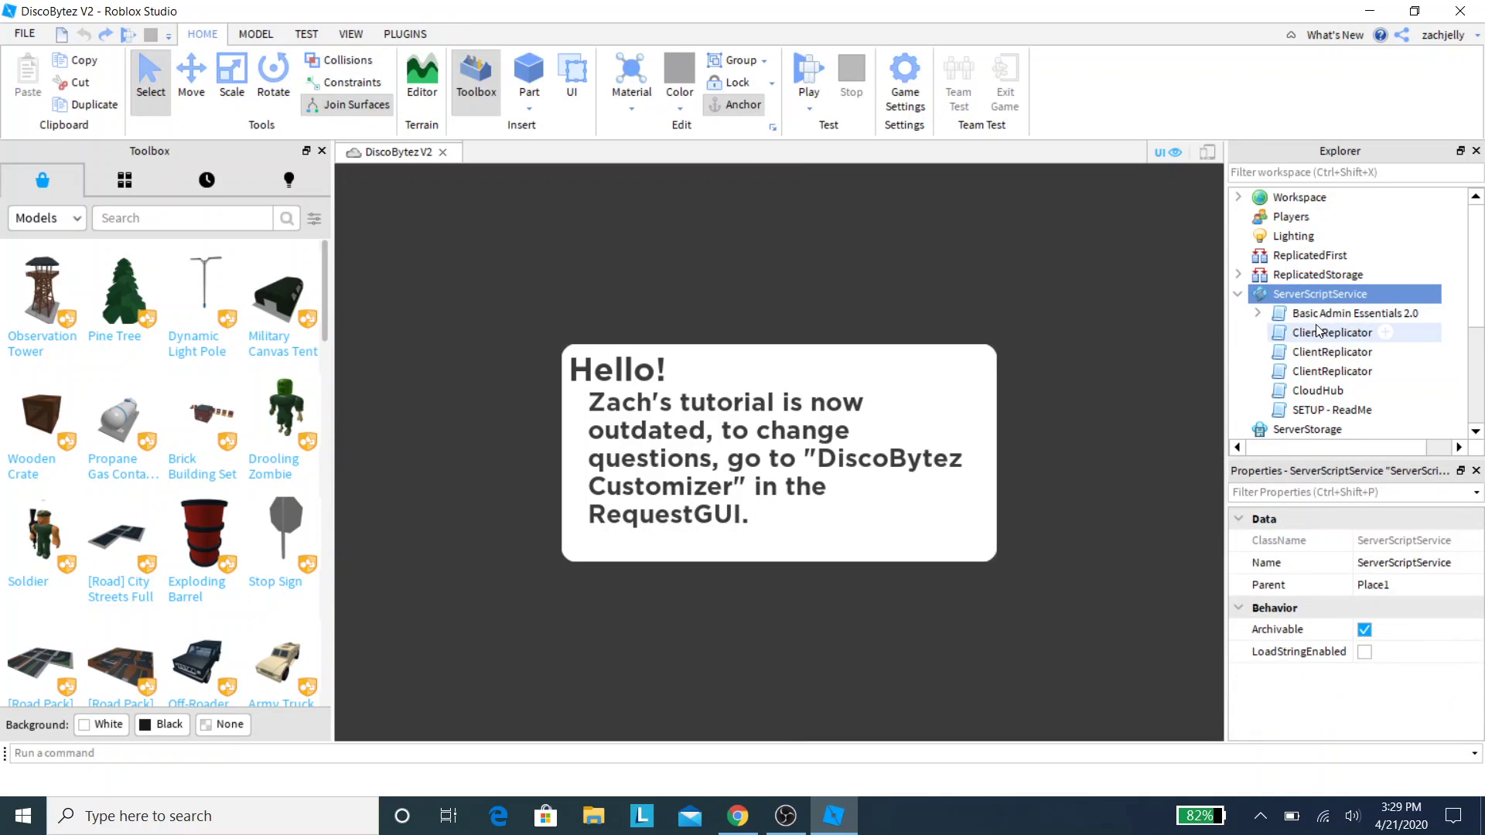
Inspect what the Basic Admin Essentials 2.0 script contains and collapse it again
click(1258, 314)
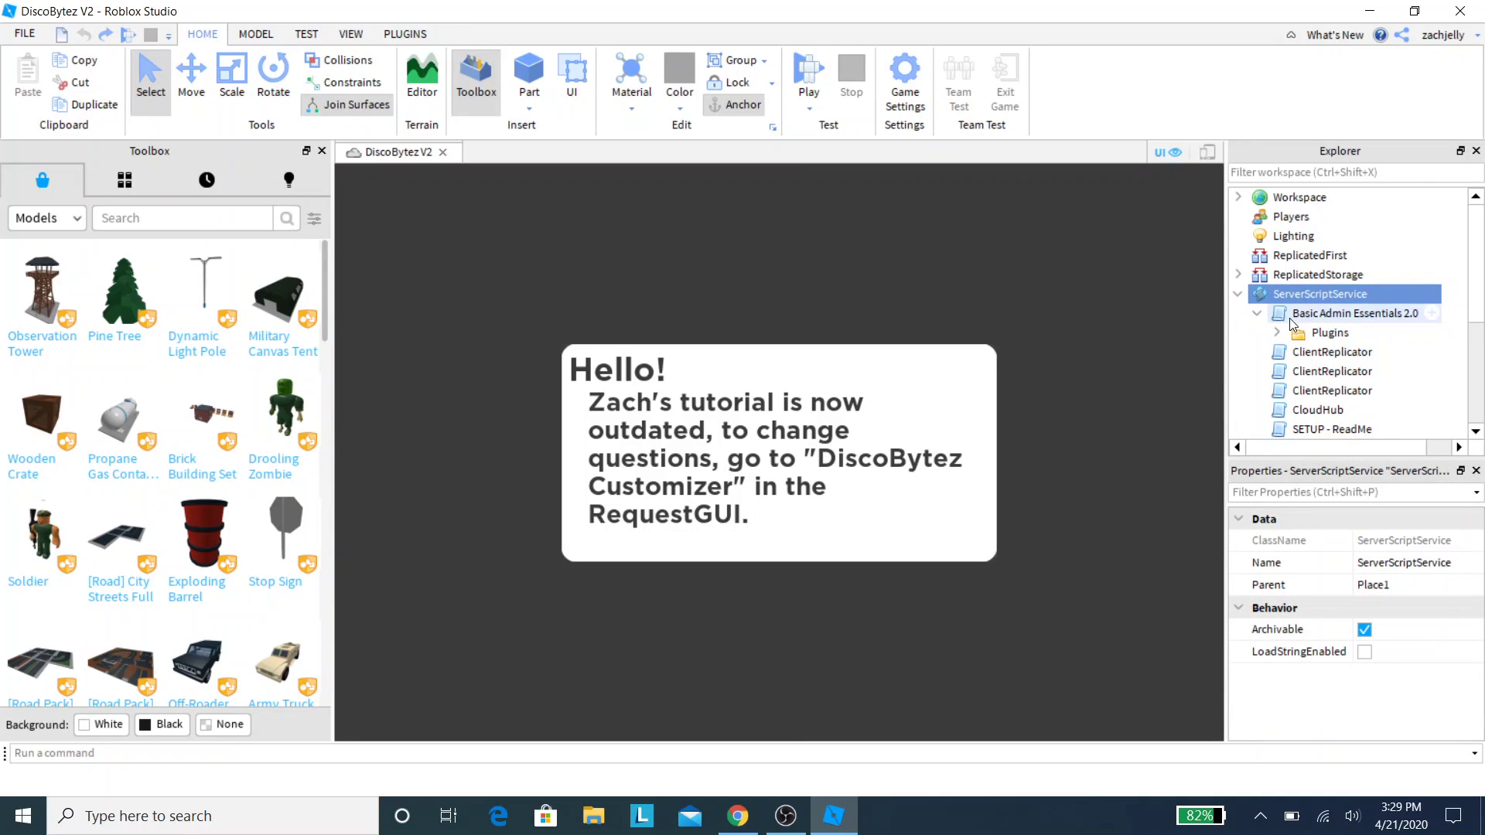
click(1288, 314)
click(1258, 313)
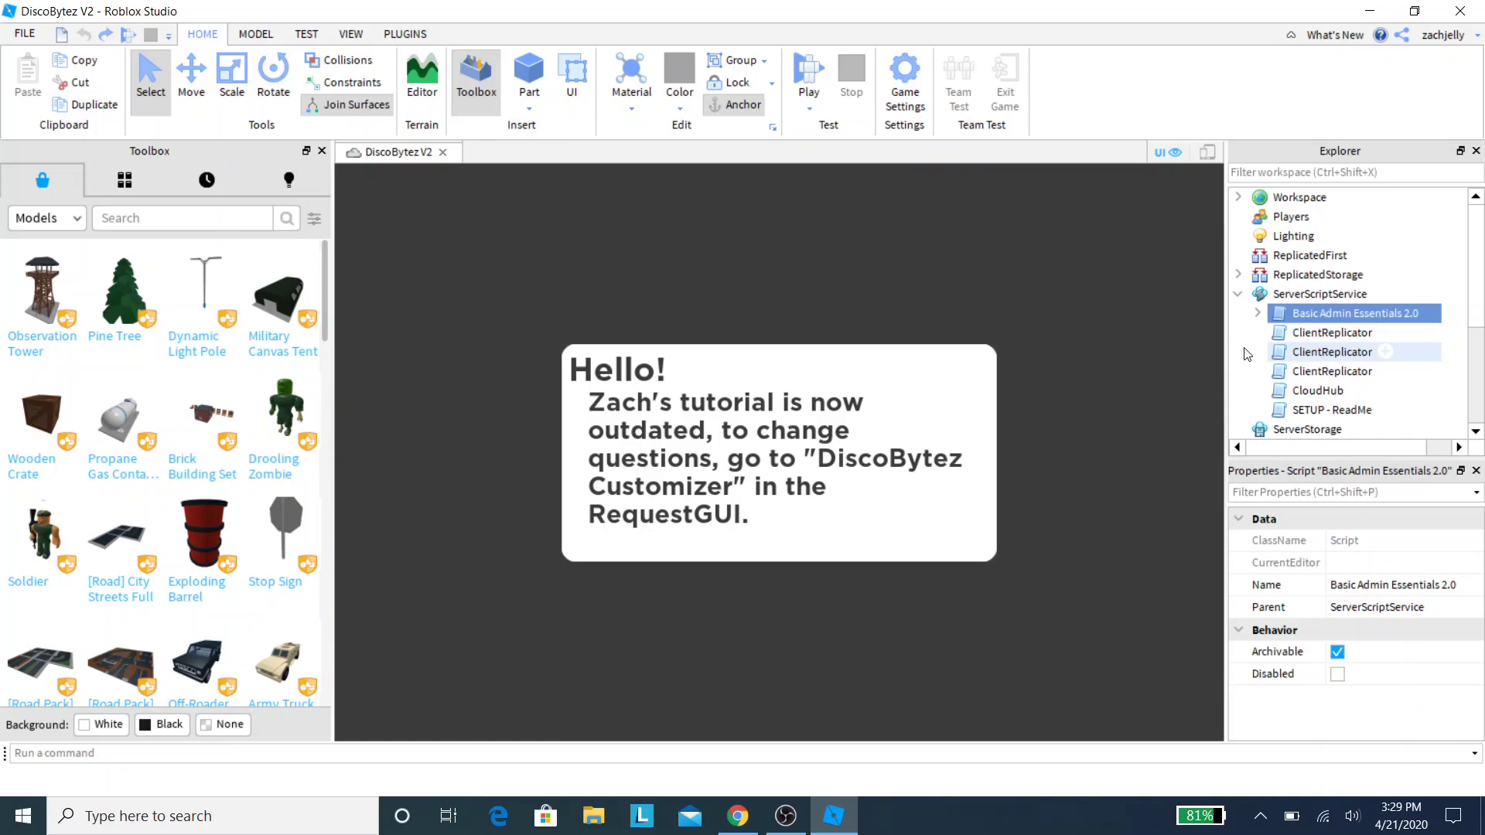
Read the setup procedure in the SETUP - ReadMe script of ServerScriptService and close it
click(1317, 392)
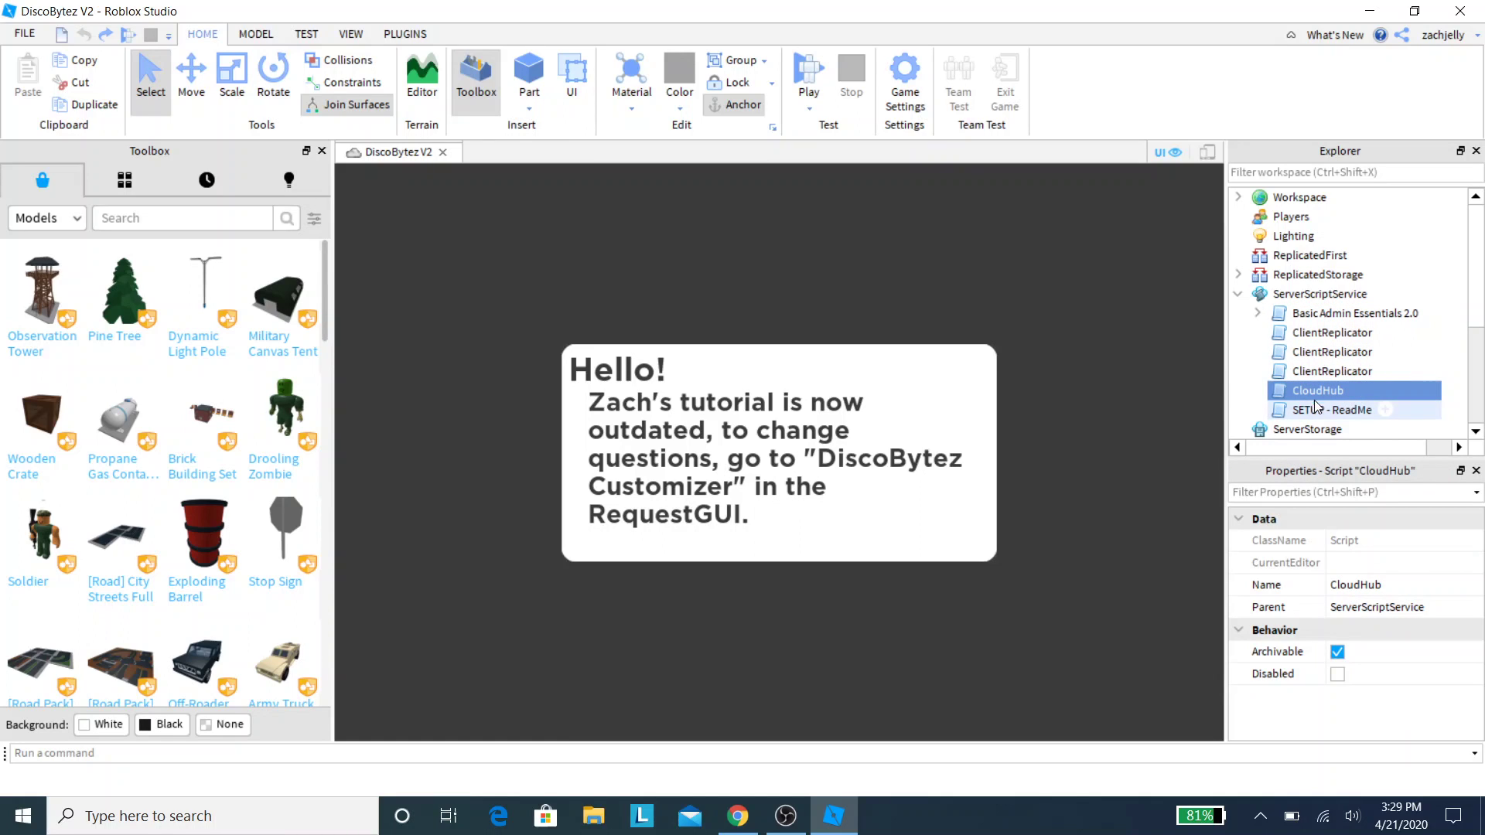
click(1315, 395)
double_click(1336, 411)
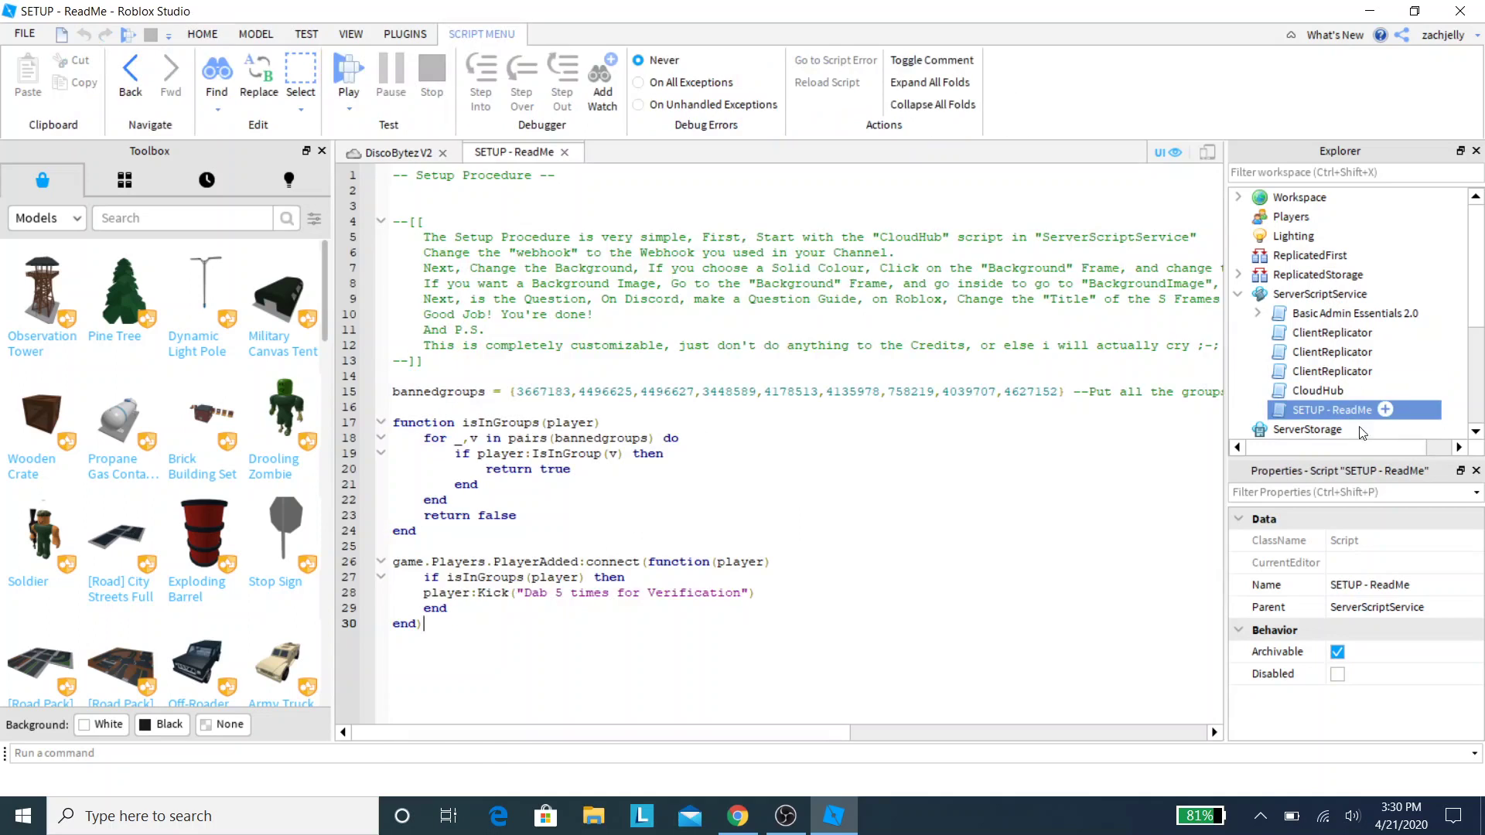
click(565, 151)
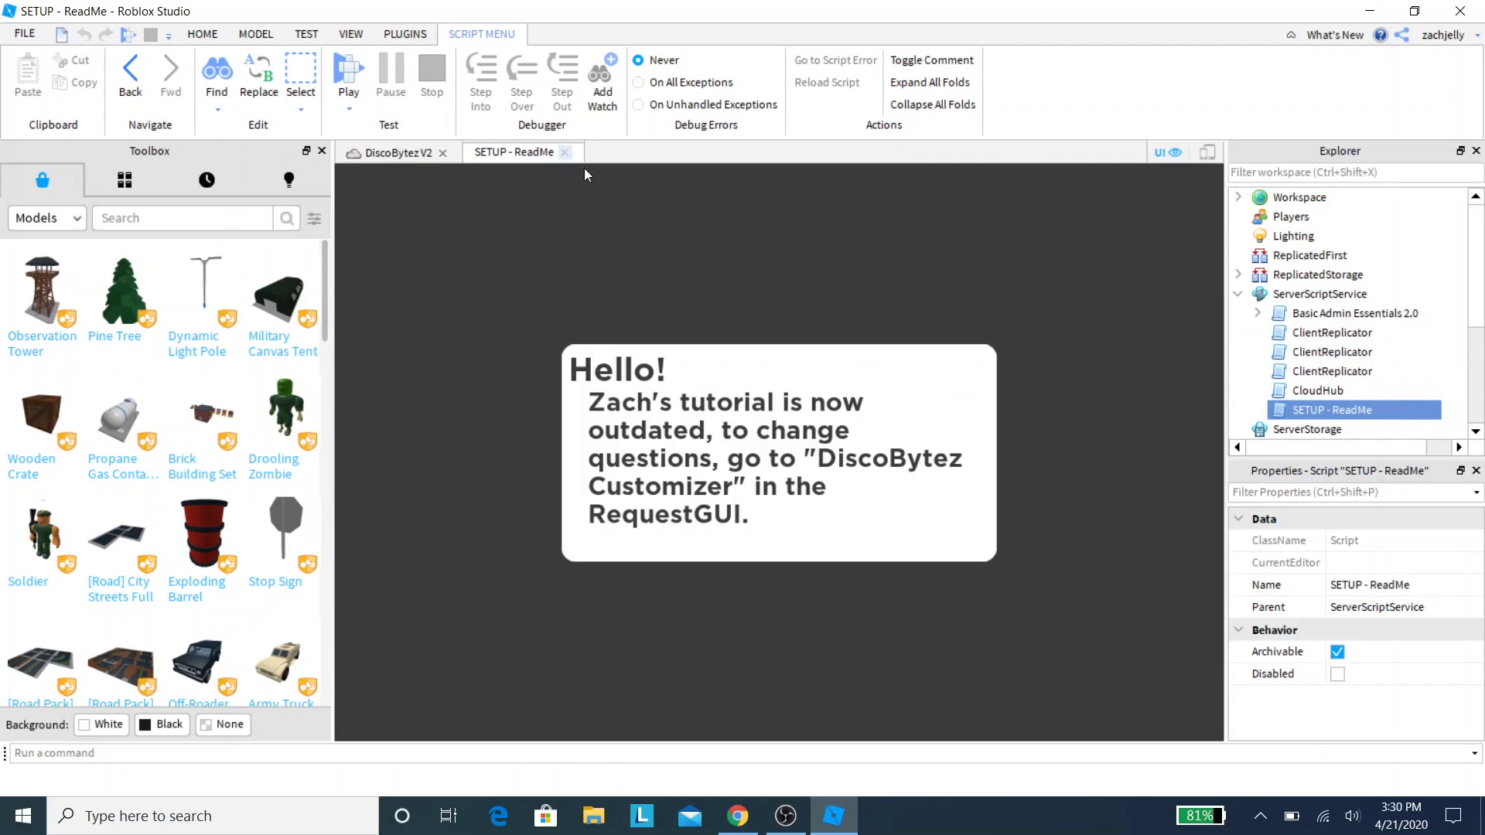
Open the CloudHub script and clear the existing URL from the webhook variable under Settings, keeping the empty quotes
double_click(1321, 391)
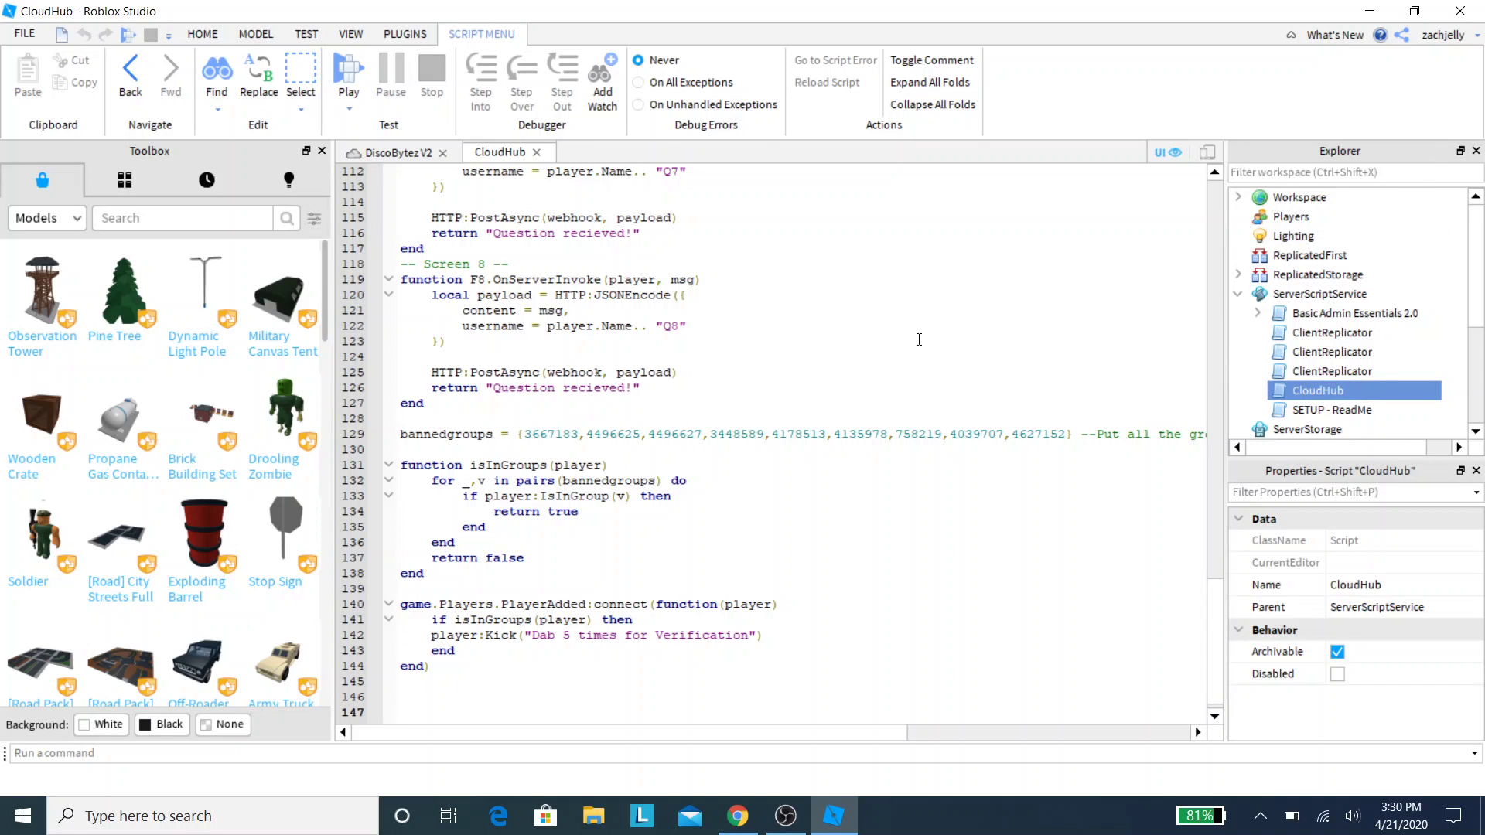
scroll(798, 348, up, 5)
scroll(797, 349, down, 5)
drag(575, 431, 529, 419)
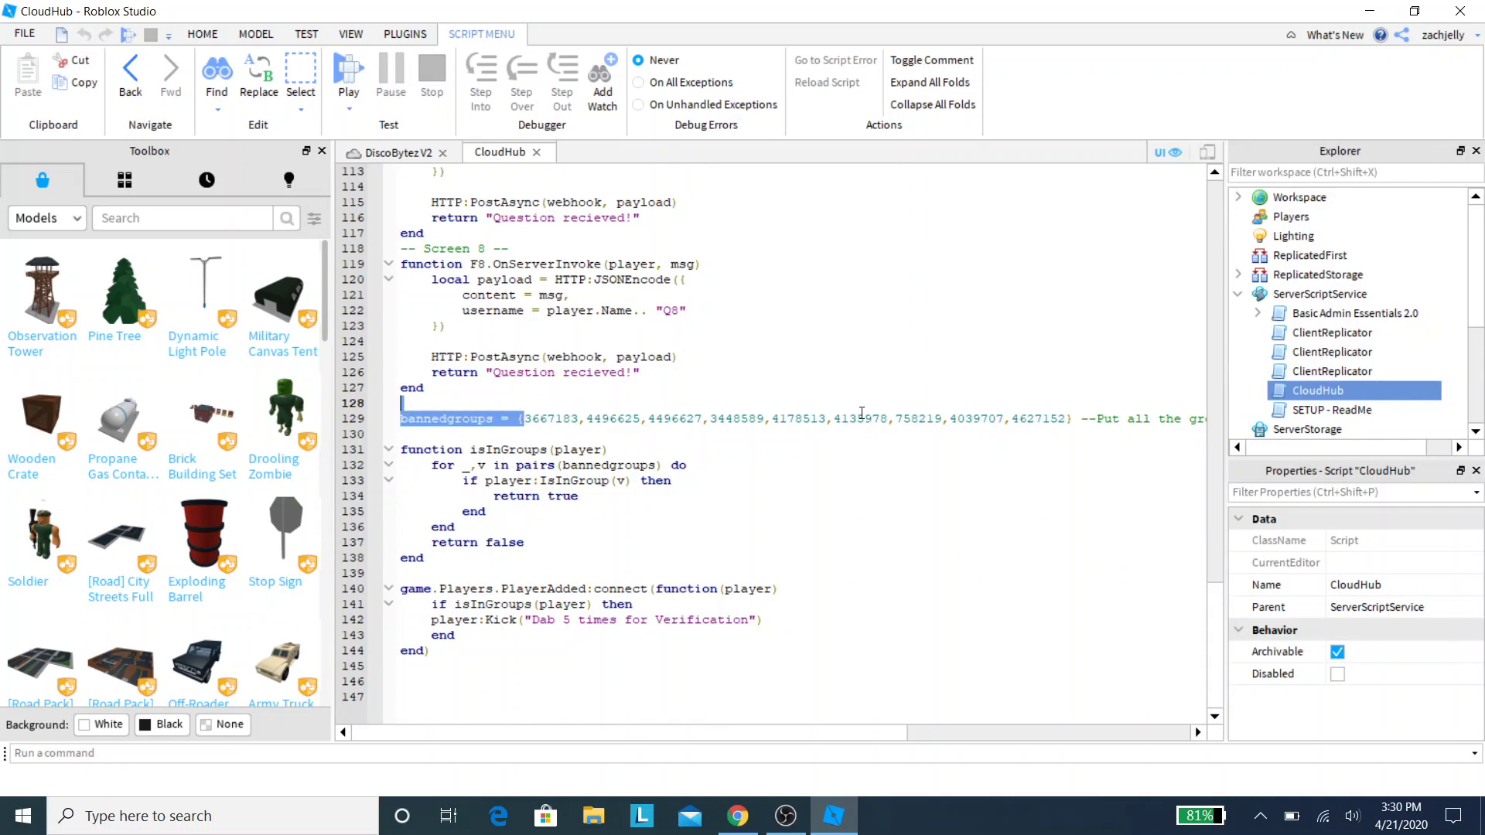
scroll(1030, 415, up, 18)
scroll(1031, 416, up, 19)
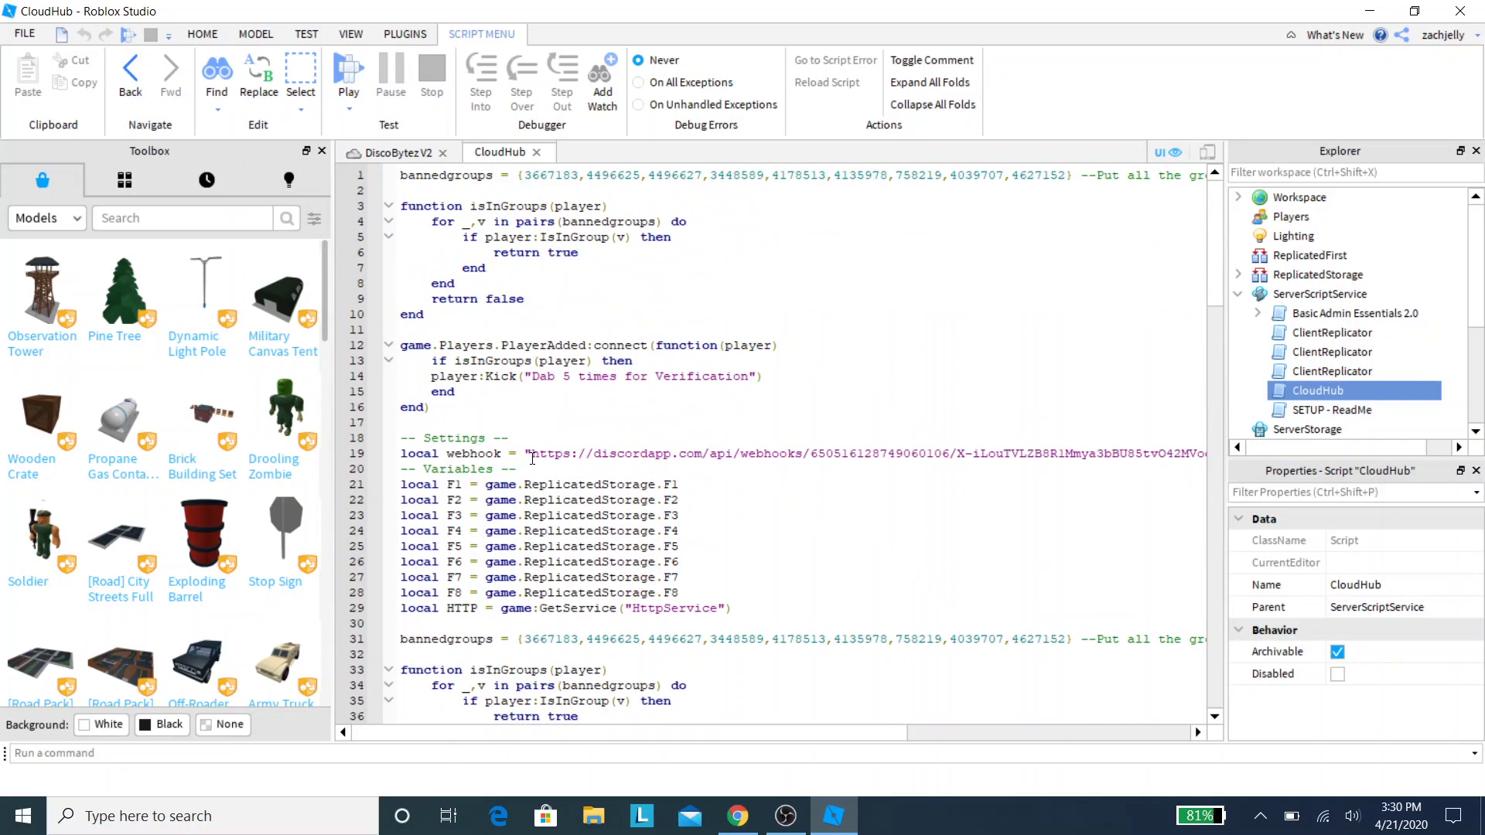
drag(532, 458, 1074, 453)
key(BackSpace)
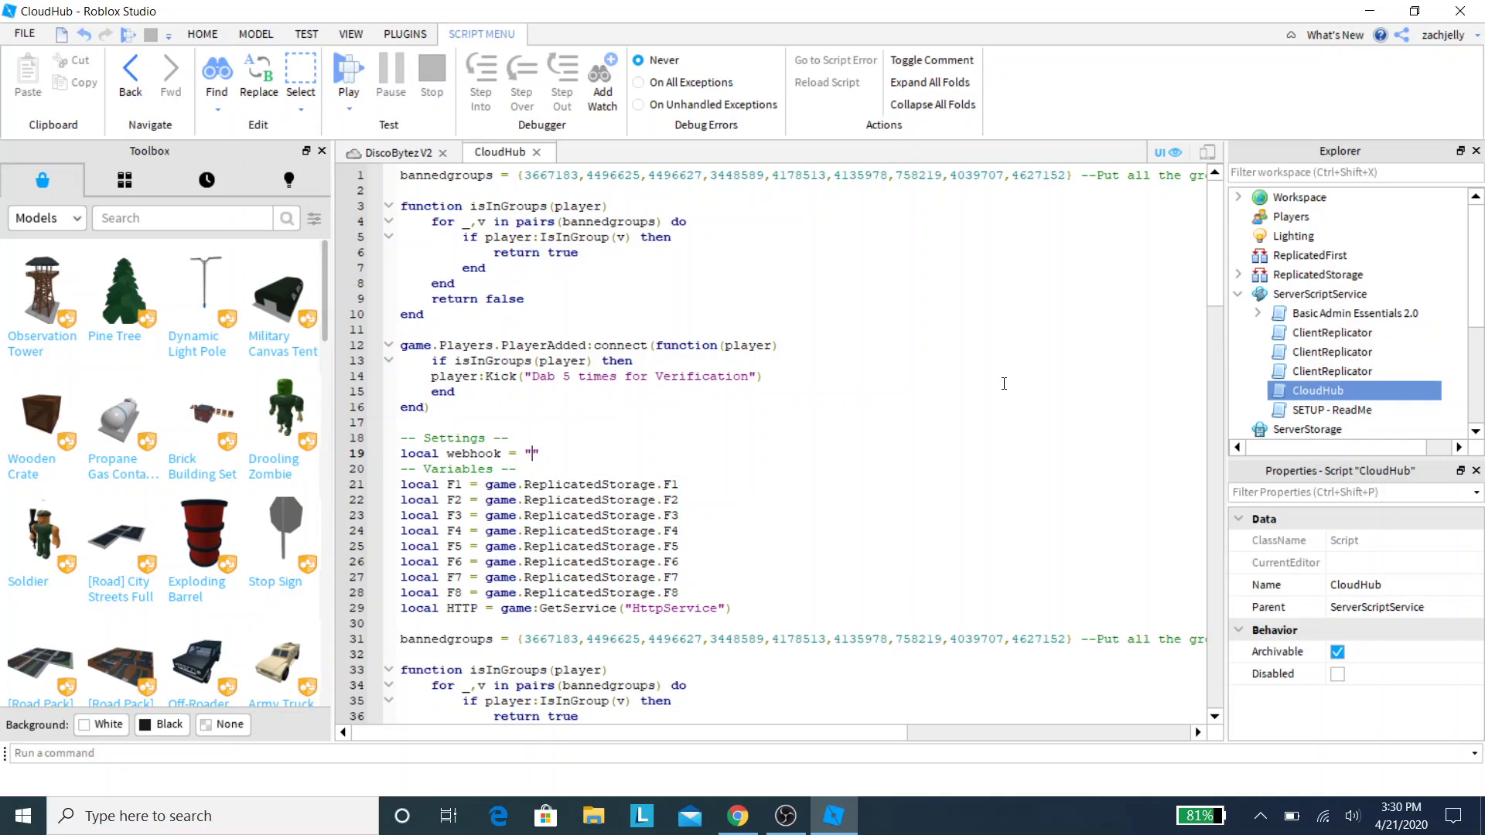
Switch to Chrome, open Discord in a new tab and go to the Moco Resorts server
click(738, 816)
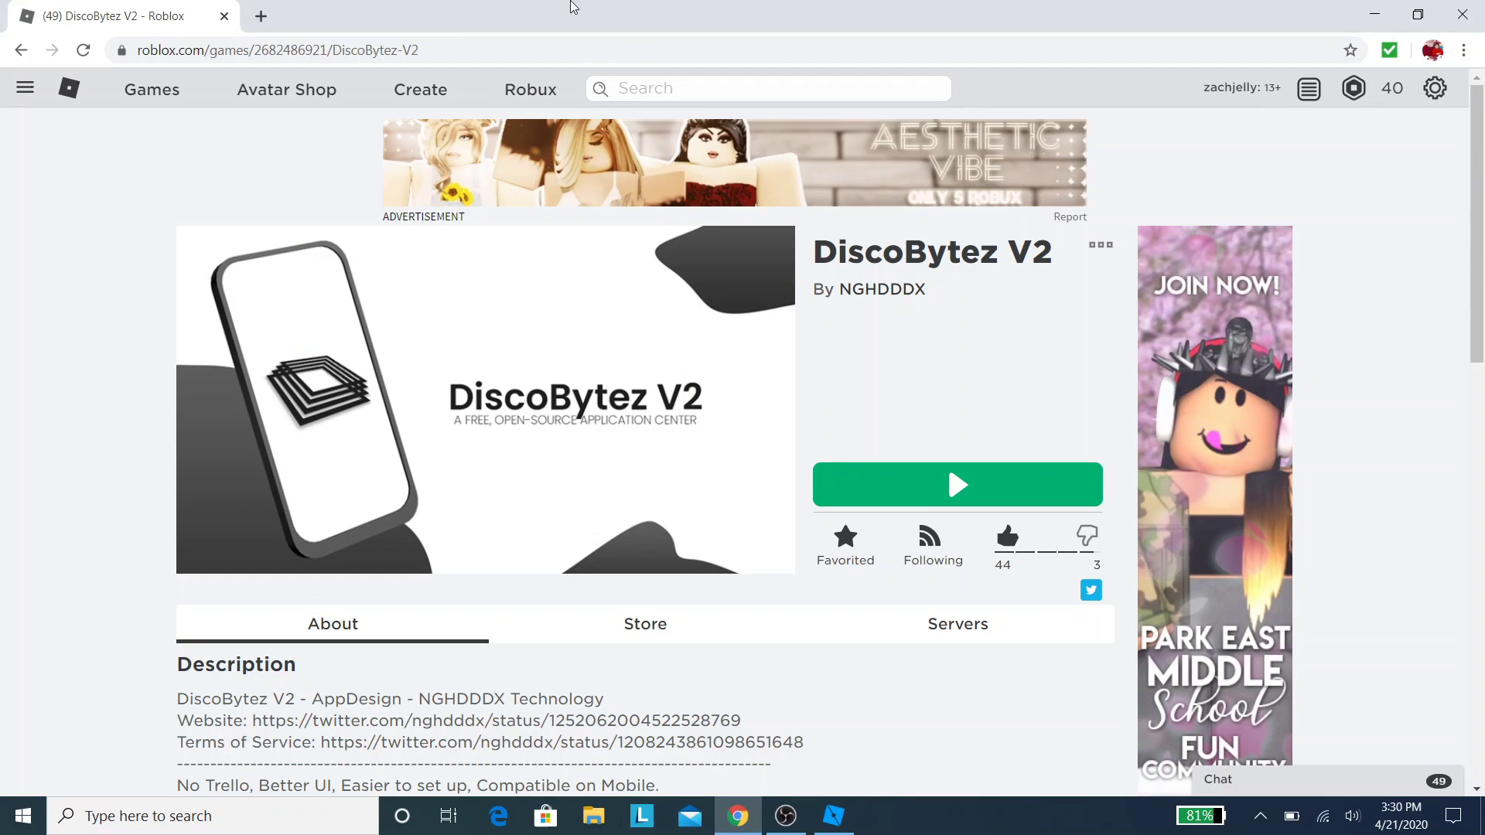
key(ctrl+t)
click(731, 491)
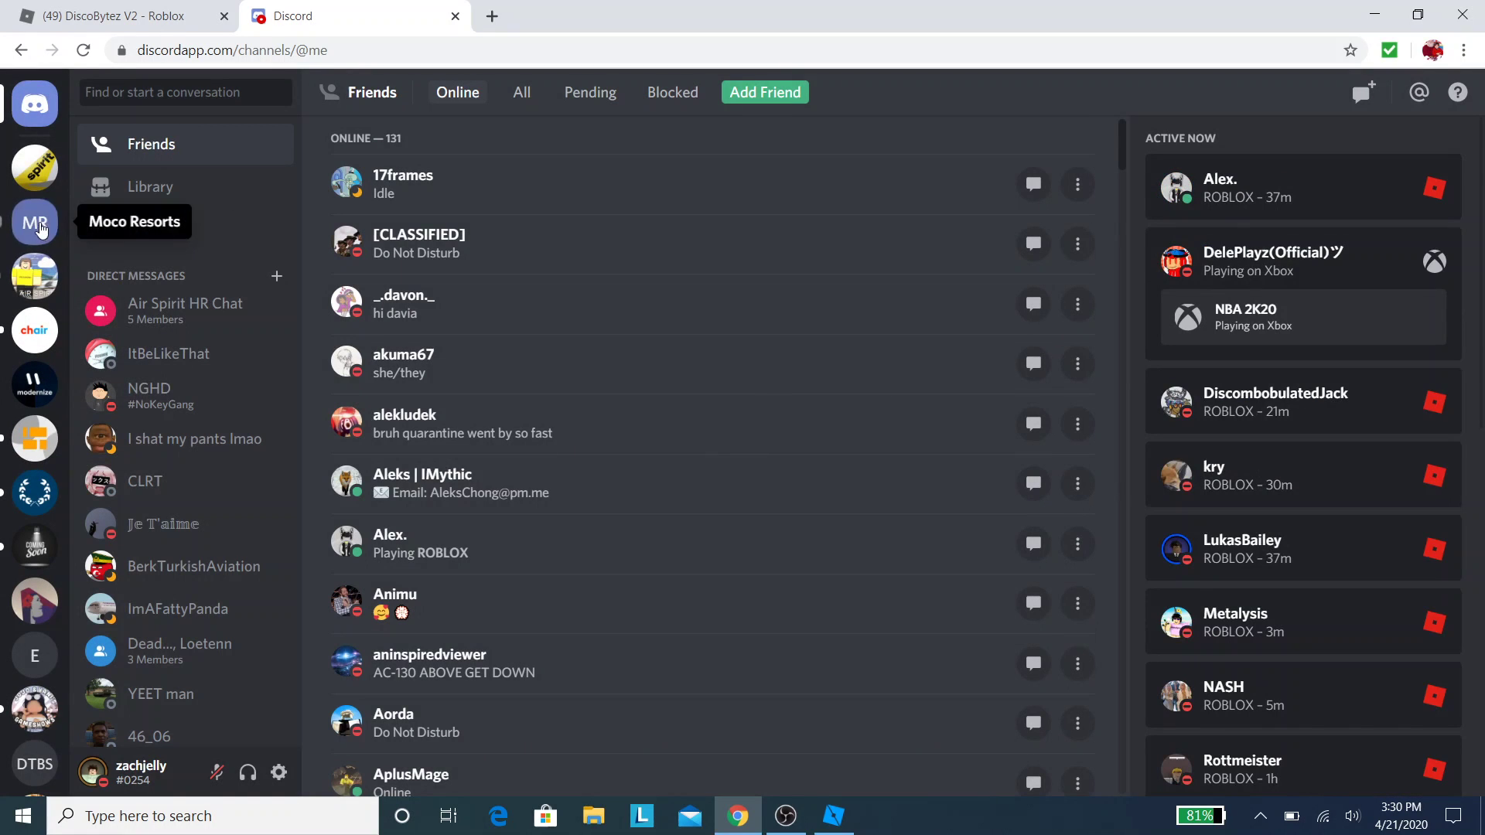
click(35, 222)
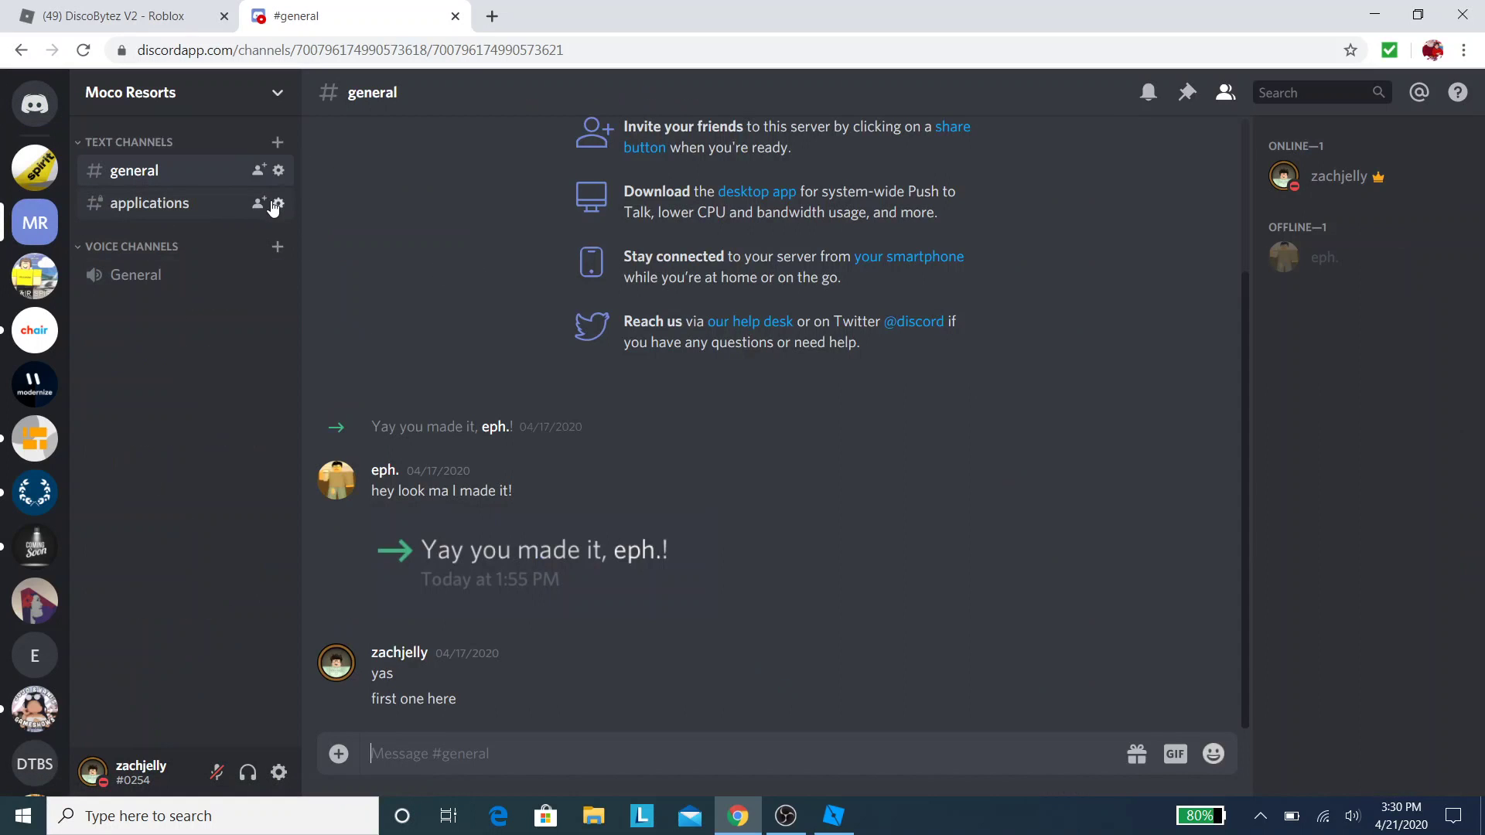
Delete the server's existing applications channel and create a new text channel named applications
click(279, 204)
click(321, 312)
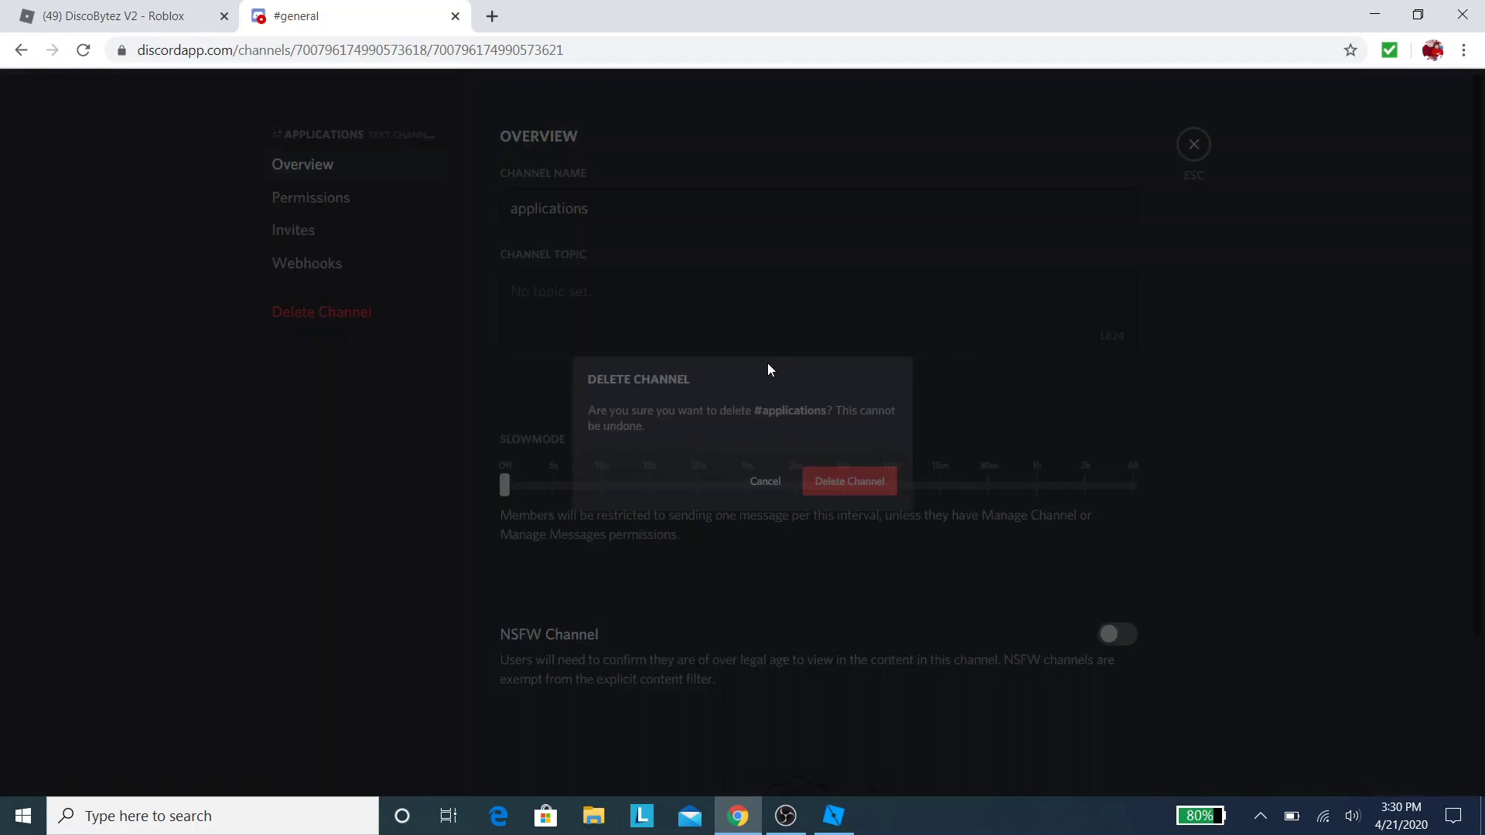
click(879, 488)
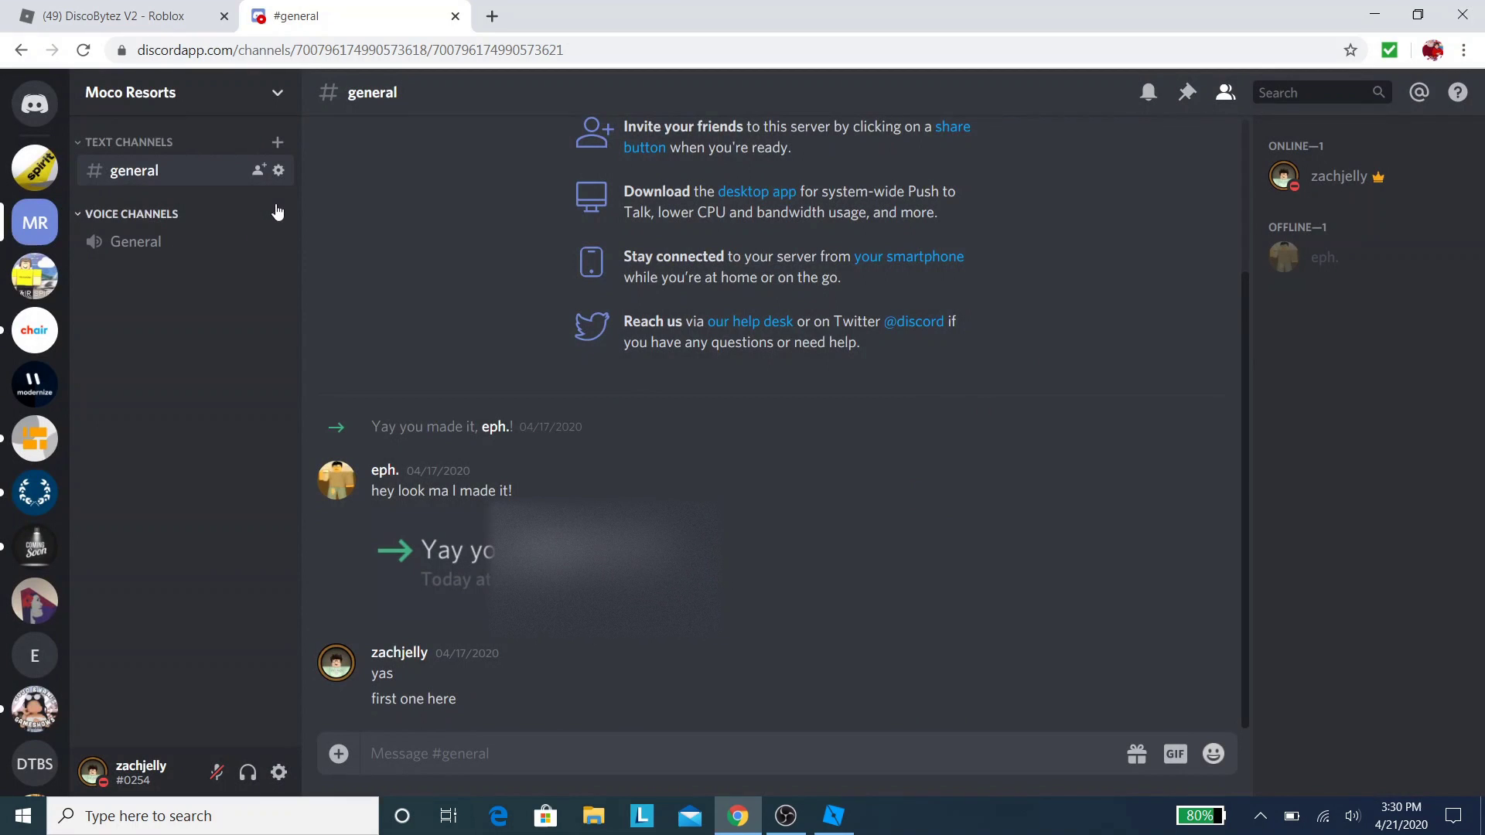
click(279, 142)
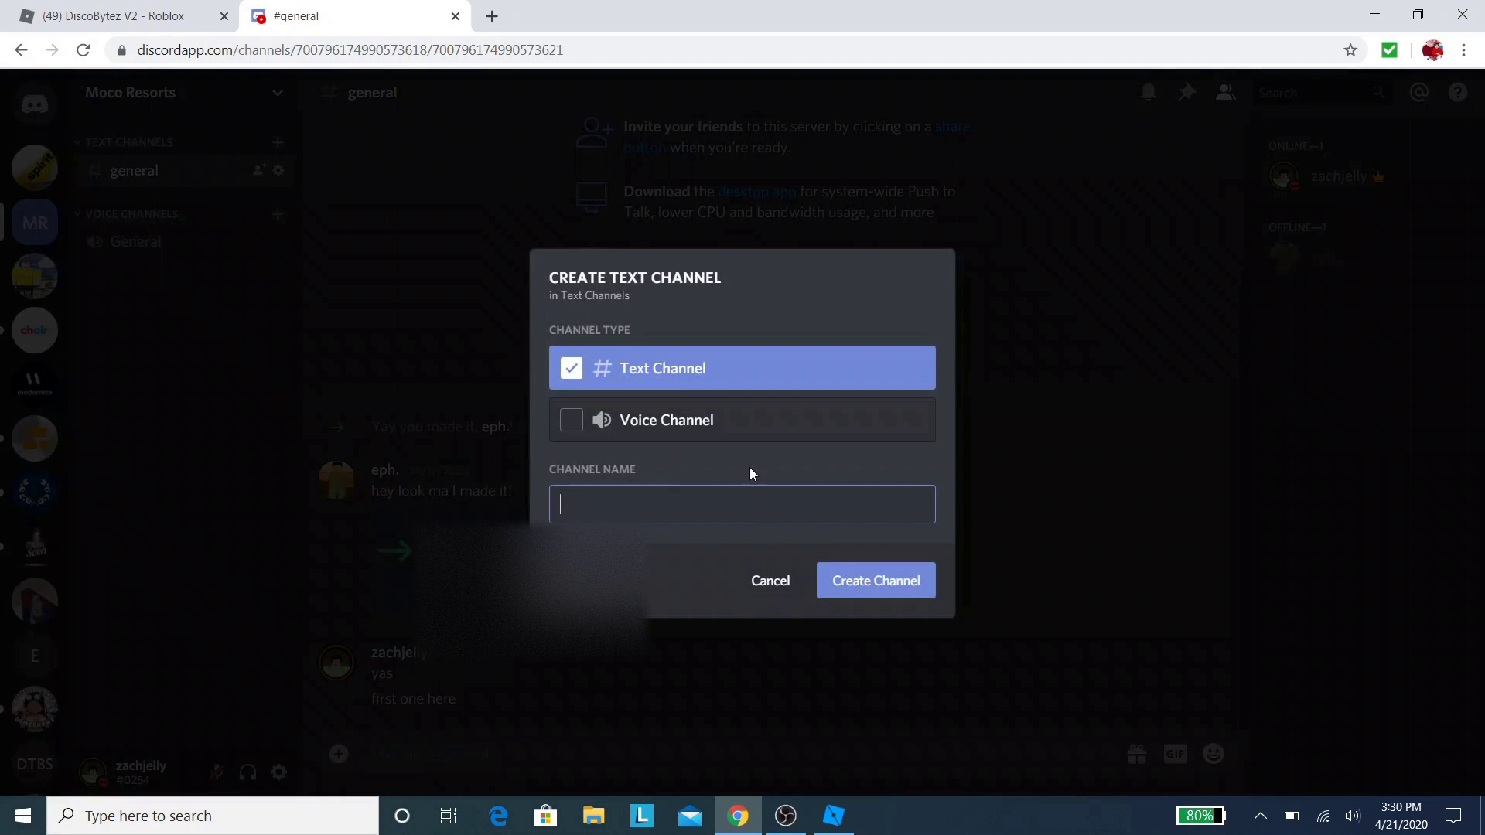
text(applications)
key(Return)
click(279, 201)
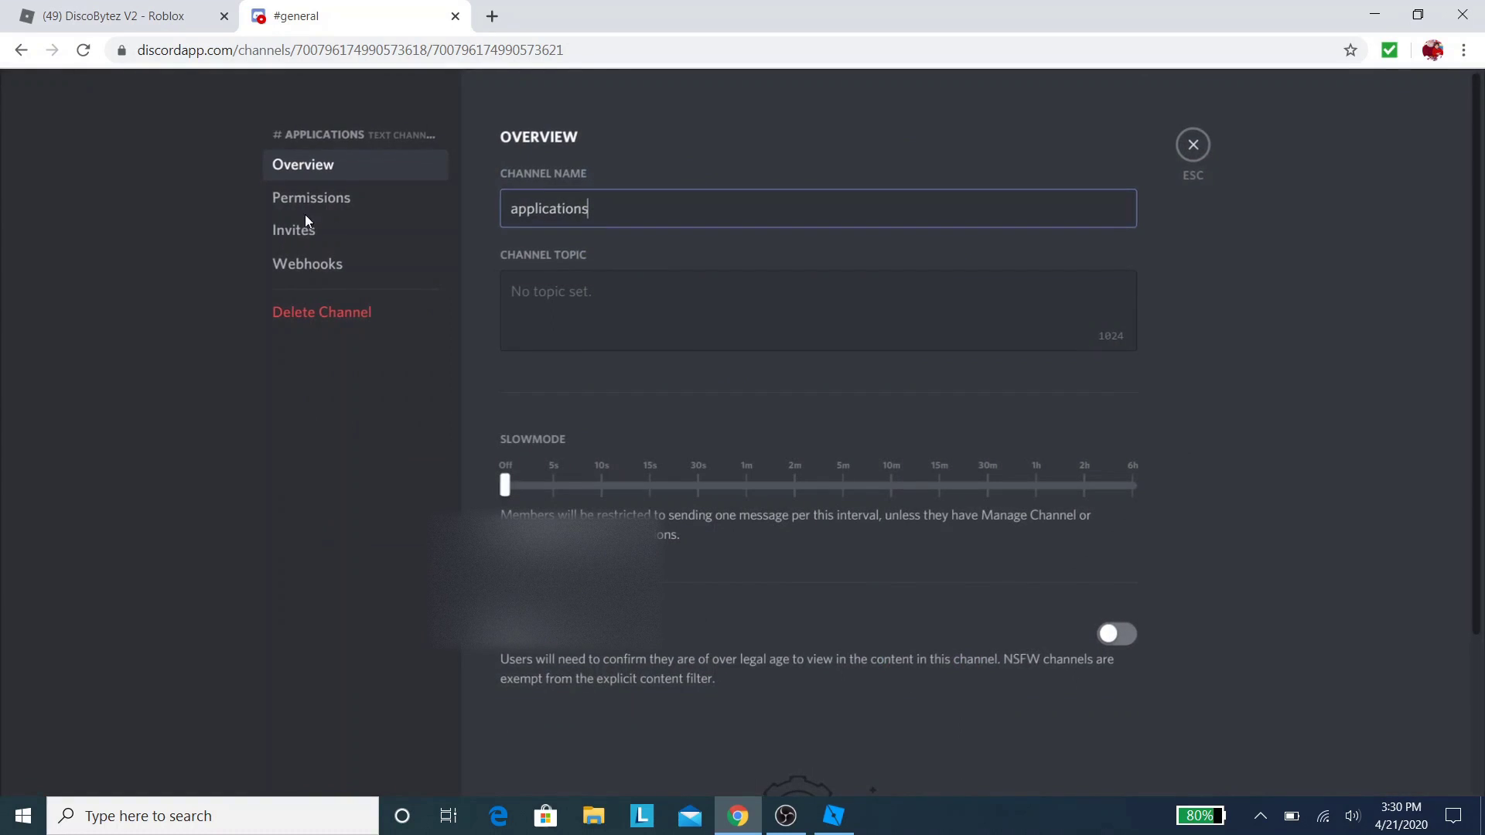
click(370, 206)
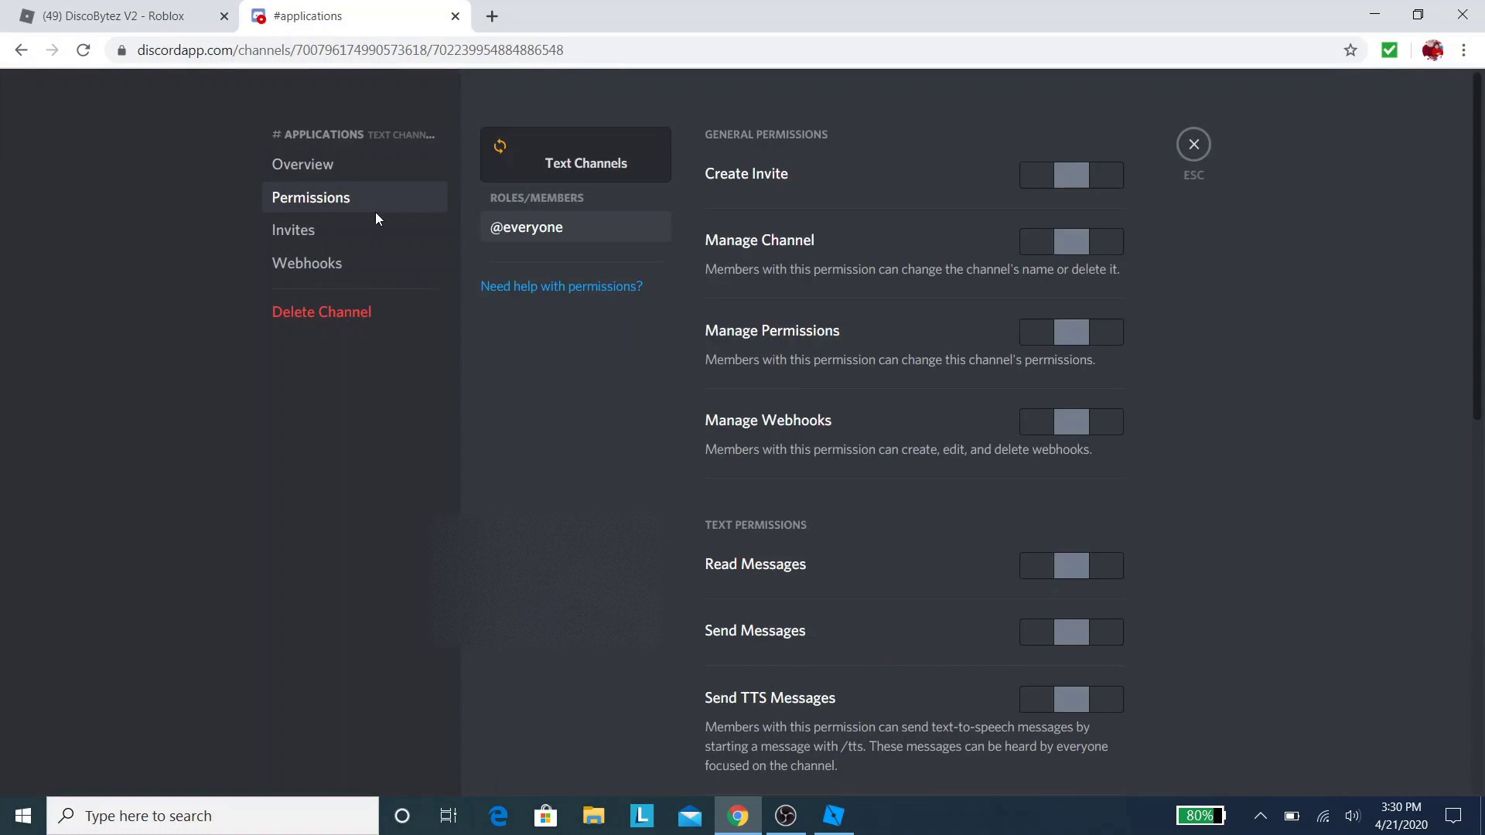
click(1039, 176)
click(1036, 242)
click(1037, 331)
click(1036, 421)
click(1036, 566)
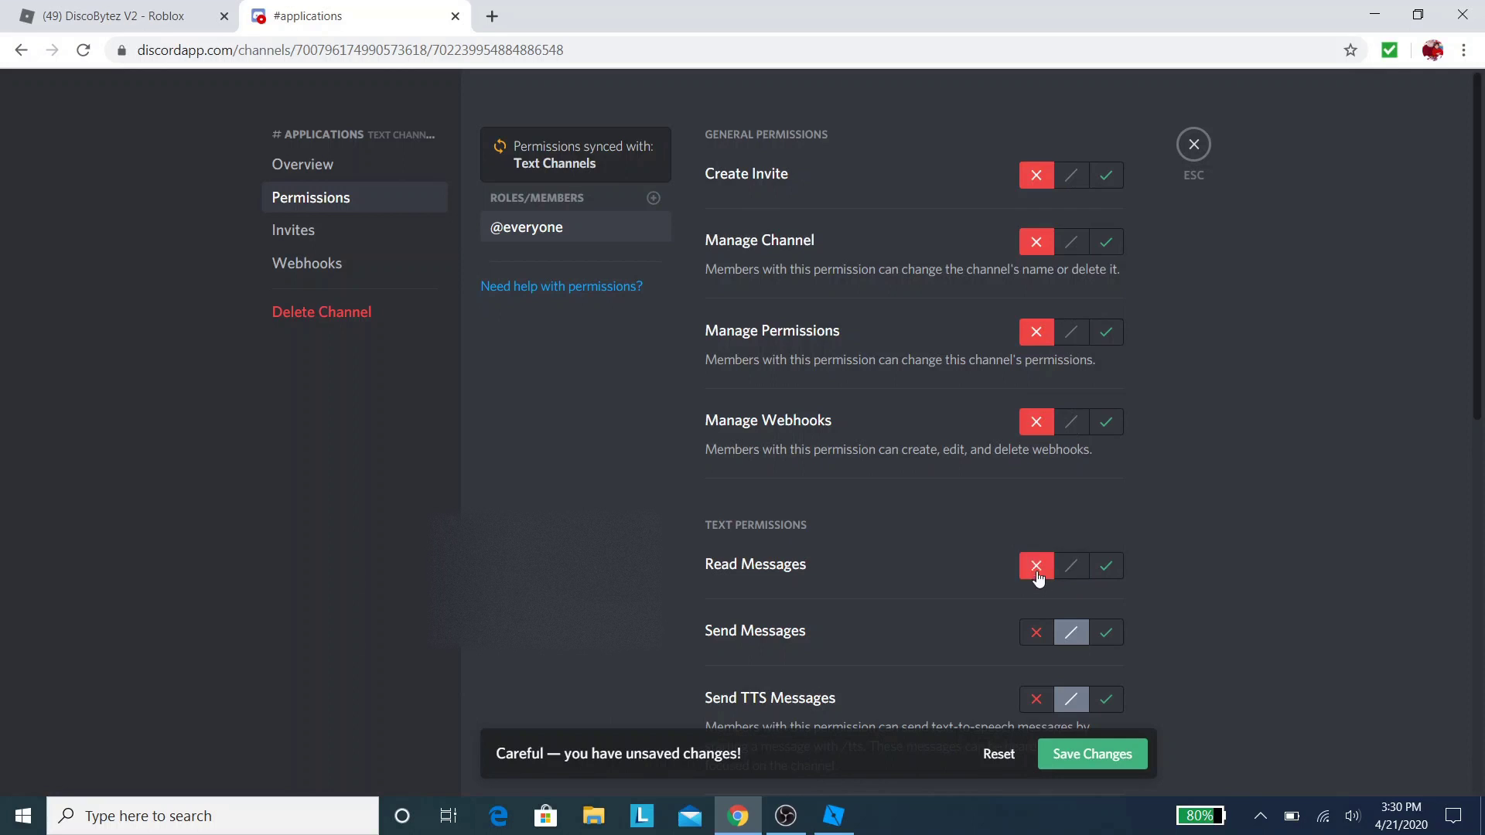
scroll(1038, 578, down, 3)
click(1036, 437)
click(1036, 504)
scroll(1040, 503, down, 5)
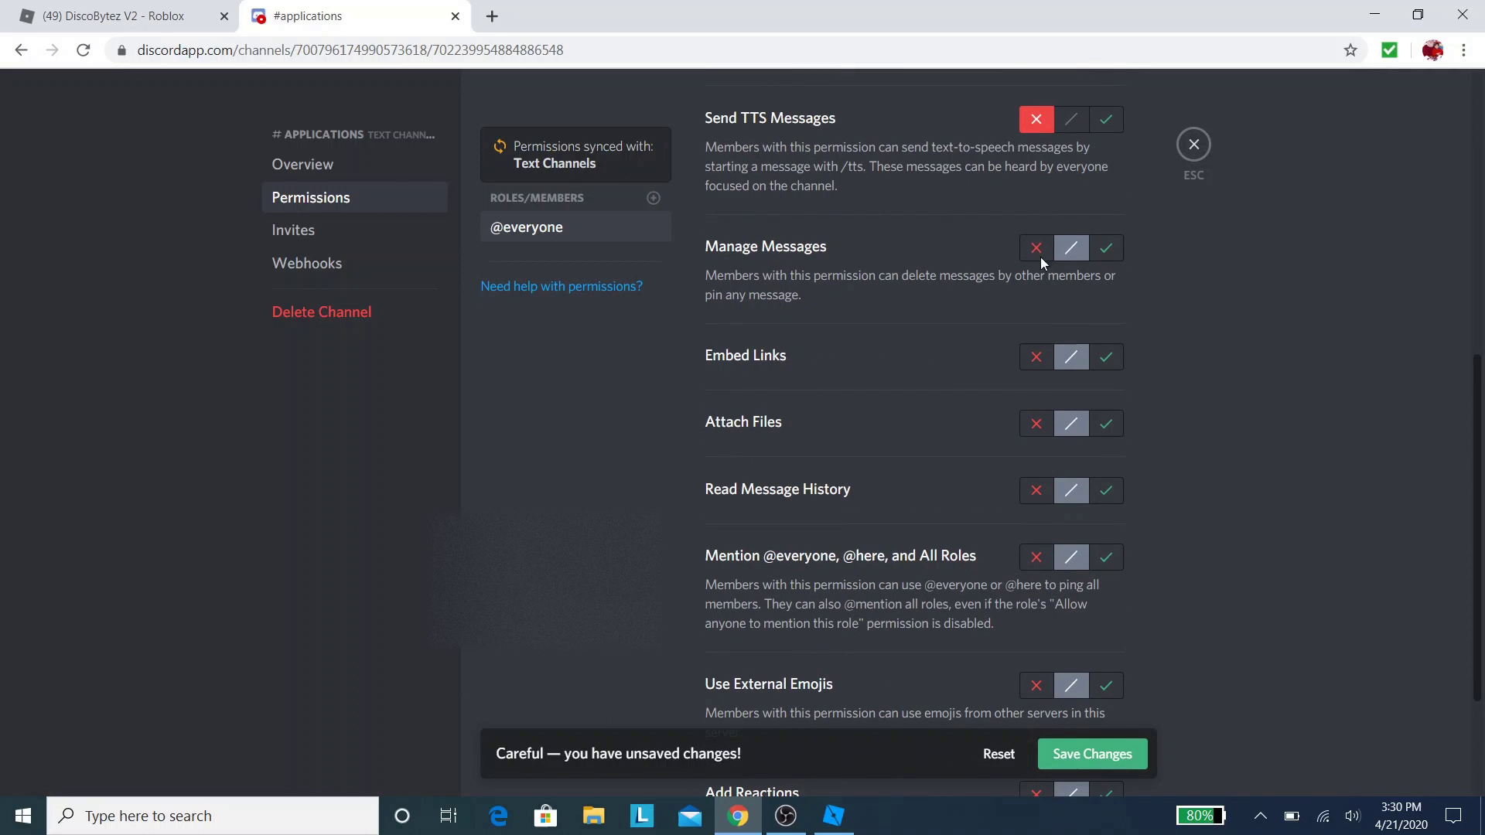
click(1037, 249)
click(1036, 356)
click(1036, 423)
click(1037, 491)
click(1038, 557)
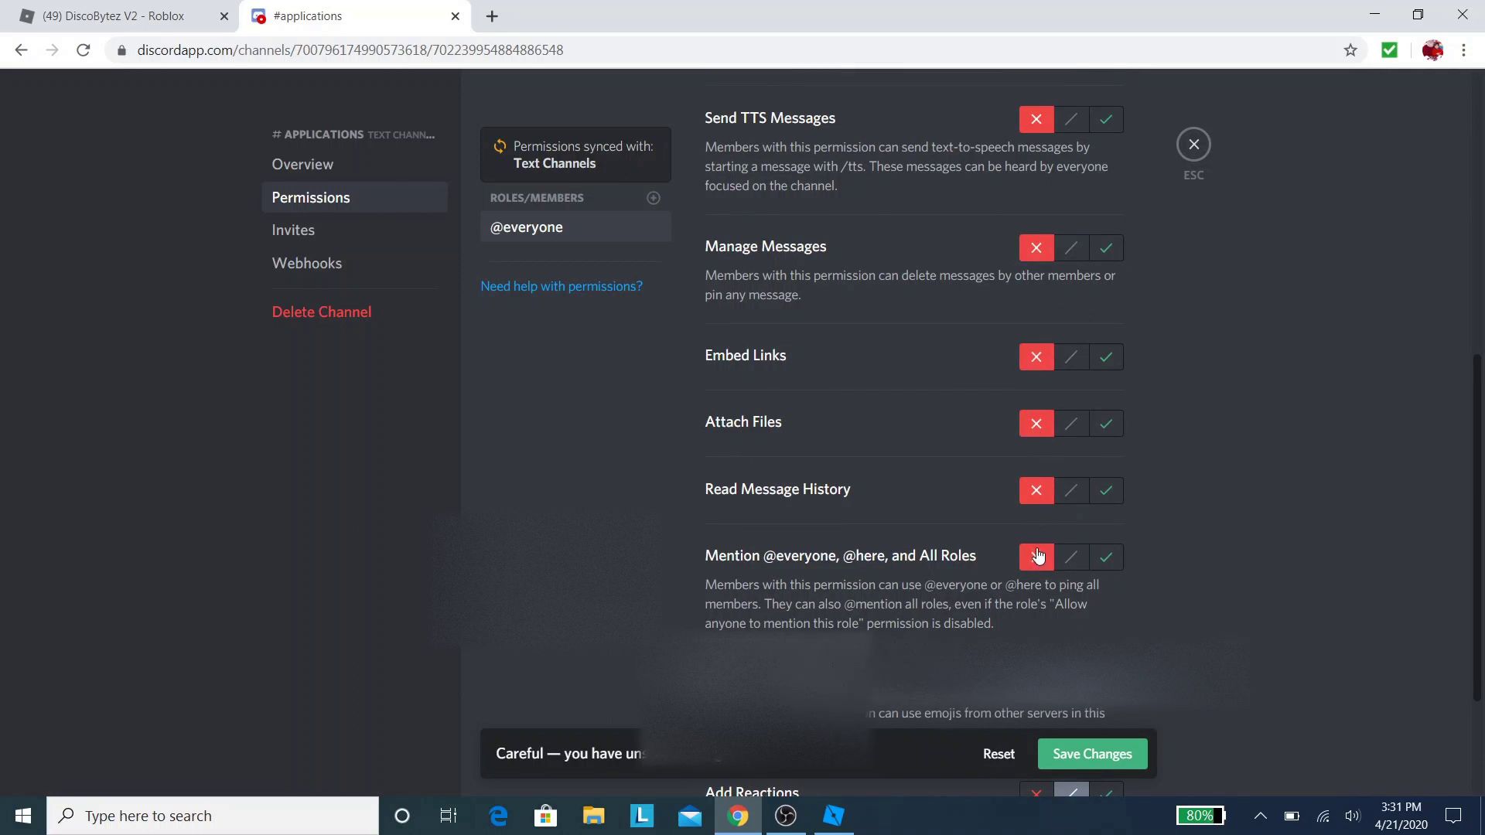
scroll(1038, 557, down, 3)
click(1036, 496)
click(1092, 758)
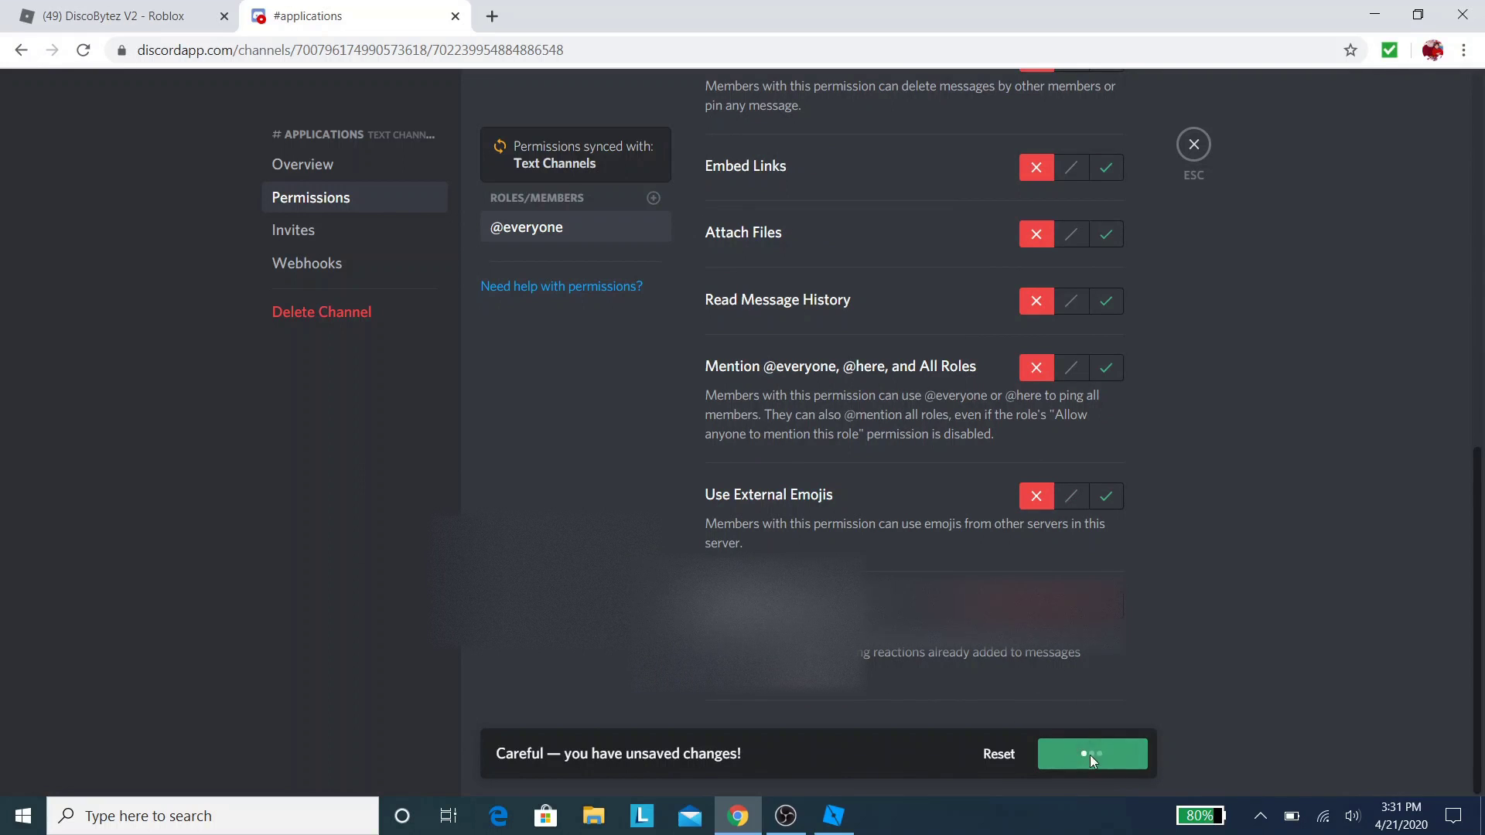
Create a webhook named MocoApps for the applications channel, copy its URL and save the webhook
click(336, 264)
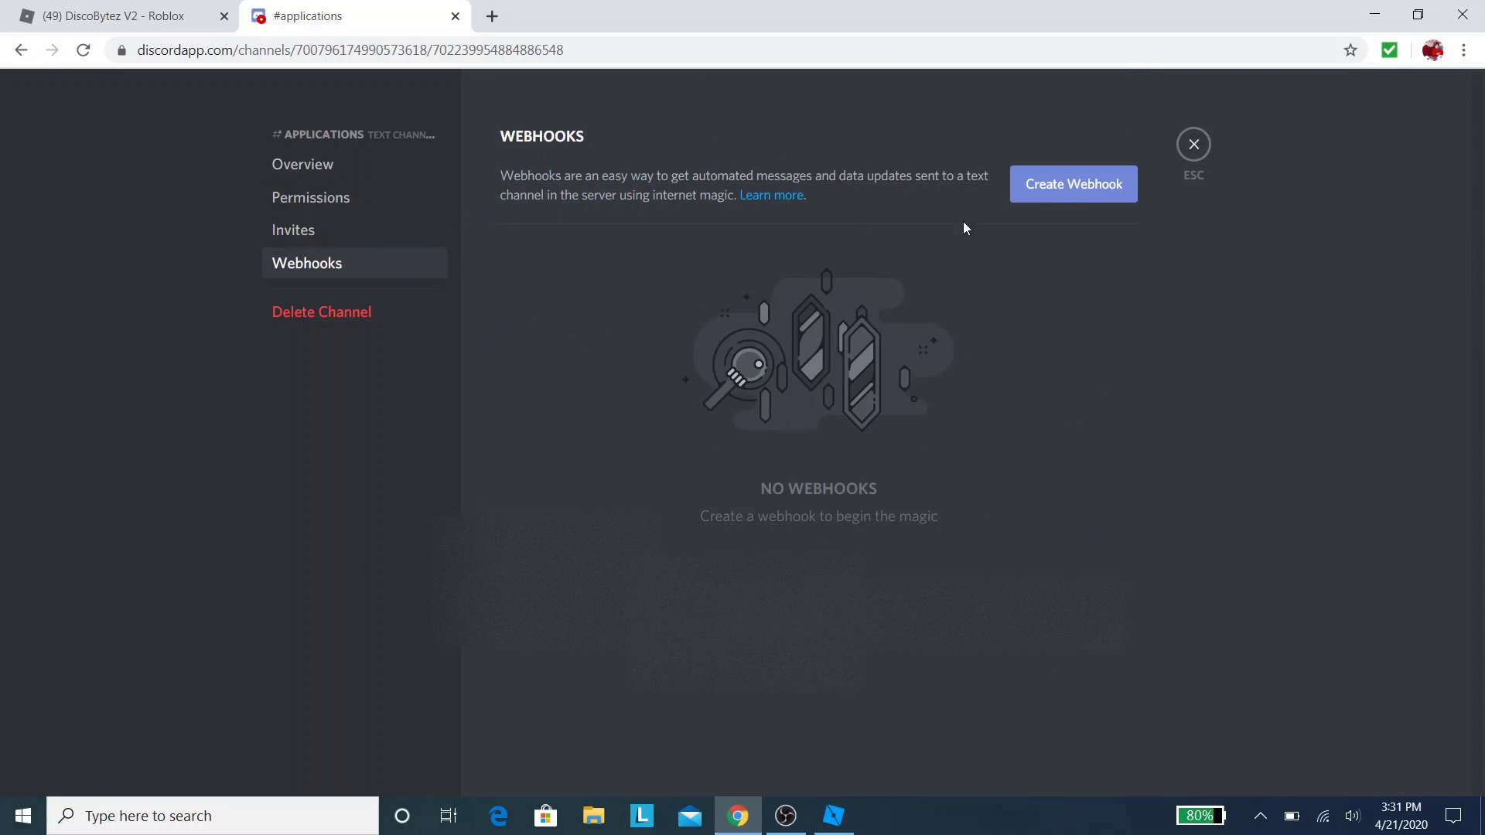
click(1065, 185)
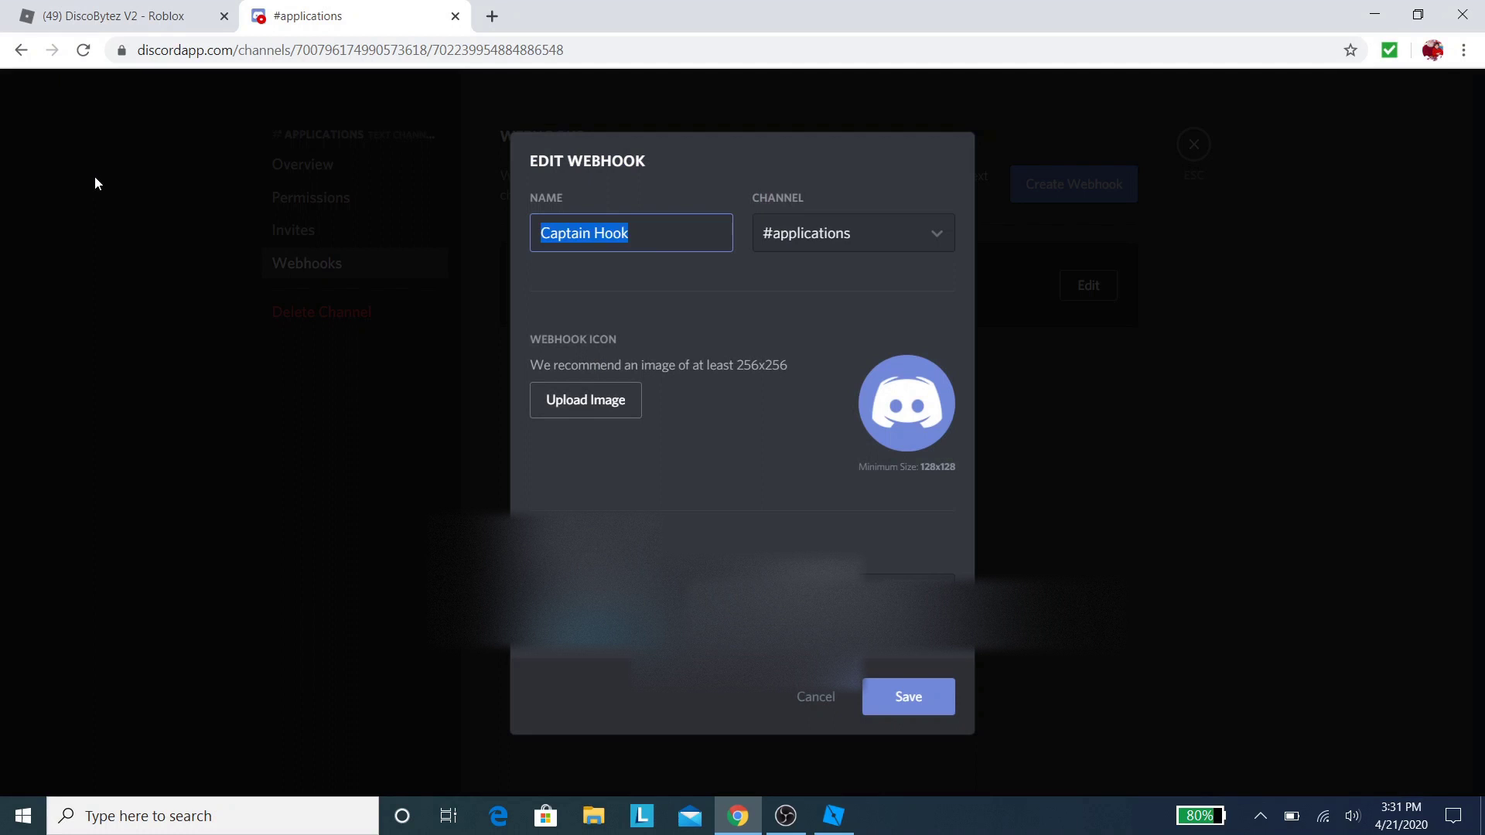
text(Moco Resorts )
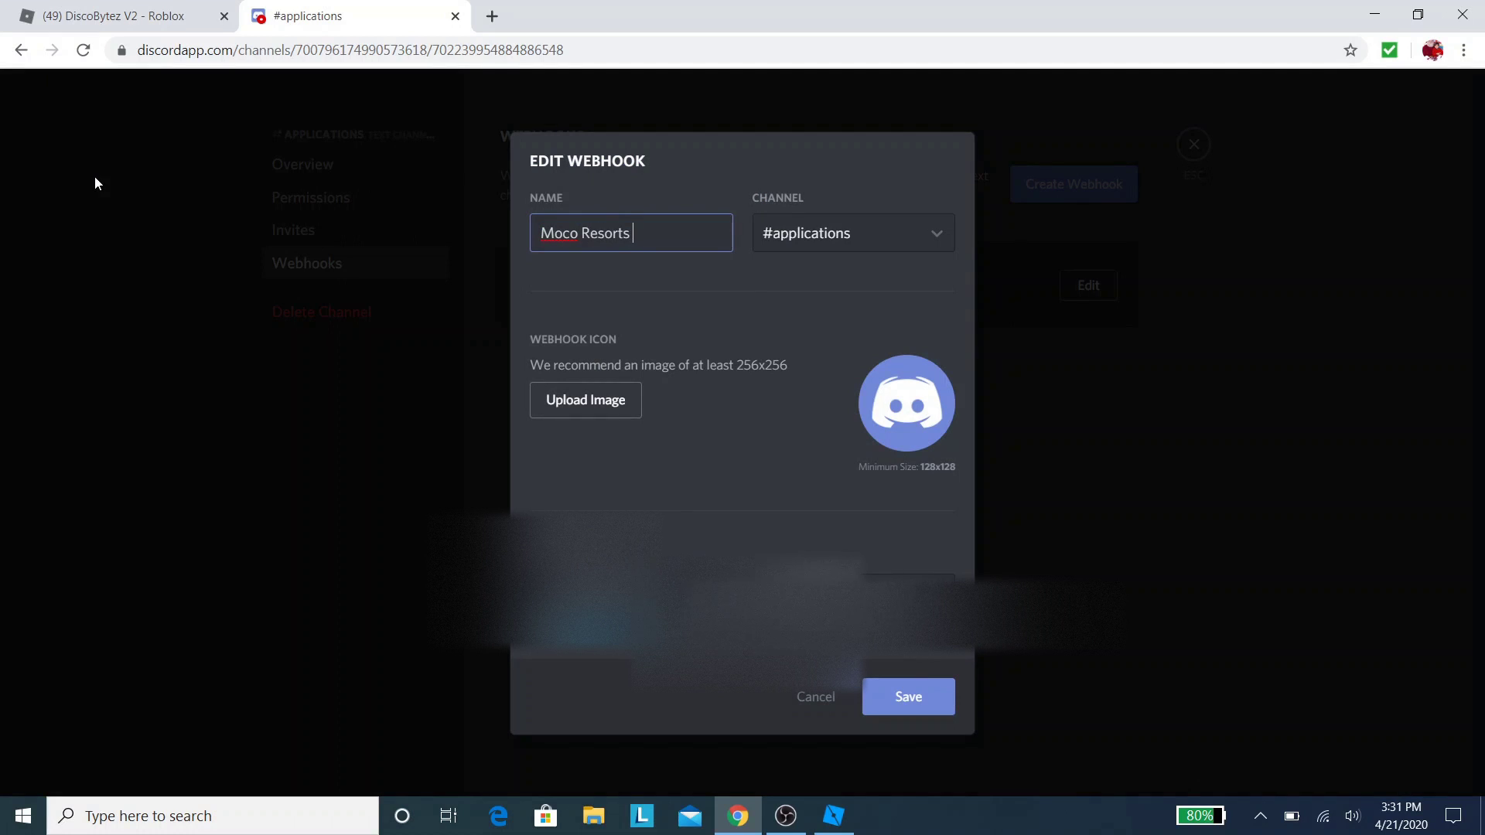
text(App )
text(B)
key(BackSpace)
key(BackSpace)
key(BackSpace)
key(BackSpace)
key(BackSpace)
key(BackSpace)
key(BackSpace)
key(BackSpace)
key(BackSpace)
key(BackSpace)
key(BackSpace)
key(BackSpace)
text(Apps)
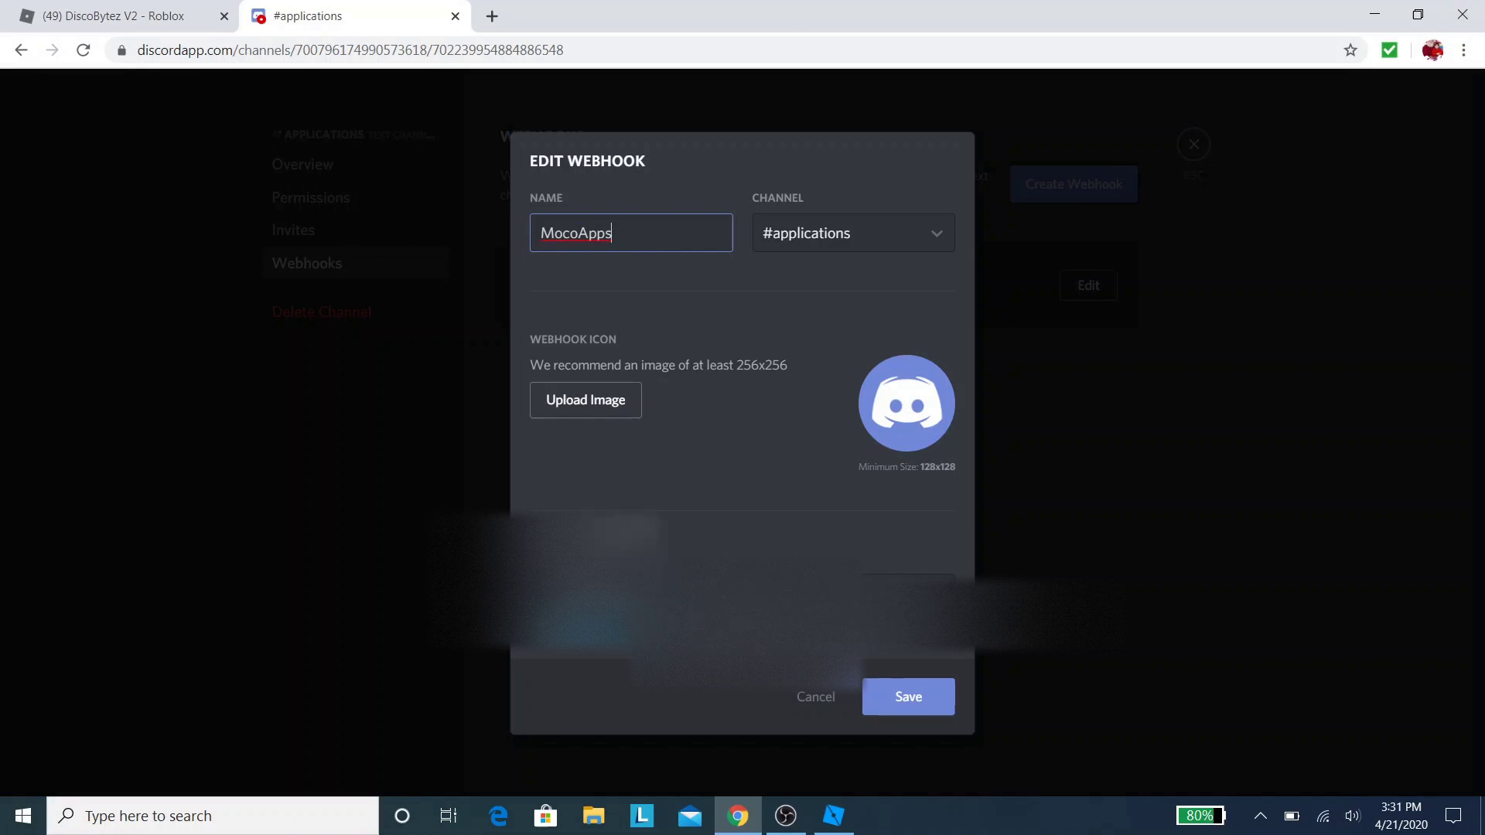
click(688, 591)
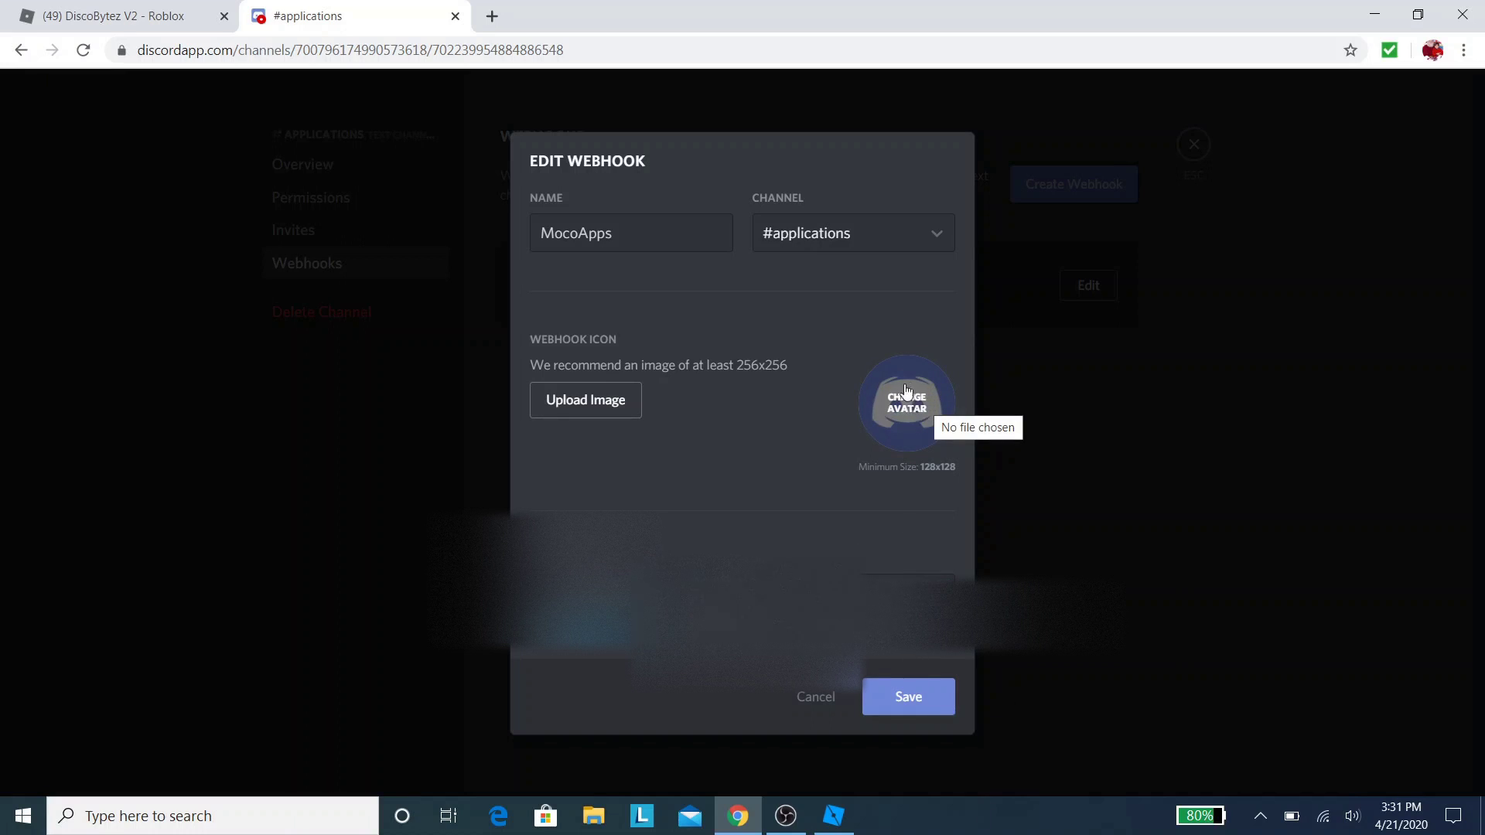
click(891, 706)
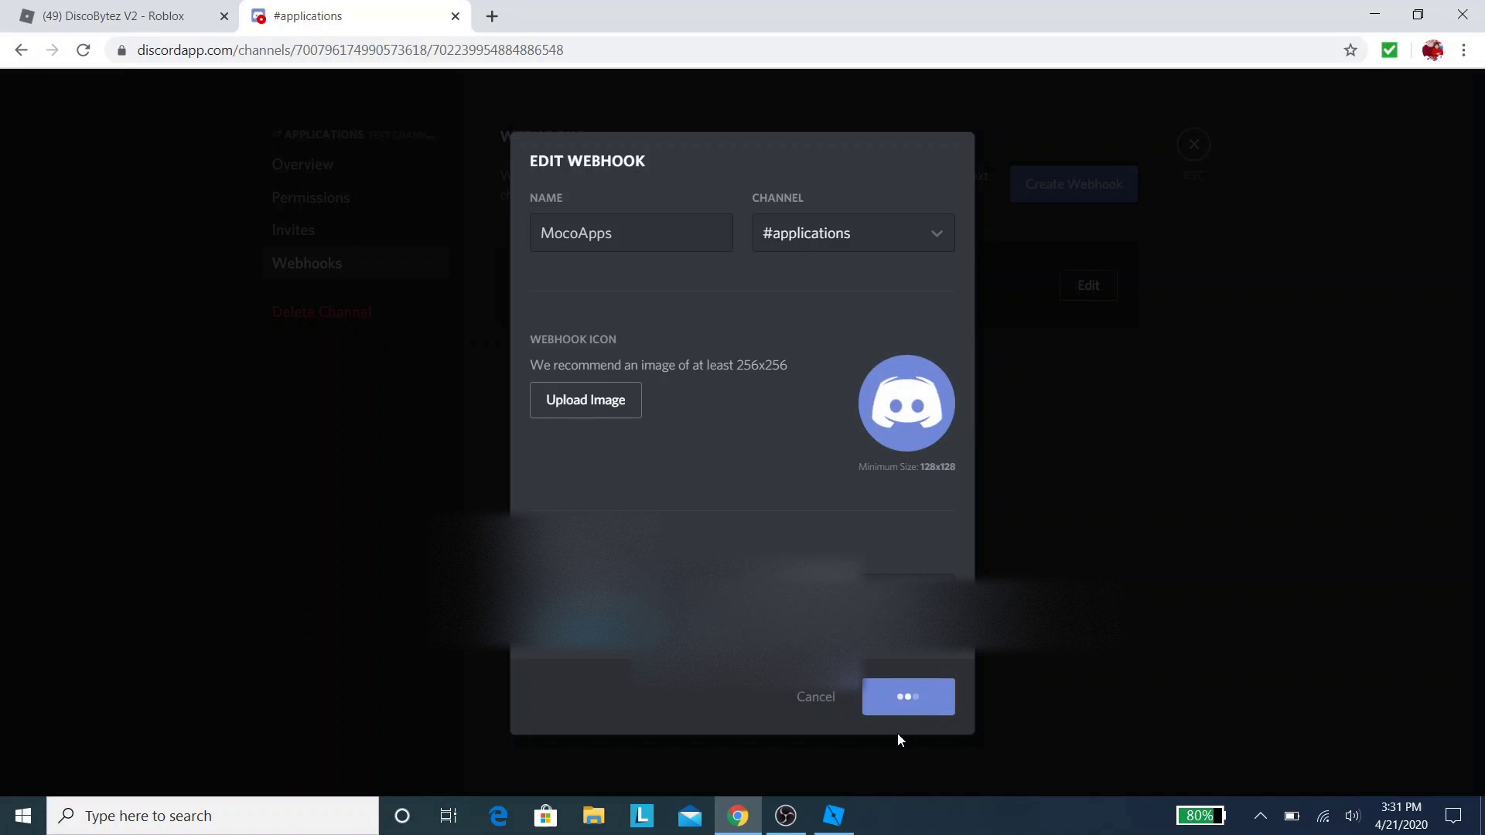
Switch to Roblox Studio, paste the copied webhook URL into the CloudHub script's webhook variable, and close the script
click(851, 818)
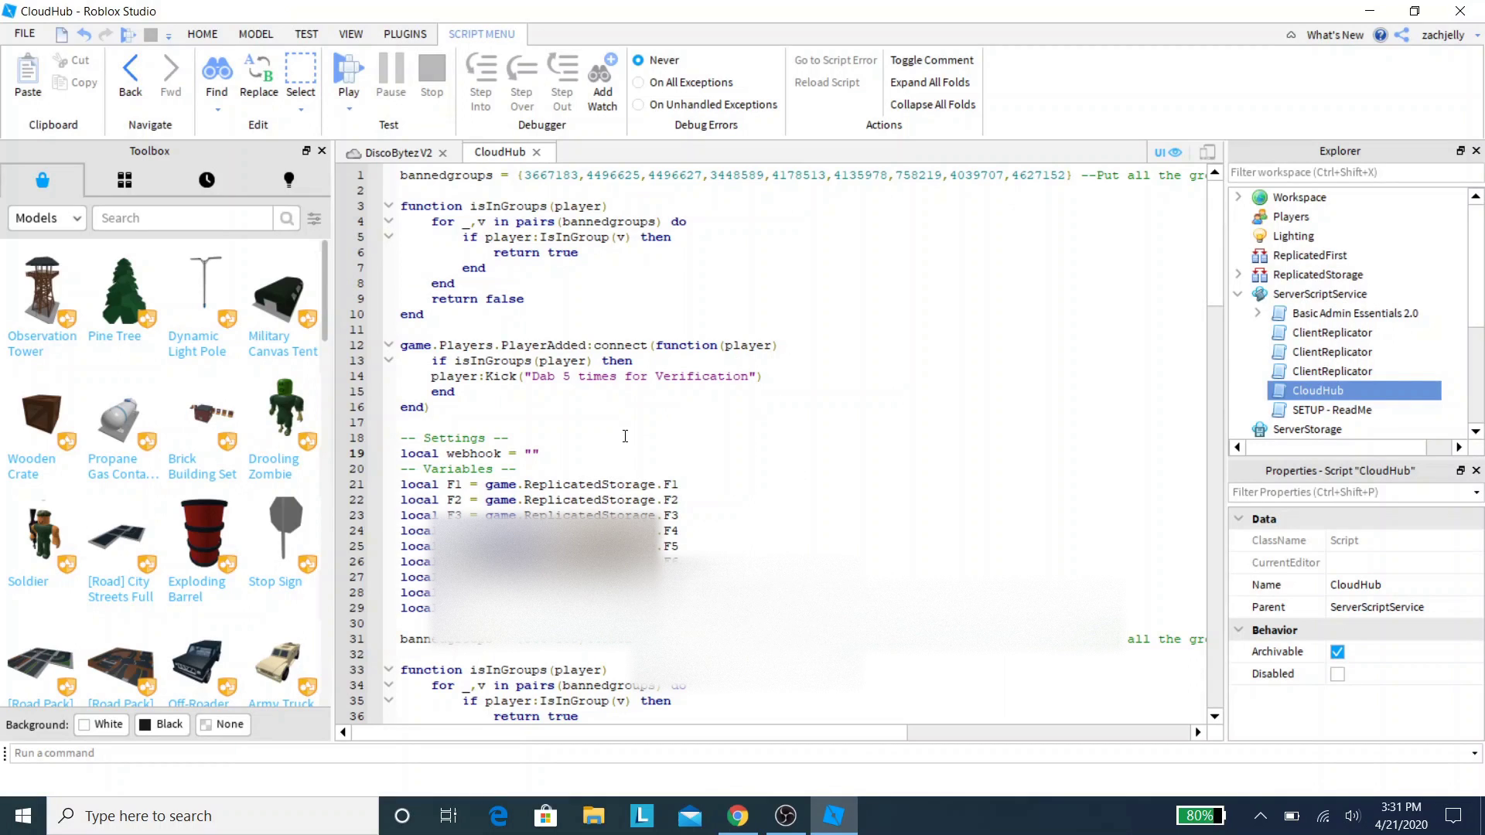
key(ctrl+v)
click(536, 152)
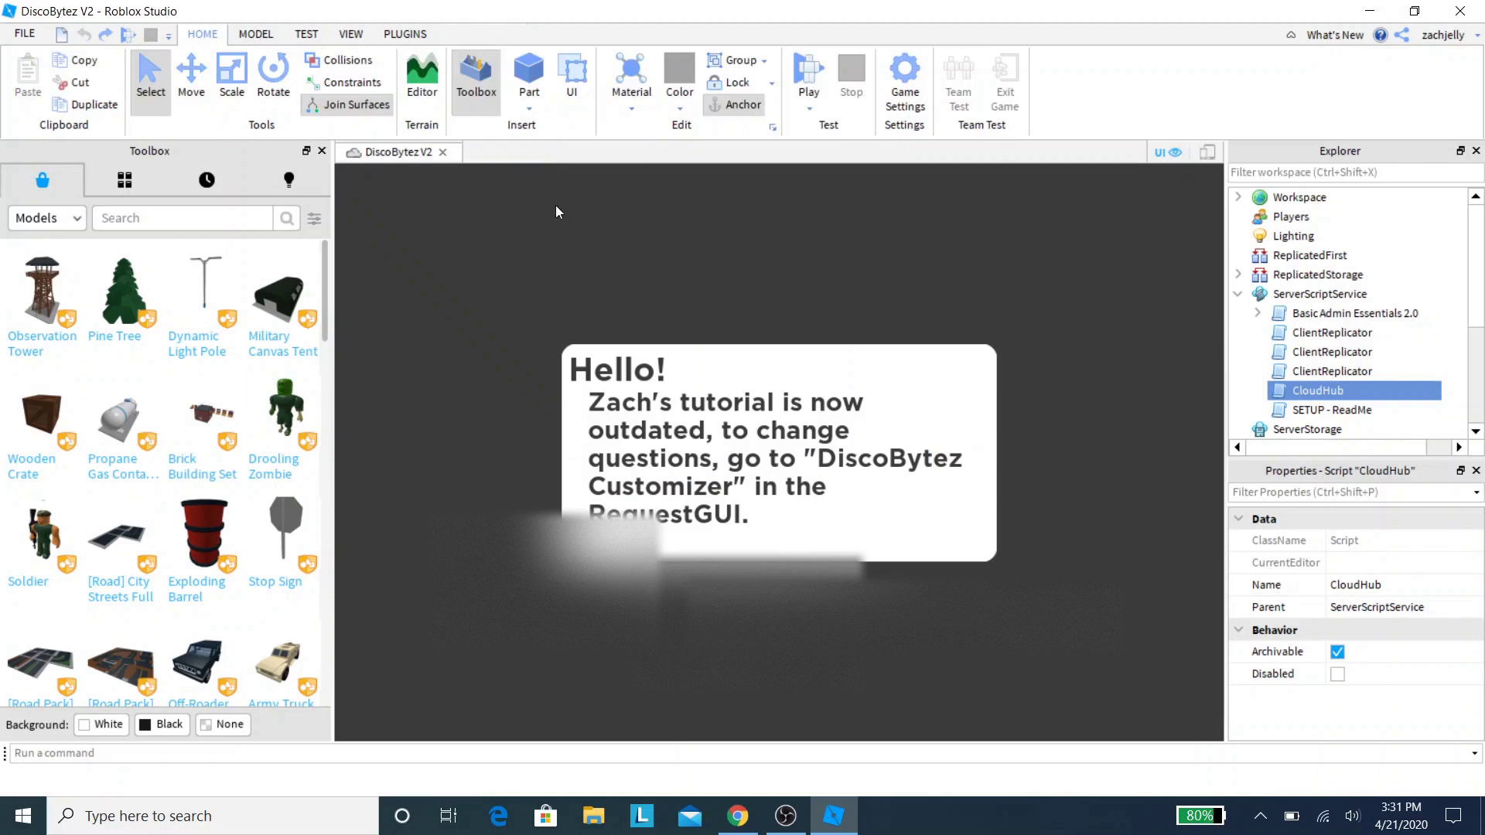
Check the Allow HTTP Requests option in the game settings and close them without saving
click(905, 99)
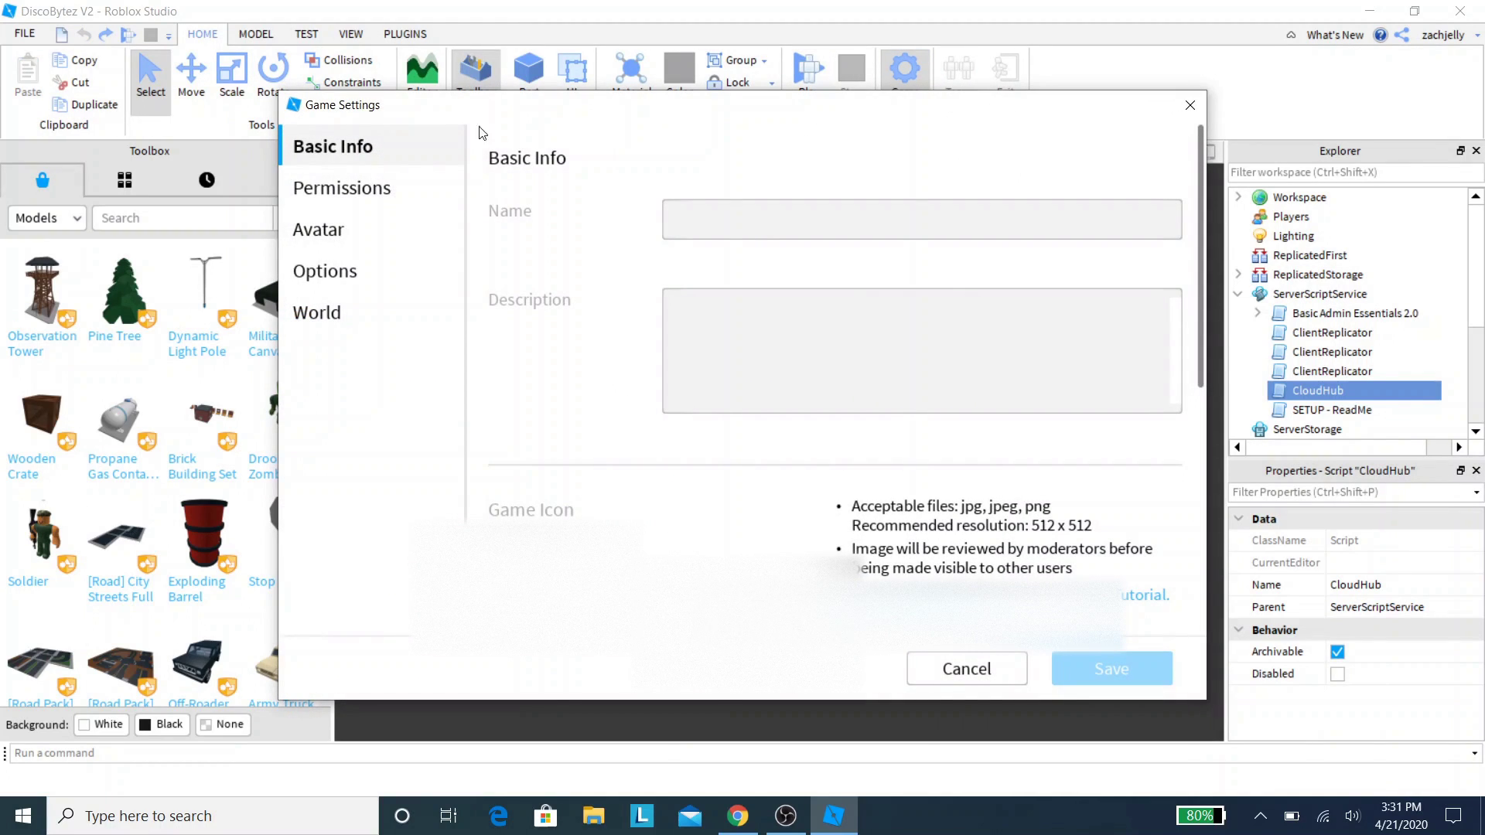
click(360, 267)
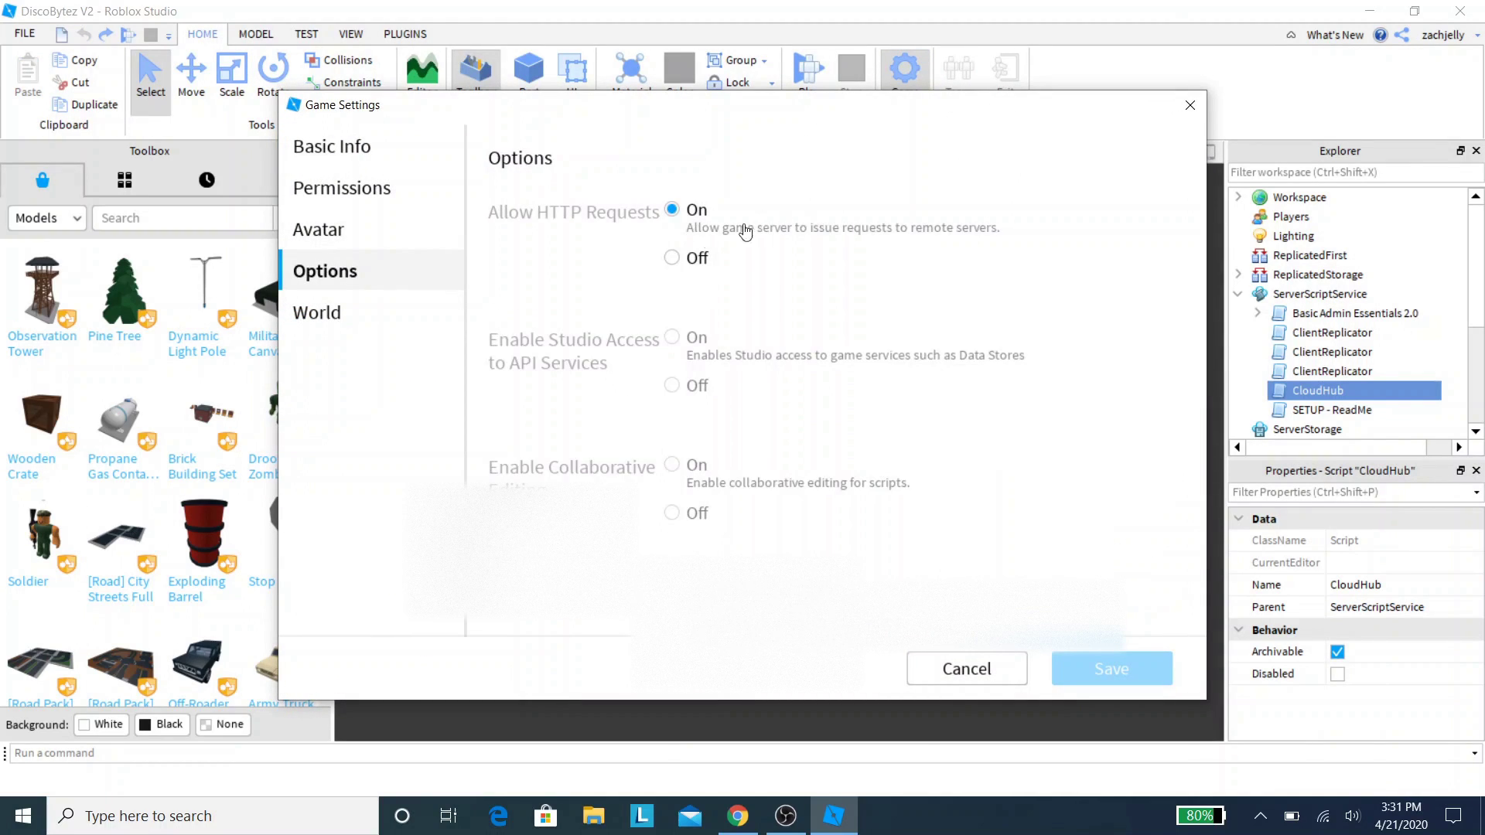
click(967, 669)
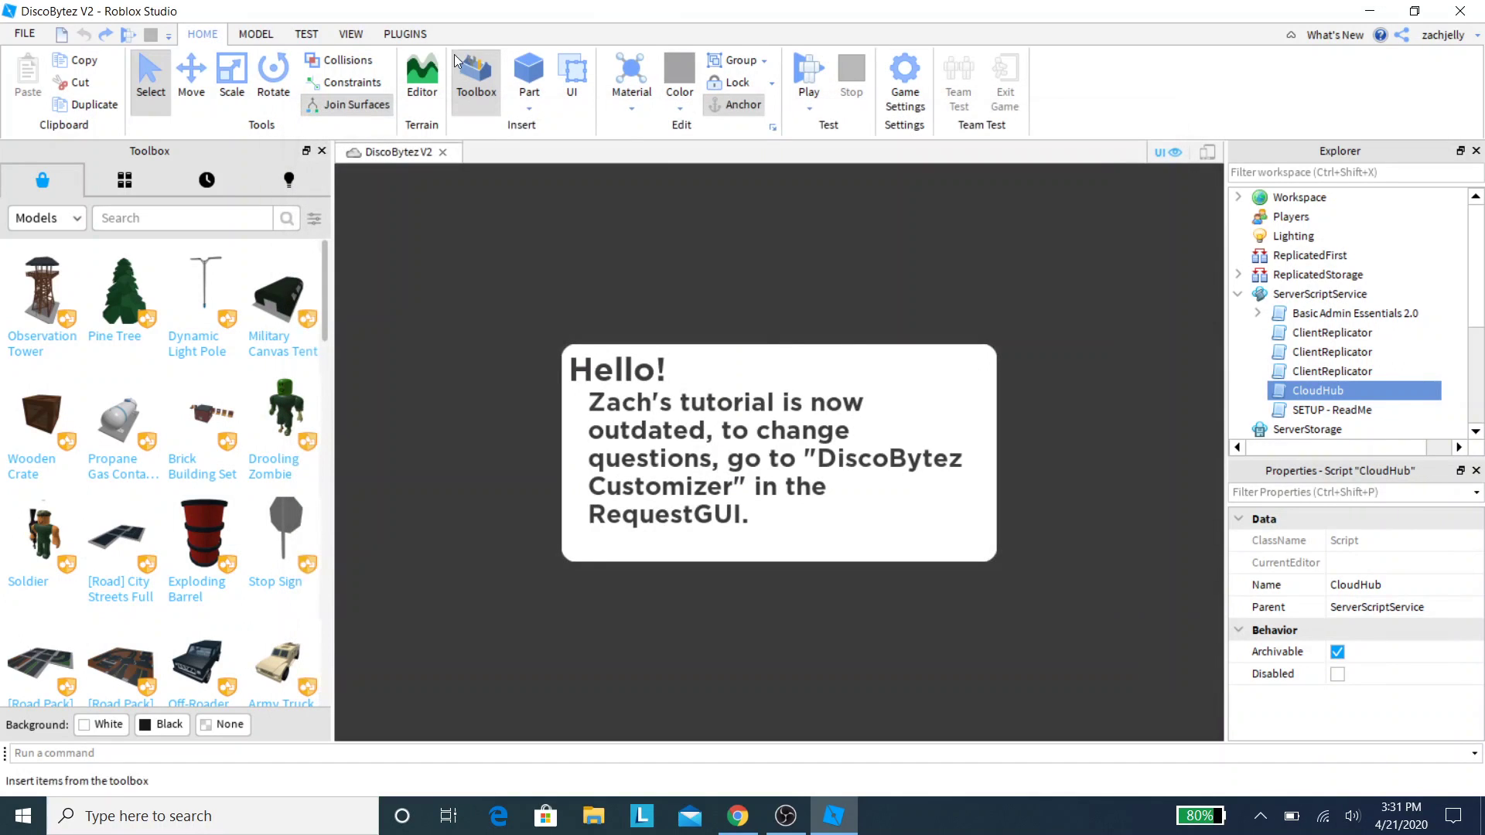
Publish the place to Roblox by overwriting the Moco Resorts group's existing Moco Resorts Application Center, and dismiss the publishing notice
click(25, 34)
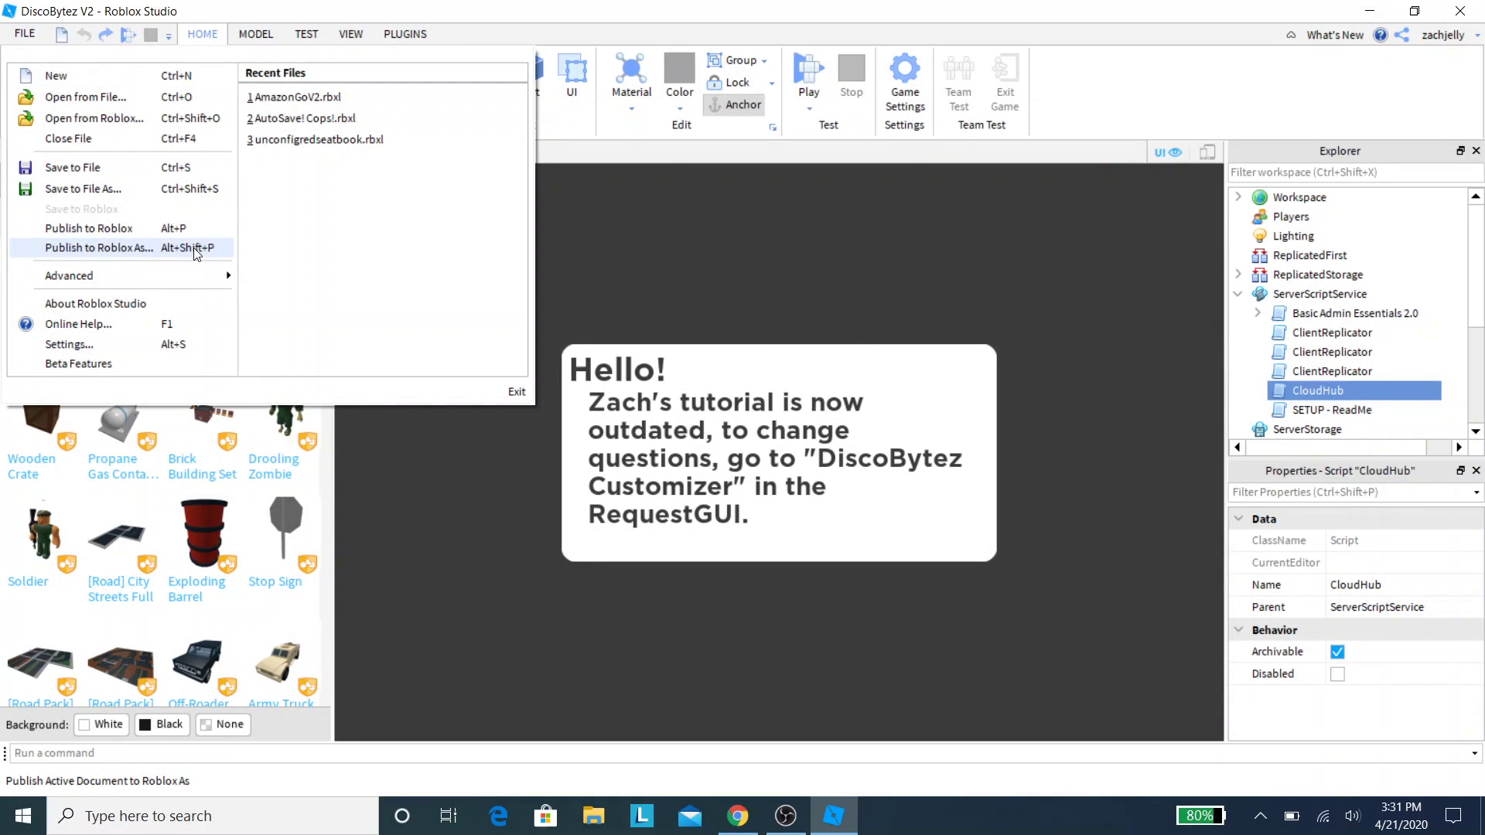
click(93, 248)
click(545, 83)
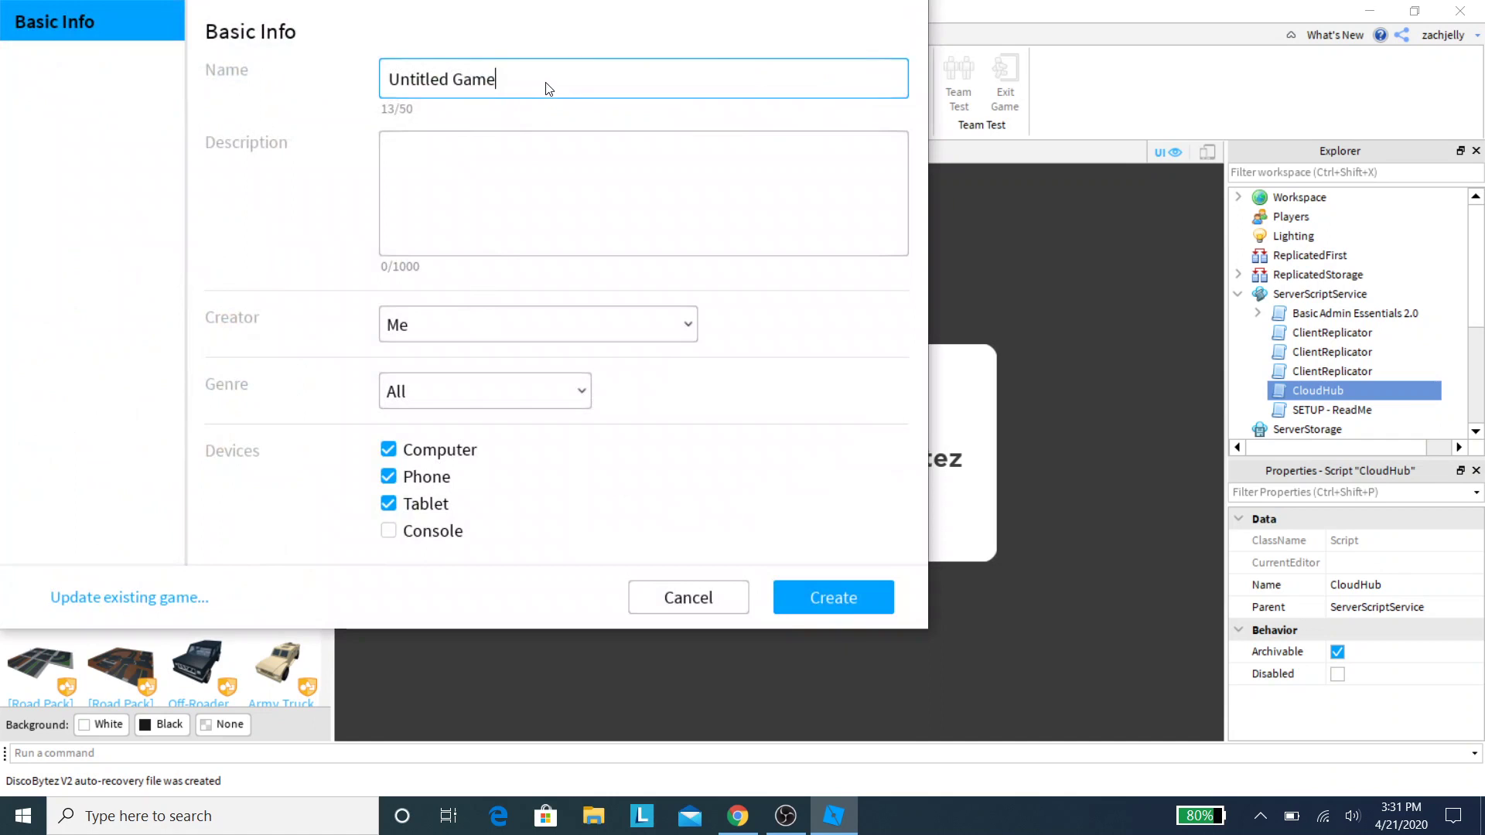
key(ctrl+a)
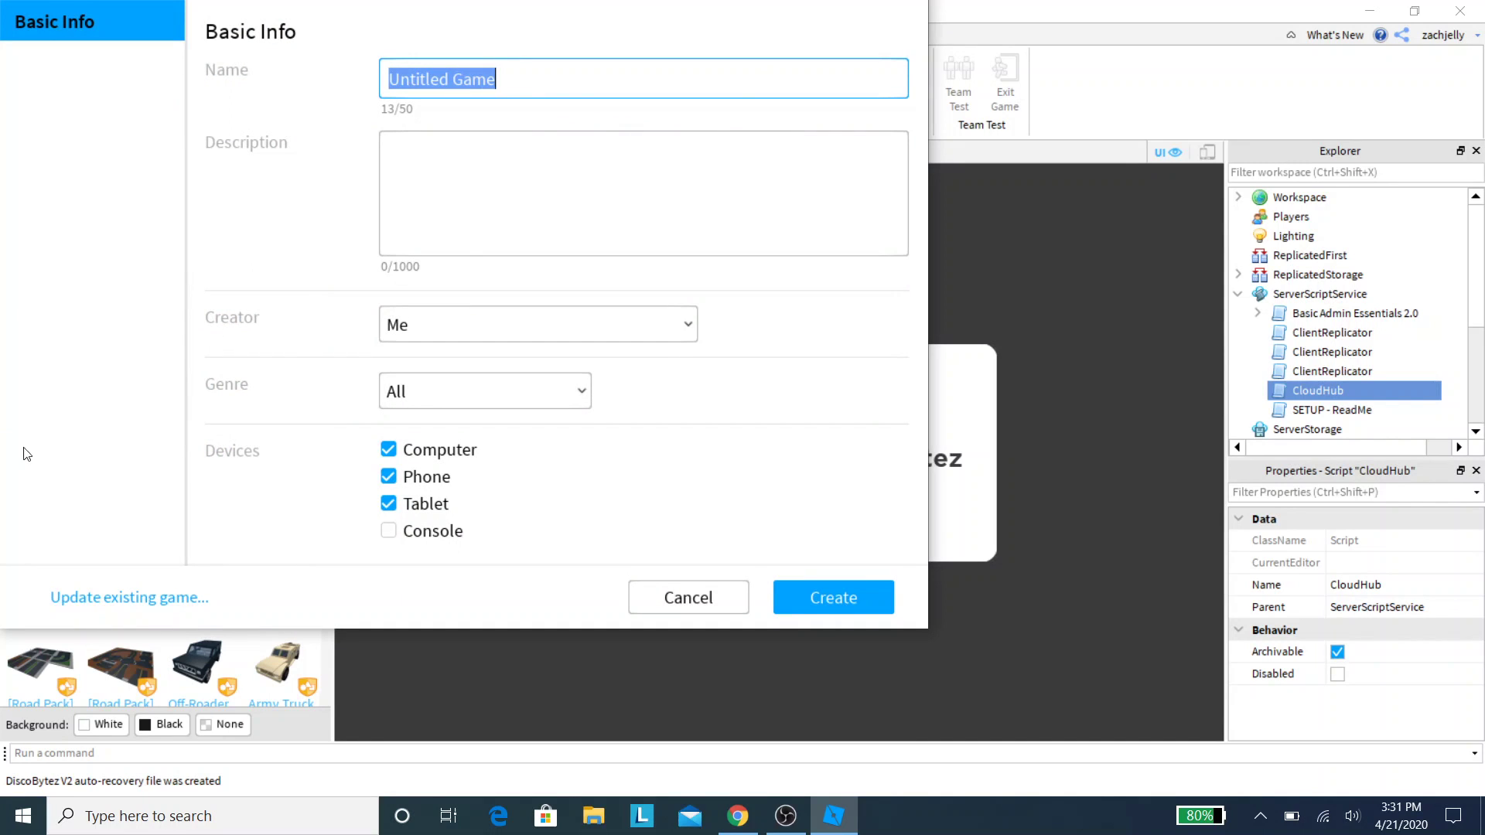
click(101, 597)
click(89, 61)
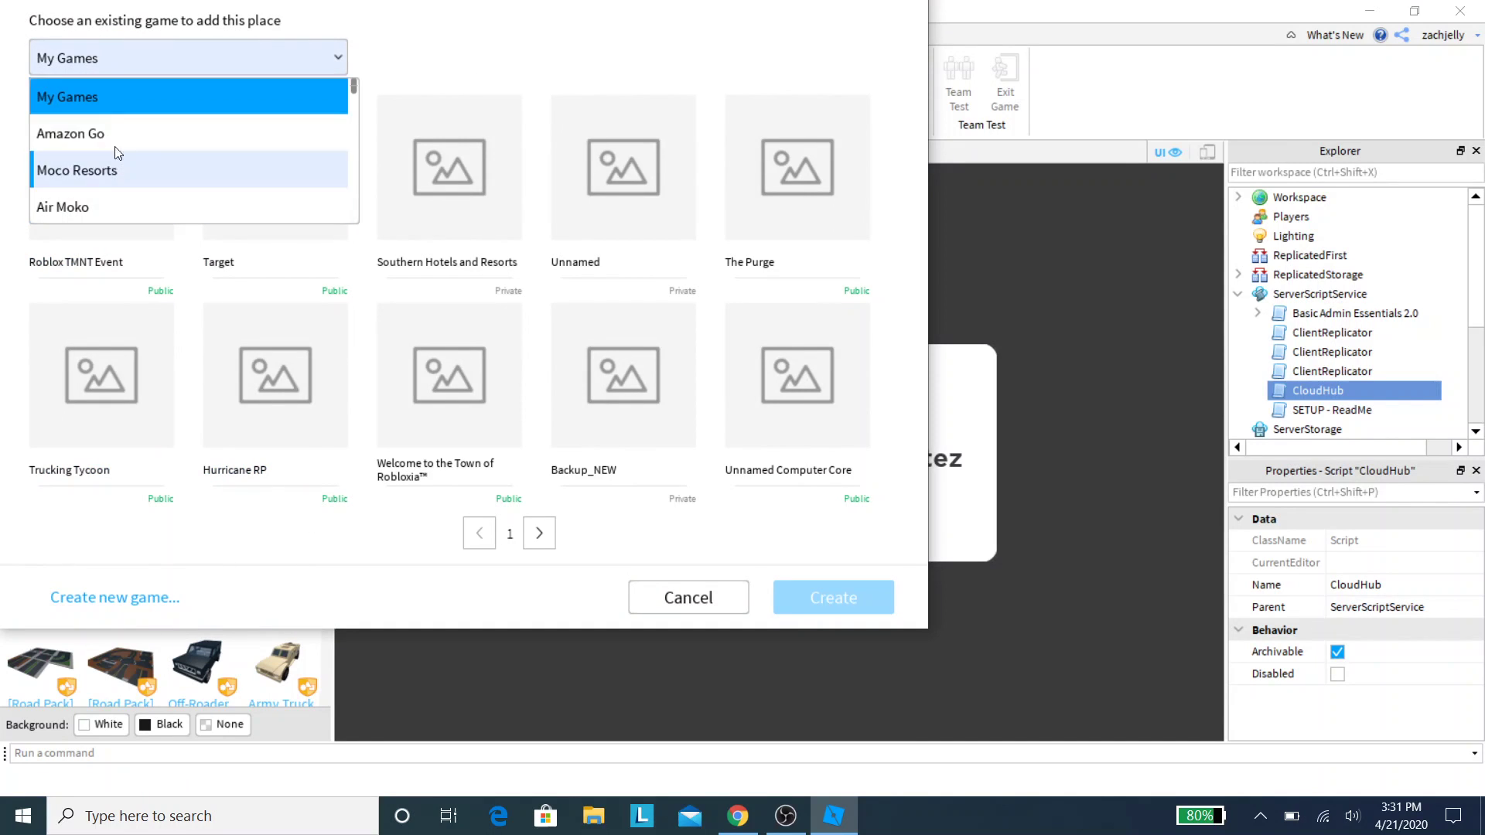
click(120, 156)
click(159, 214)
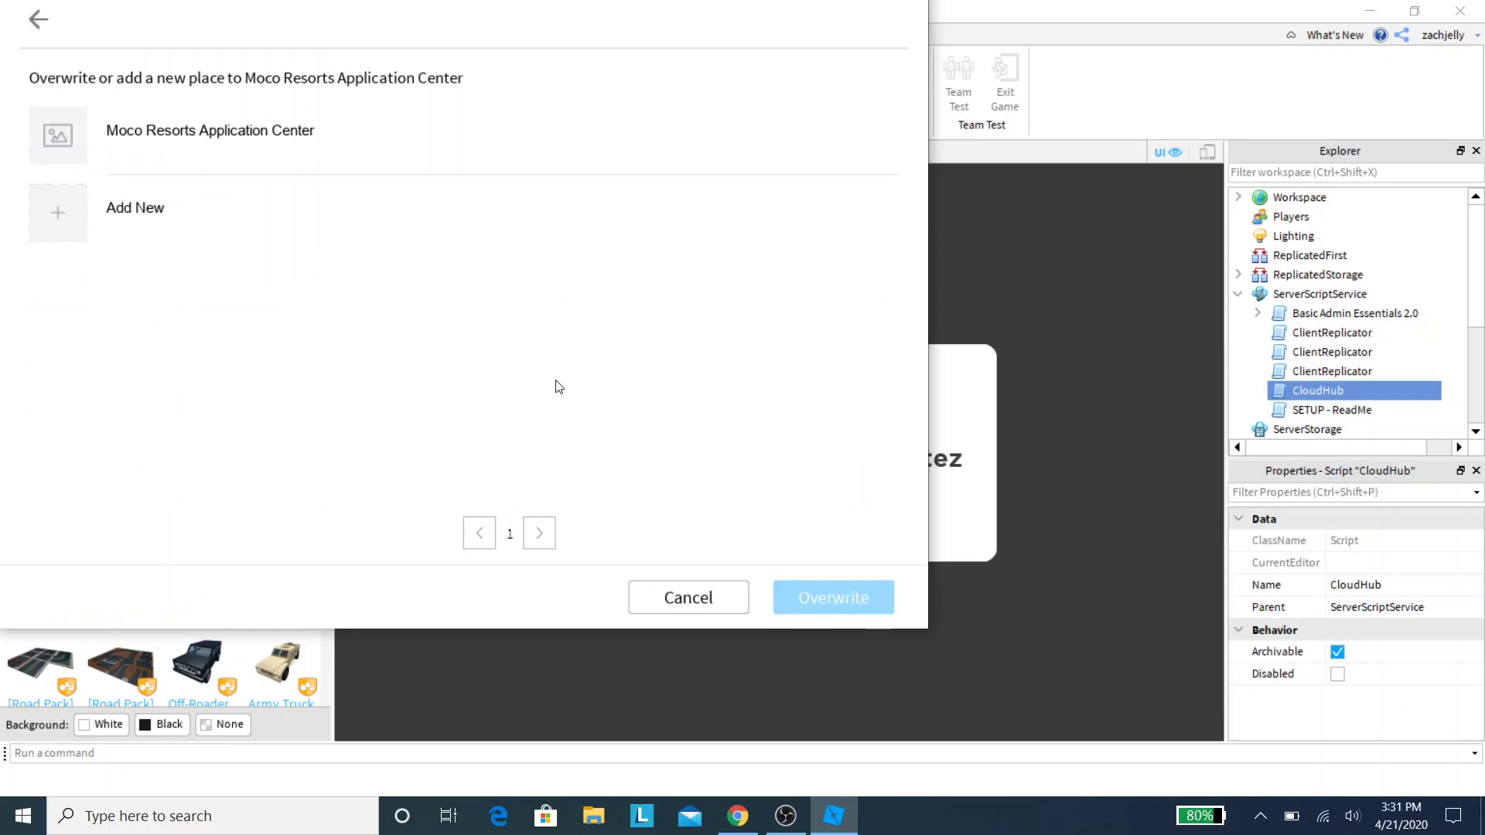
click(275, 126)
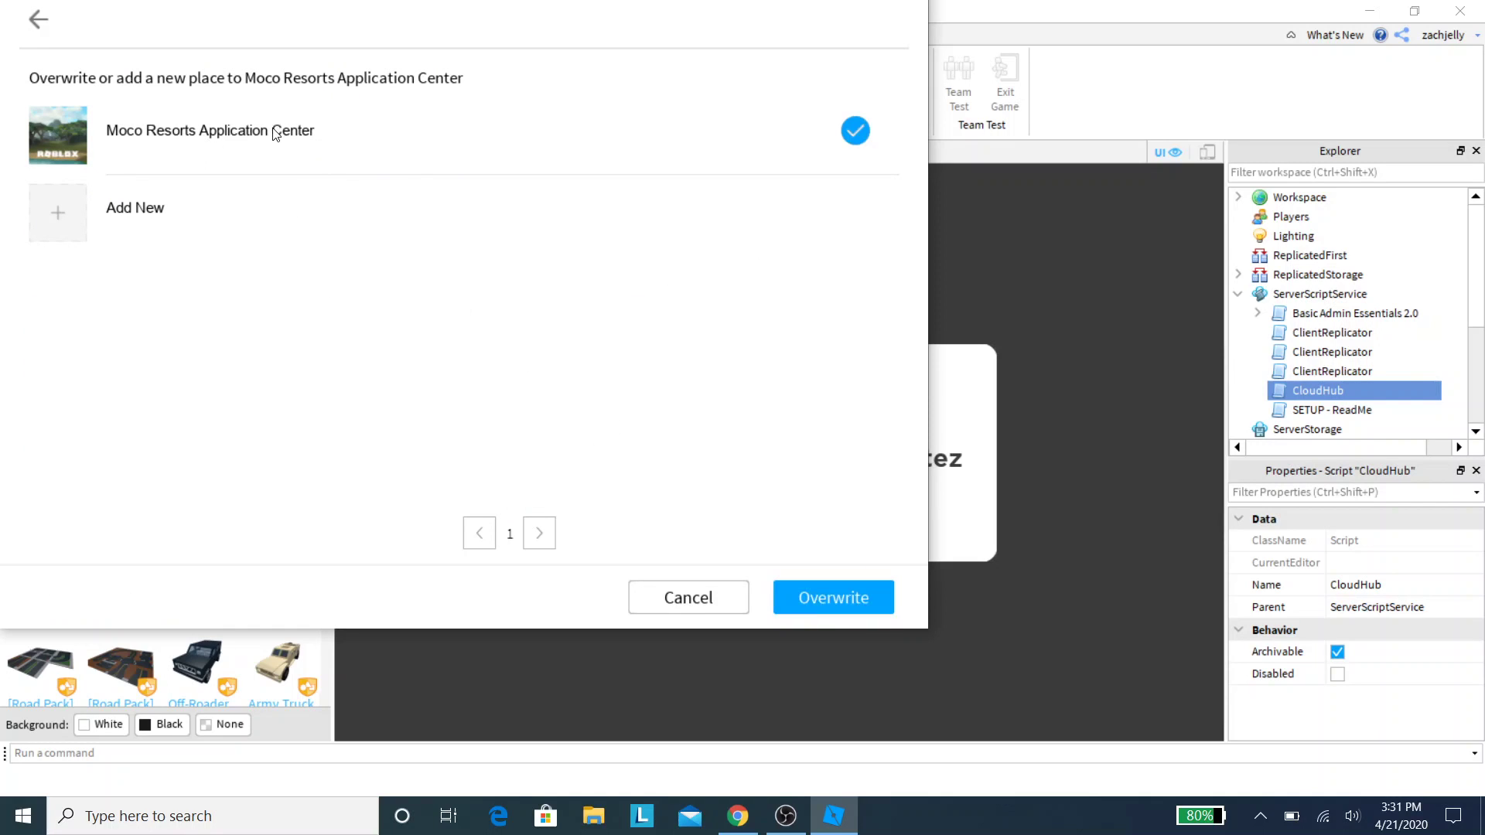
click(888, 594)
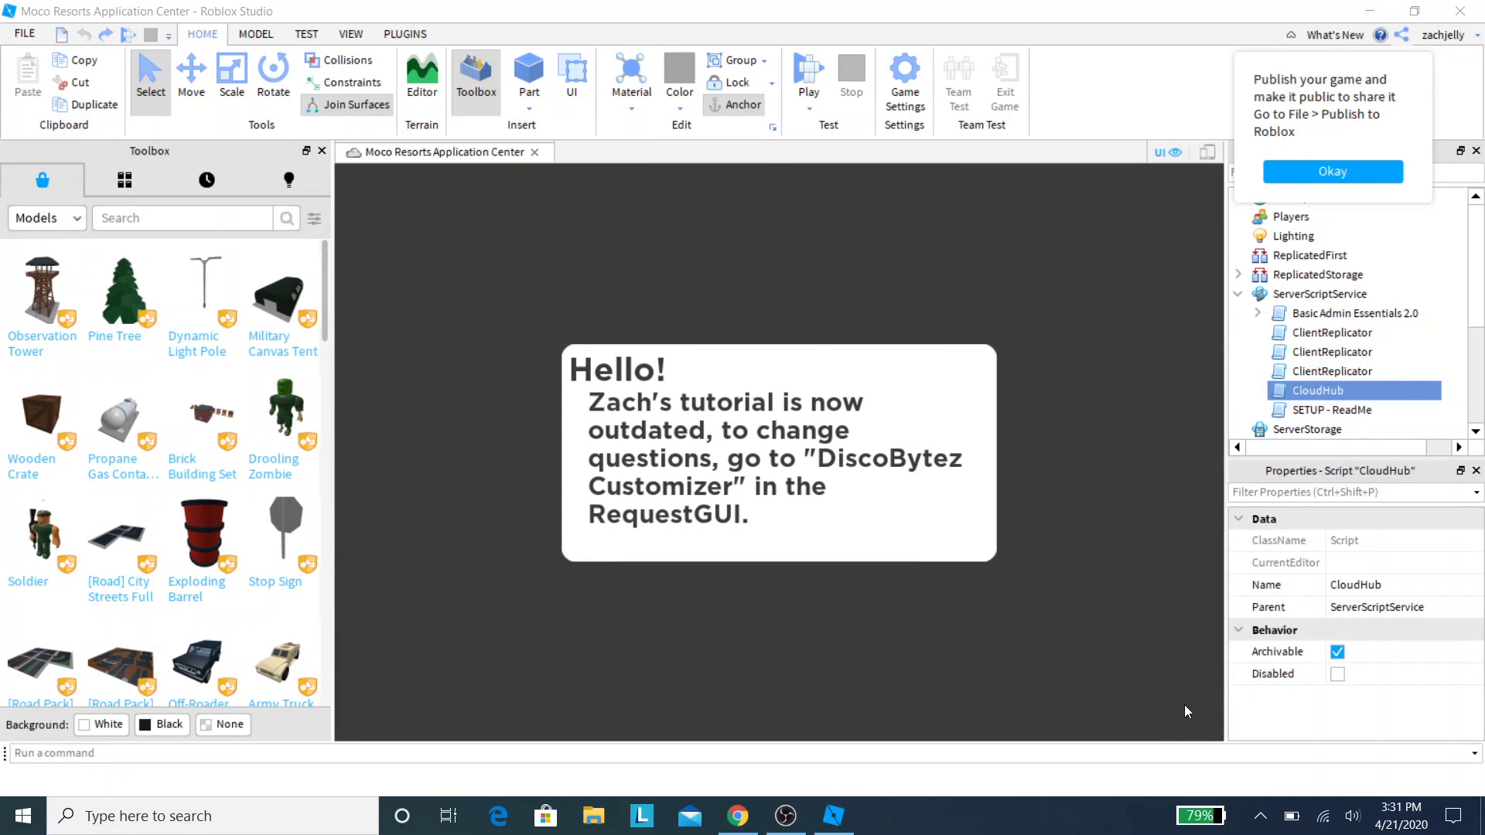
click(1346, 174)
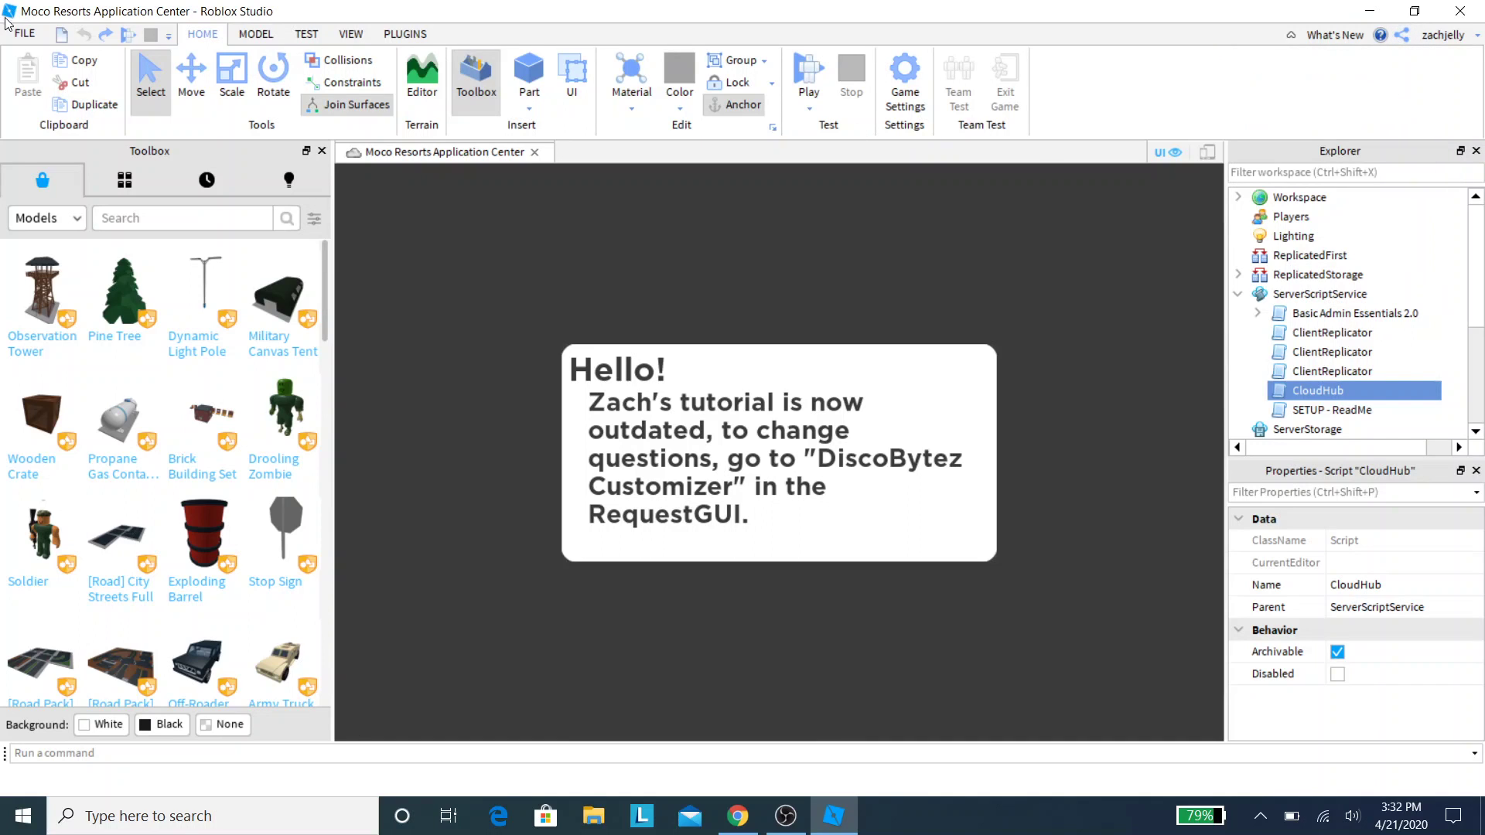
Close Roblox Studio, switch to Discord, leave the applications channel's webhook settings and open the general channel
click(25, 34)
click(89, 229)
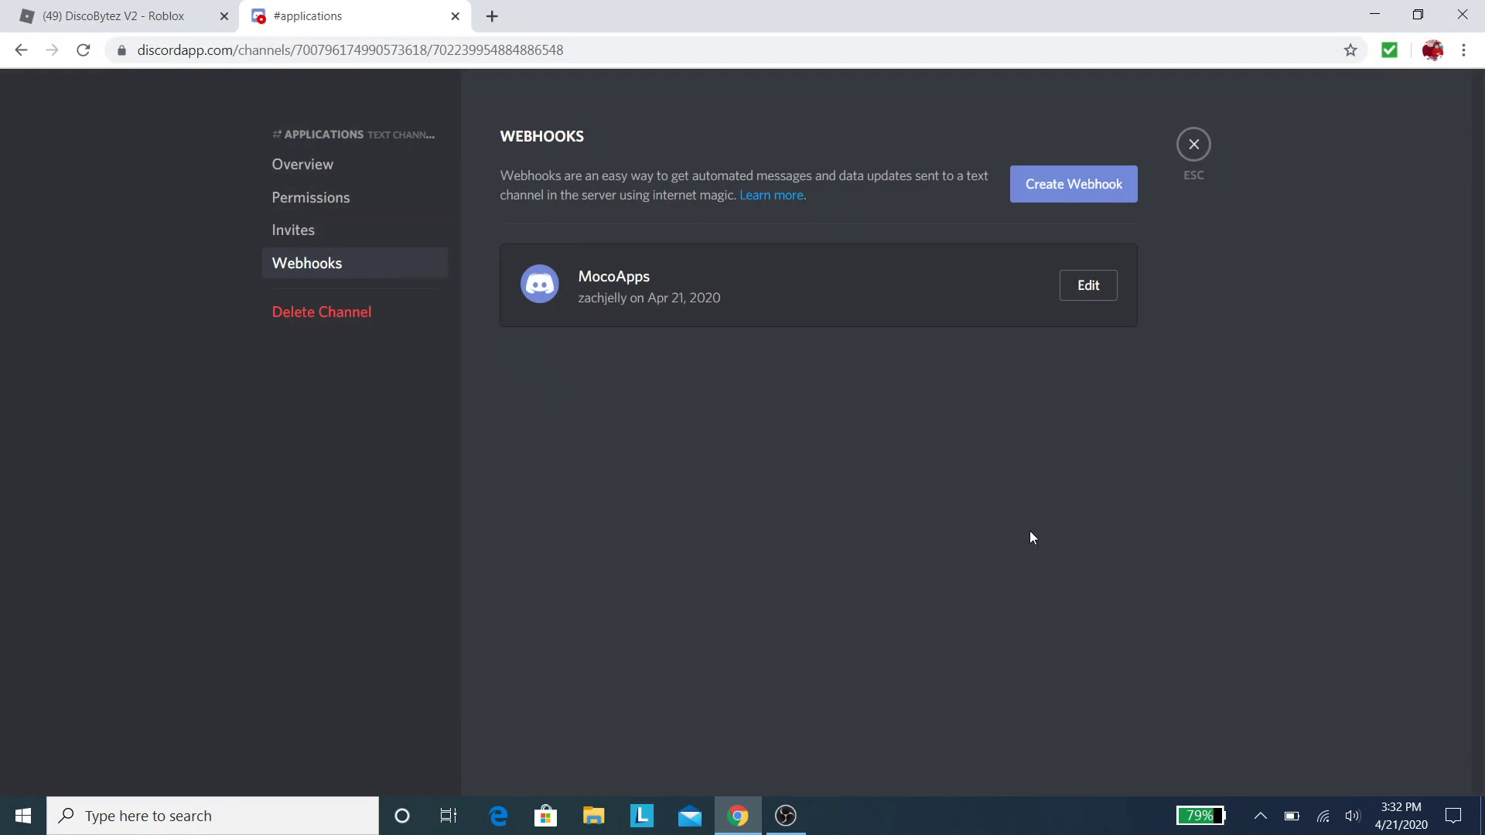
click(1194, 147)
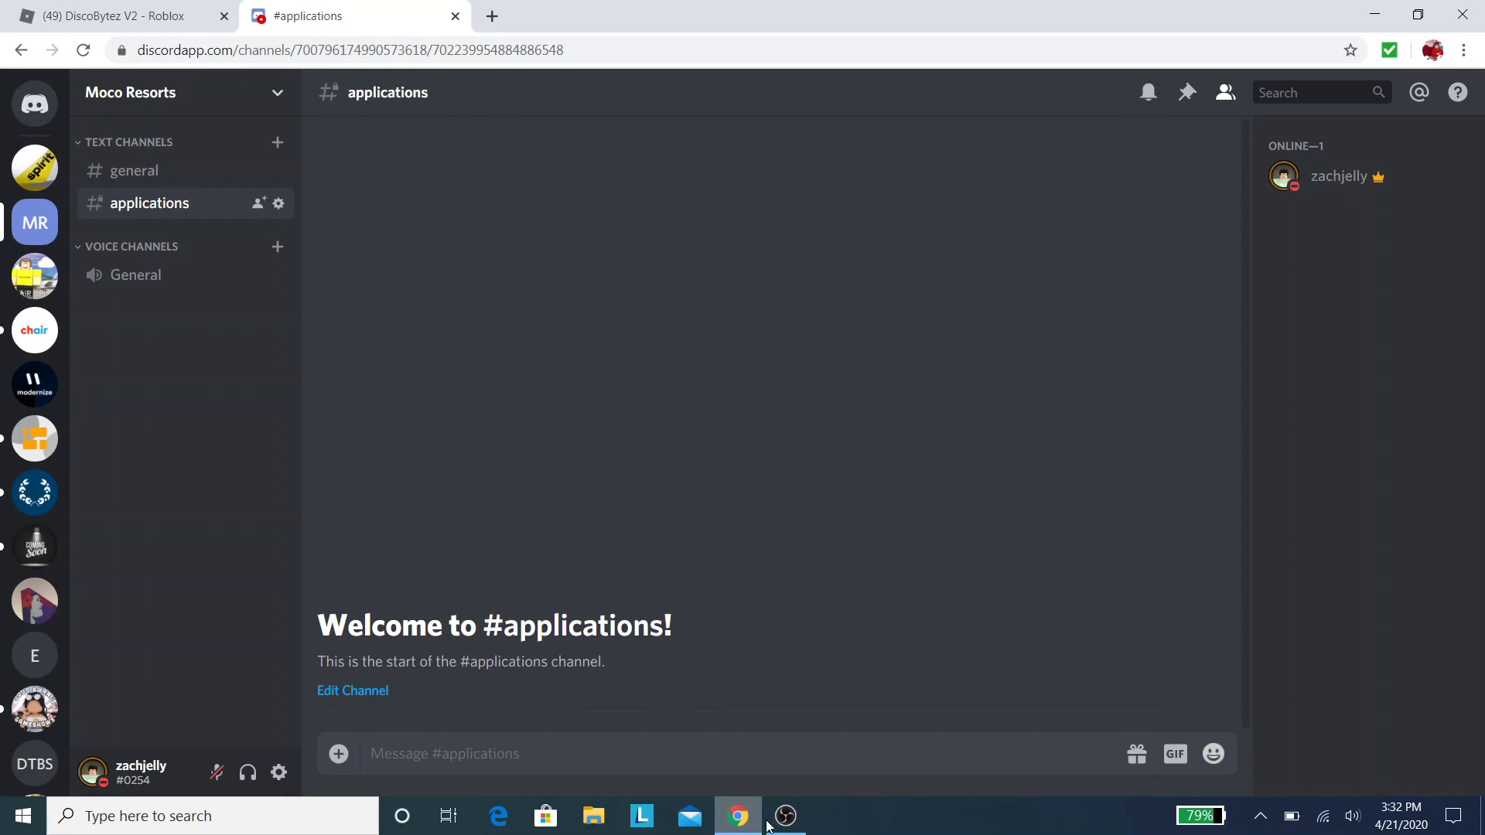
click(183, 171)
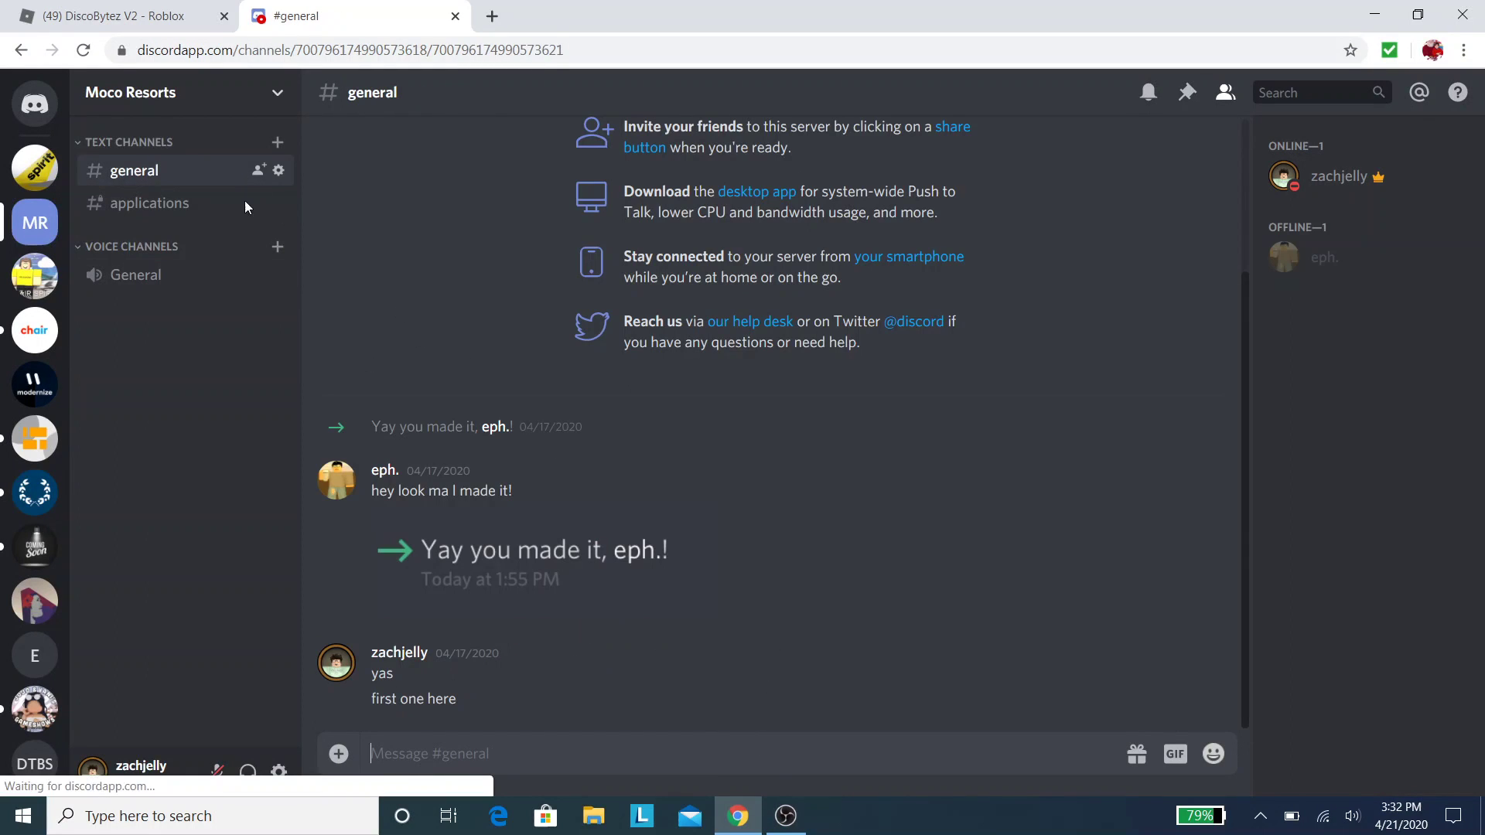
click(787, 815)
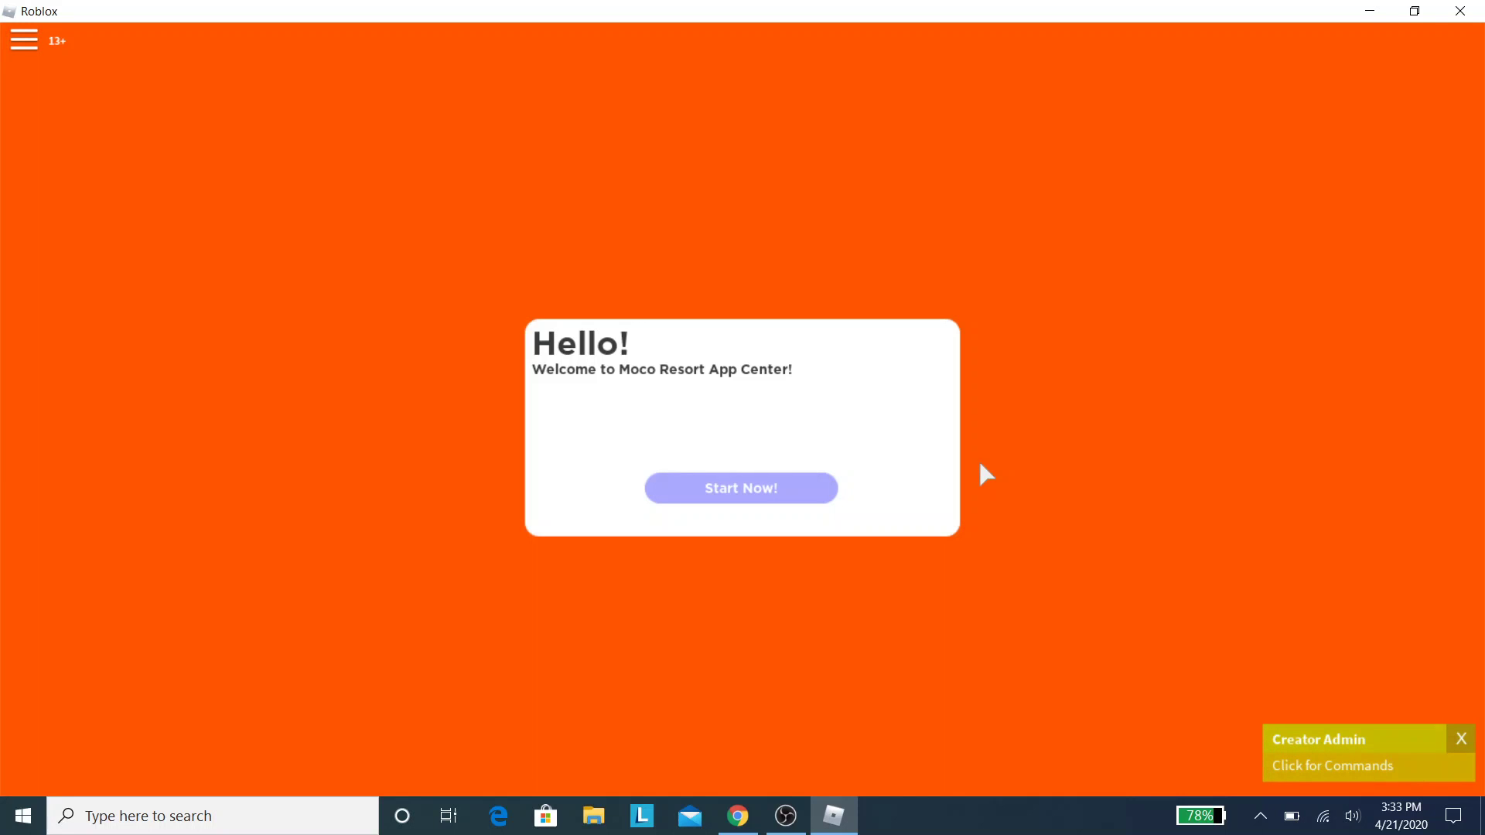
Start the application in the published Moco Resorts game, send every question without typing an answer, and dismiss the Creator Admin notice
click(791, 495)
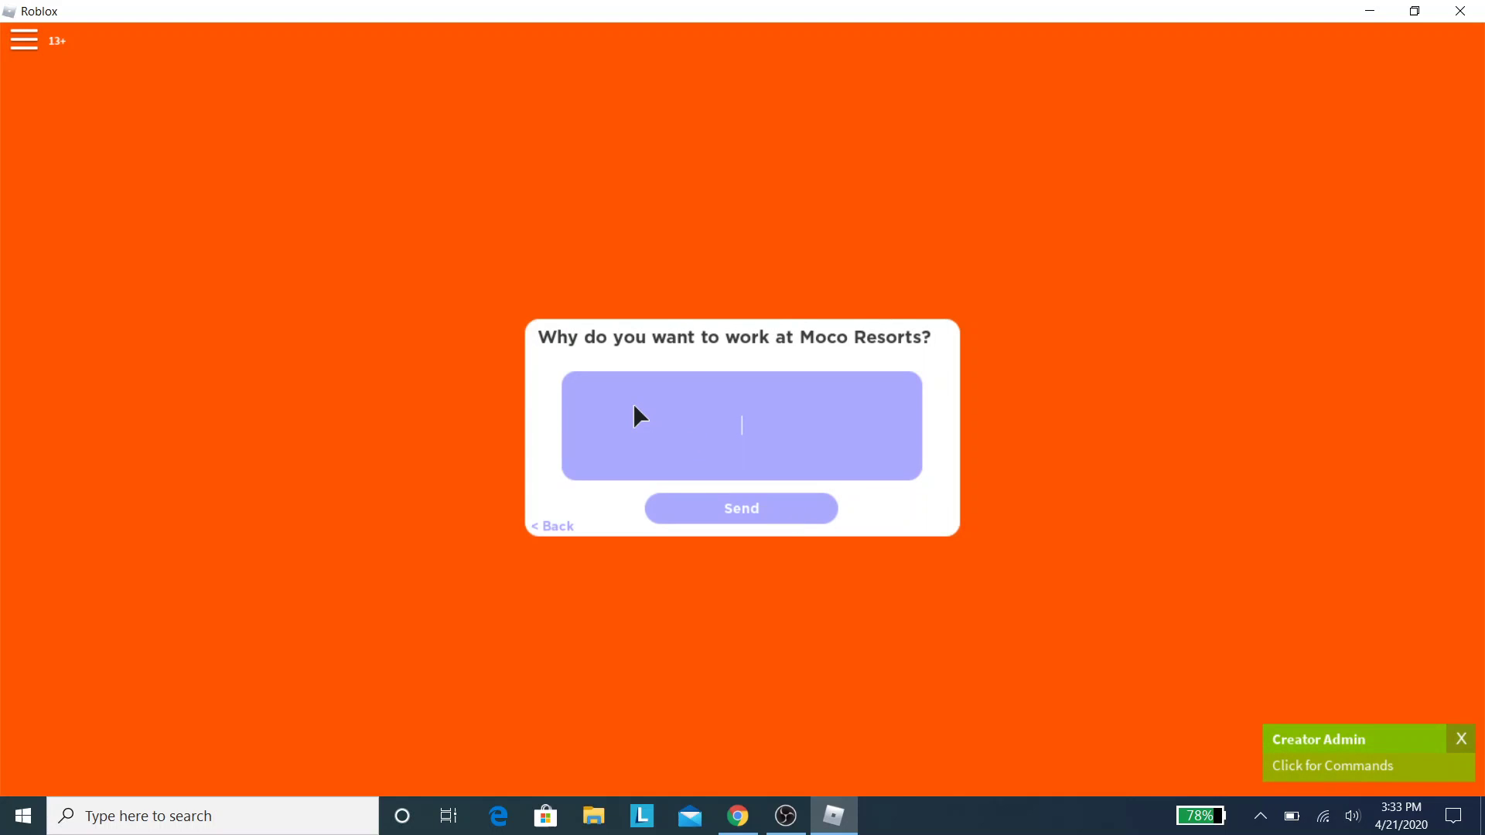
click(779, 510)
click(777, 509)
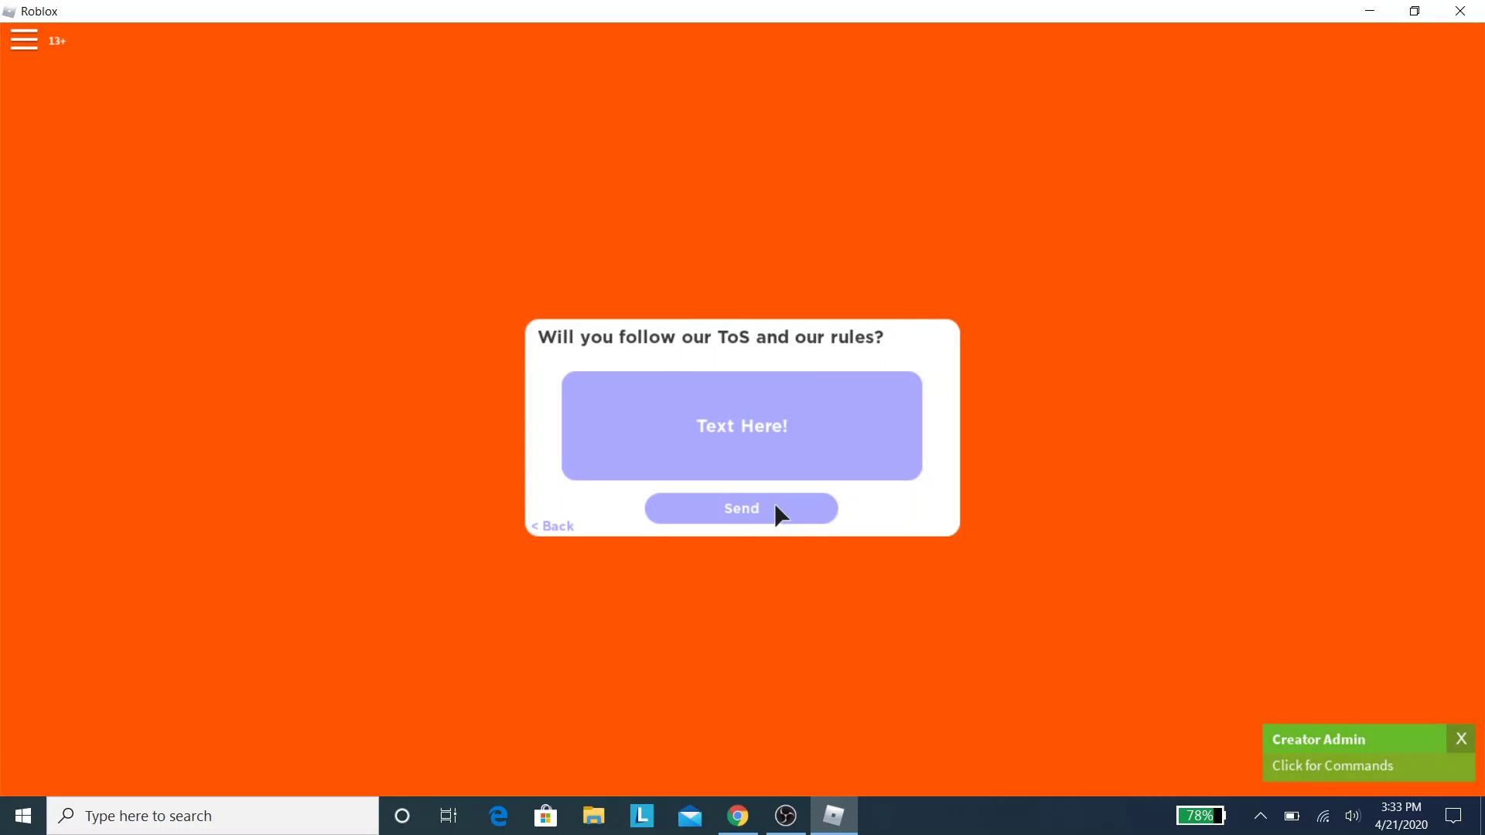
click(776, 509)
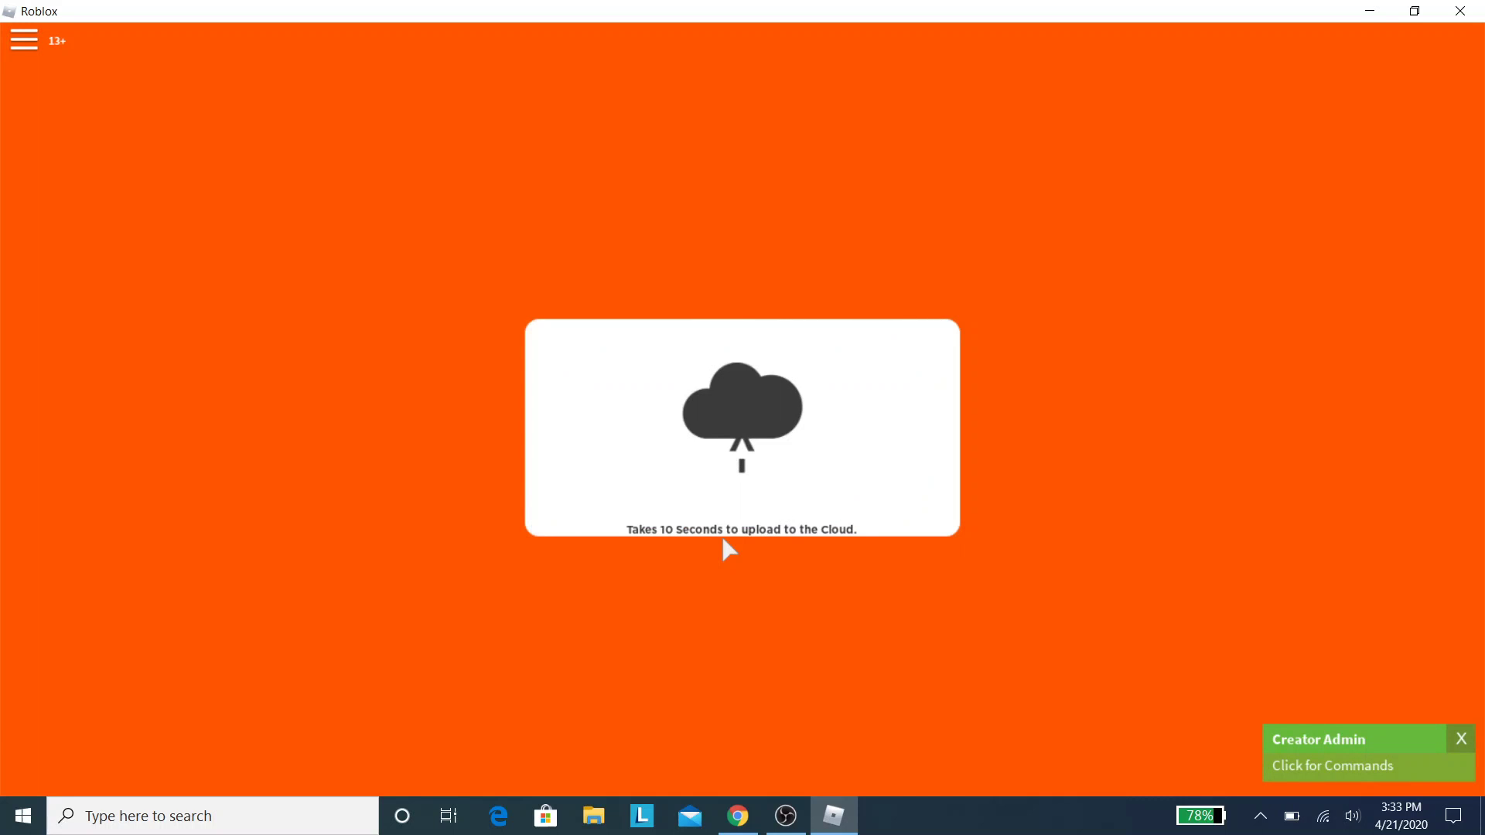
click(1459, 735)
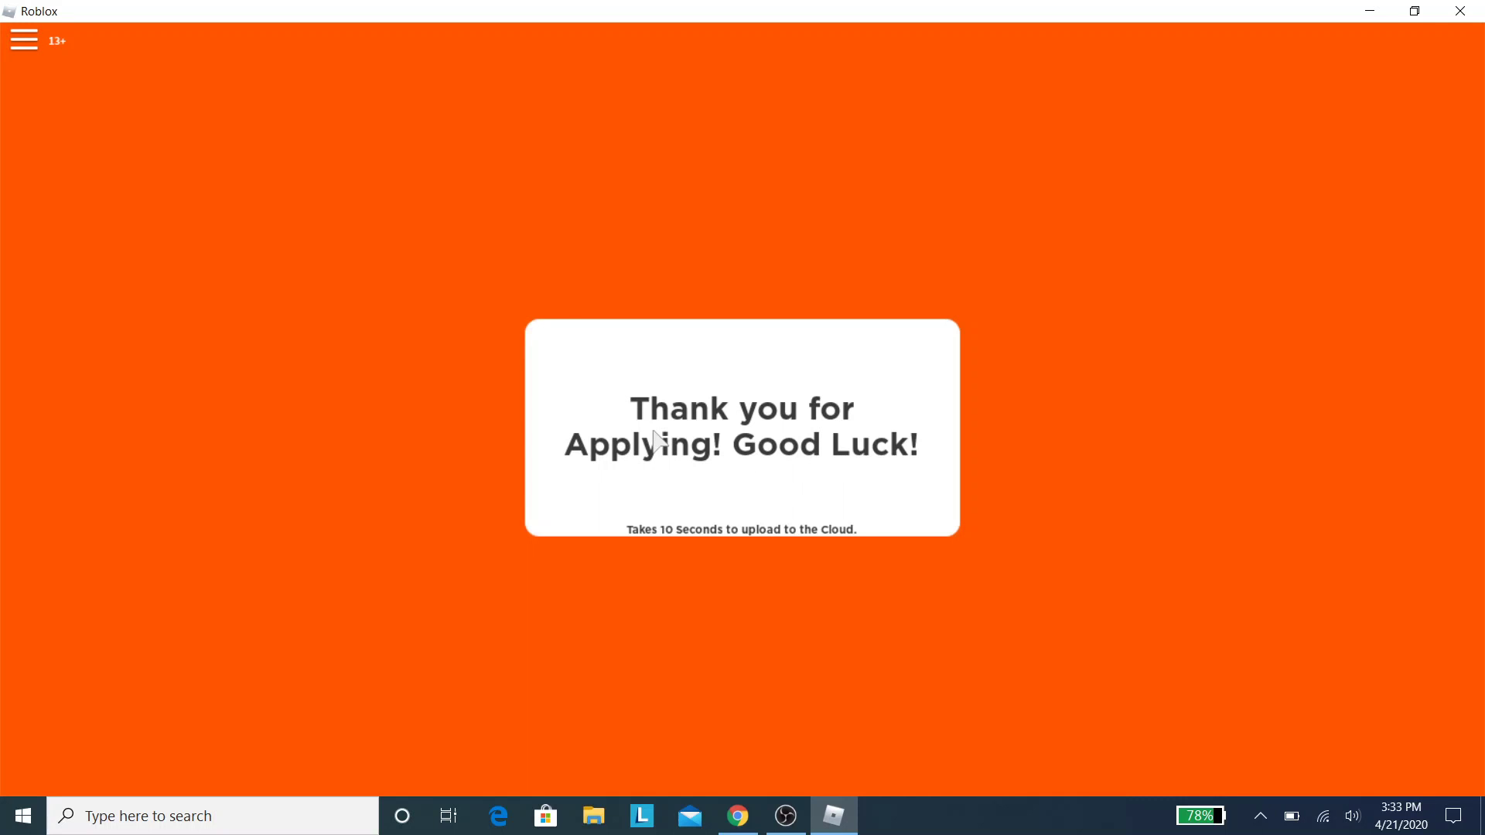
Leave the Roblox game, switch back to Discord and open the applications channel of the Moco Resorts server
key(Escape)
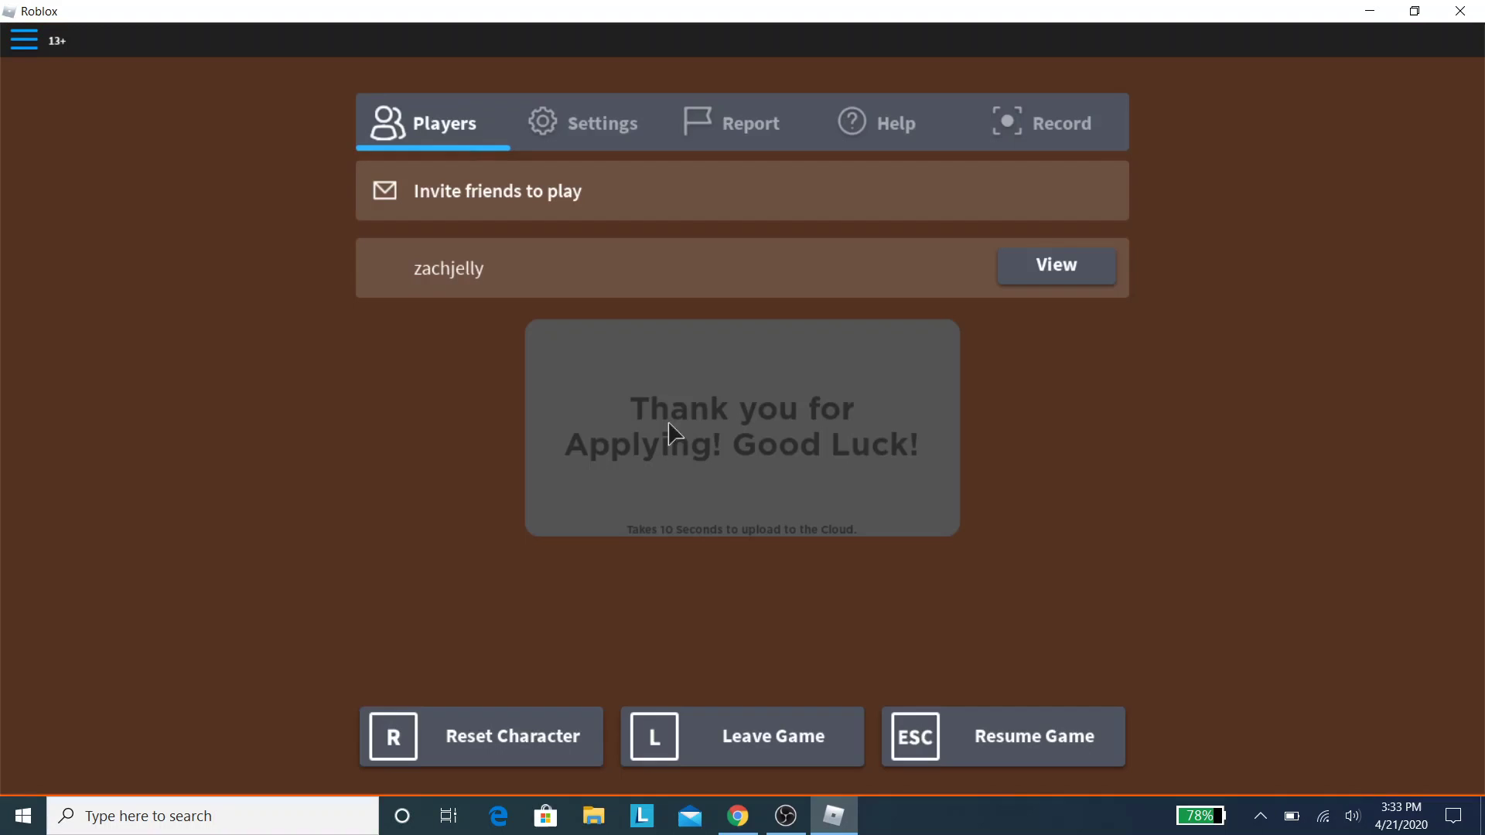
click(797, 726)
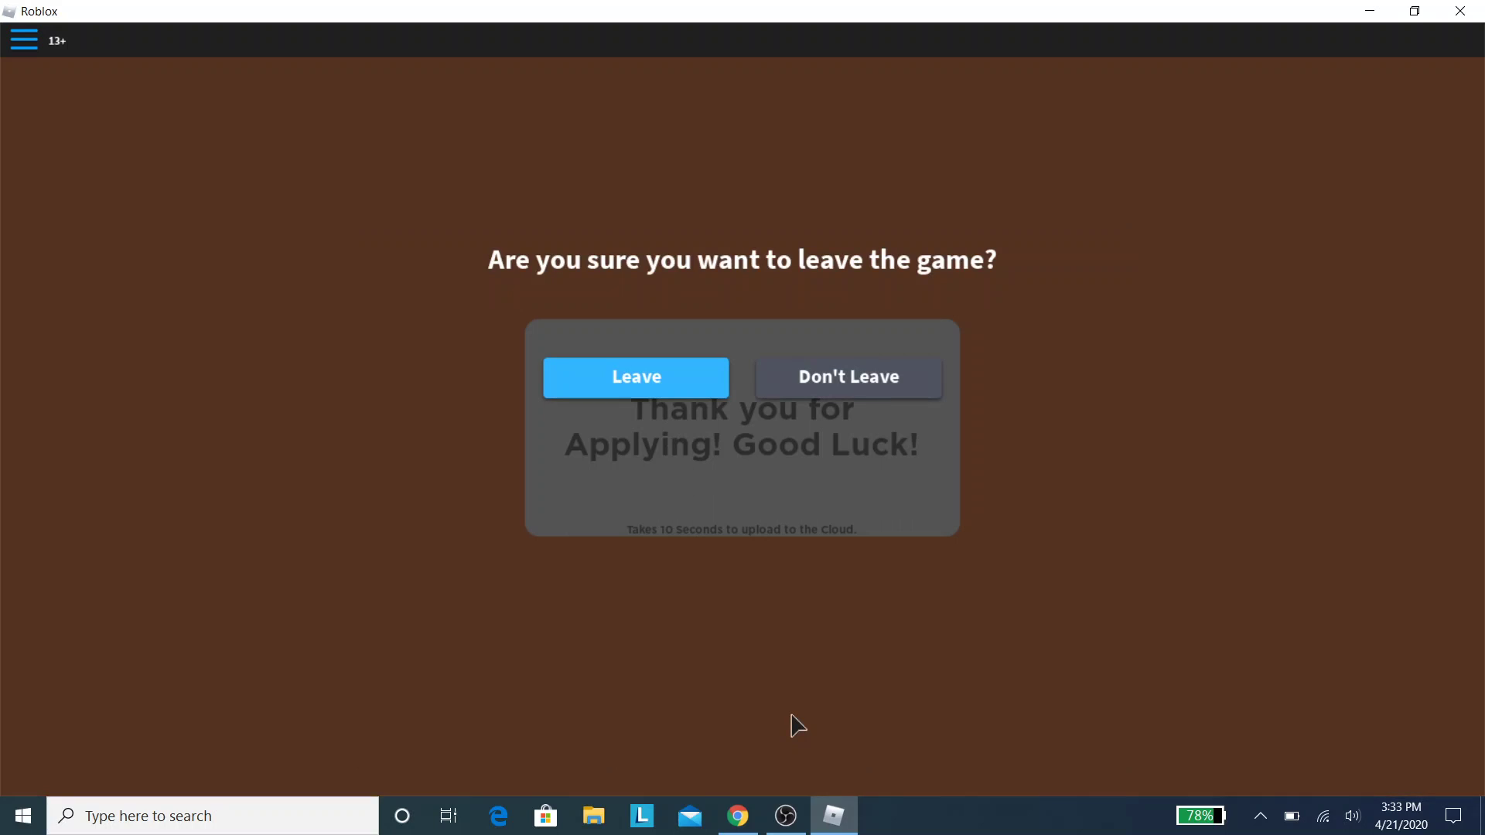
click(636, 378)
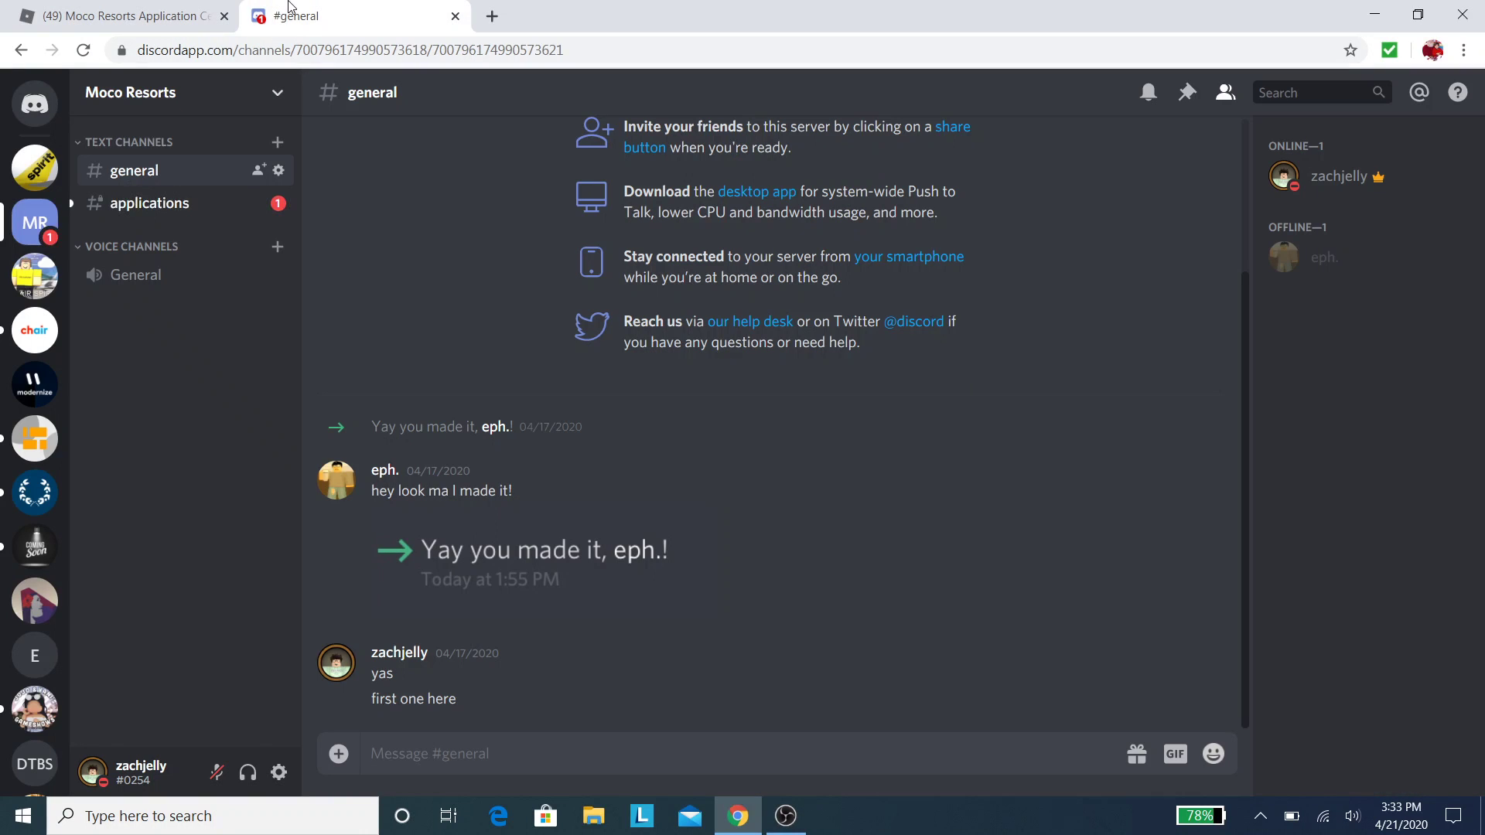
click(167, 201)
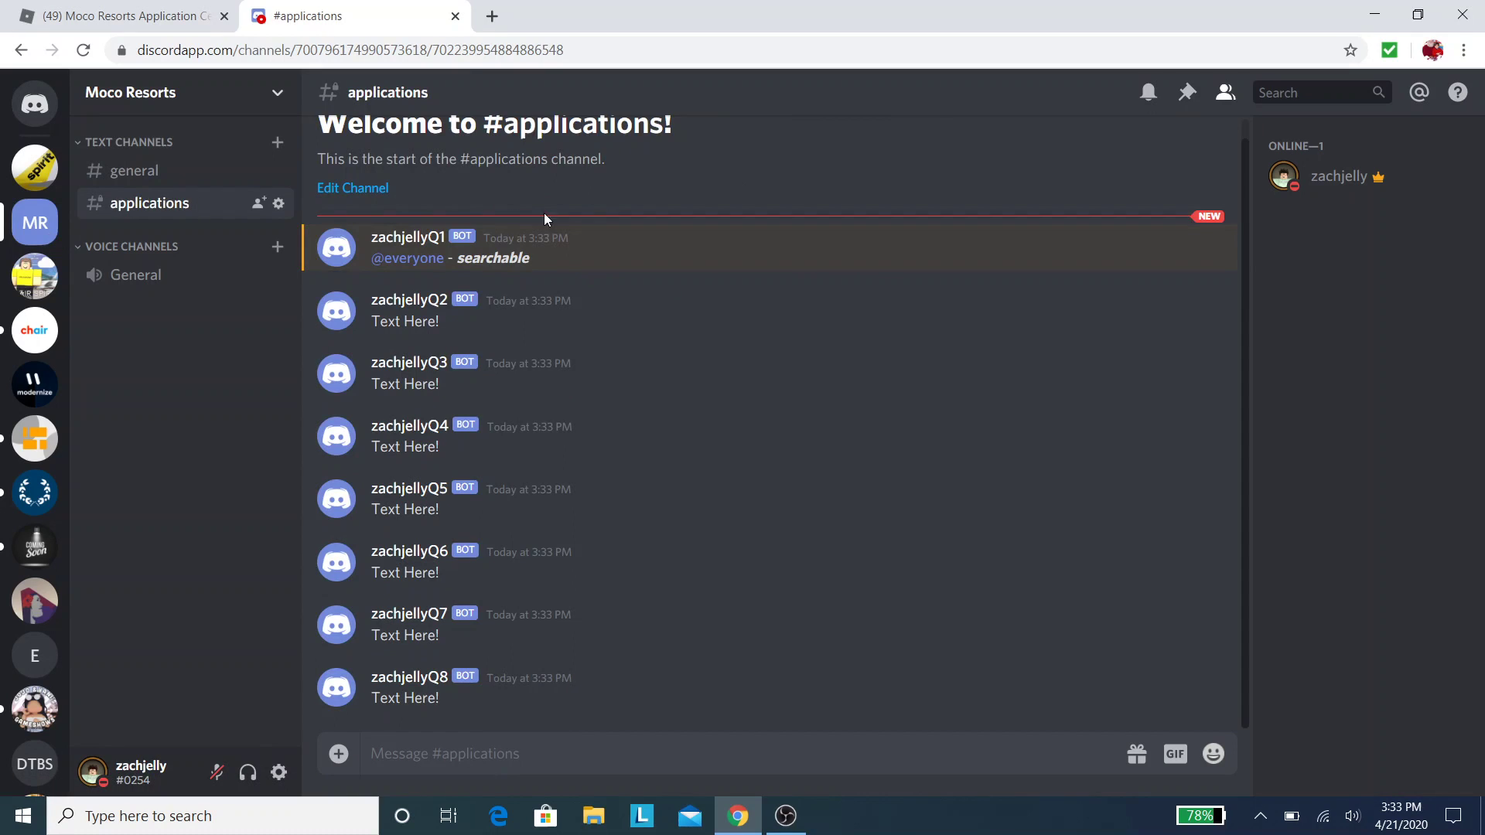
Examine the application answers posted by the webhook in the applications channel, including the bot profile card of the first message
drag(564, 239, 706, 716)
click(742, 611)
click(352, 251)
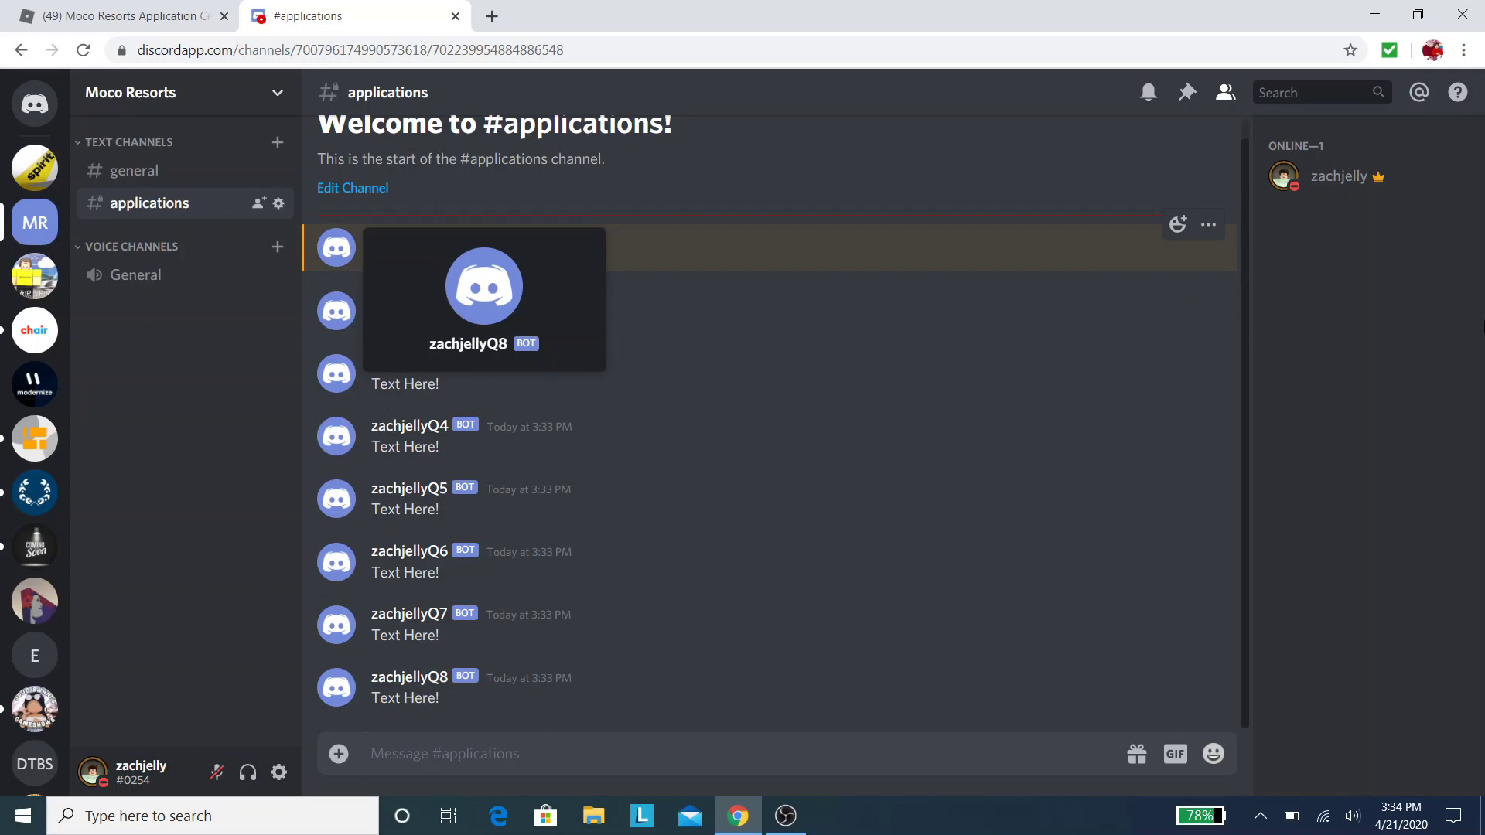
click(1385, 253)
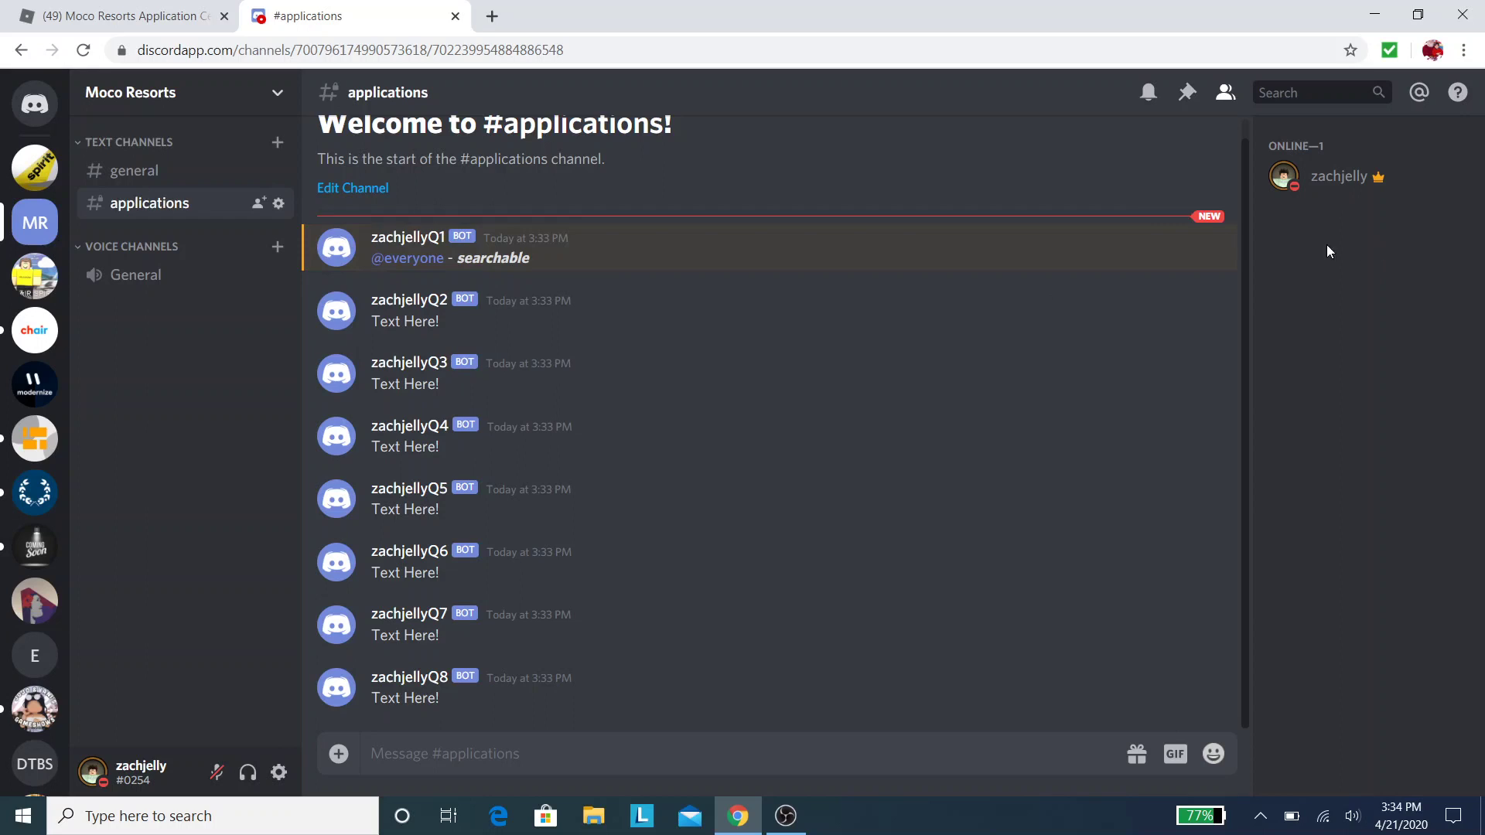
click(408, 237)
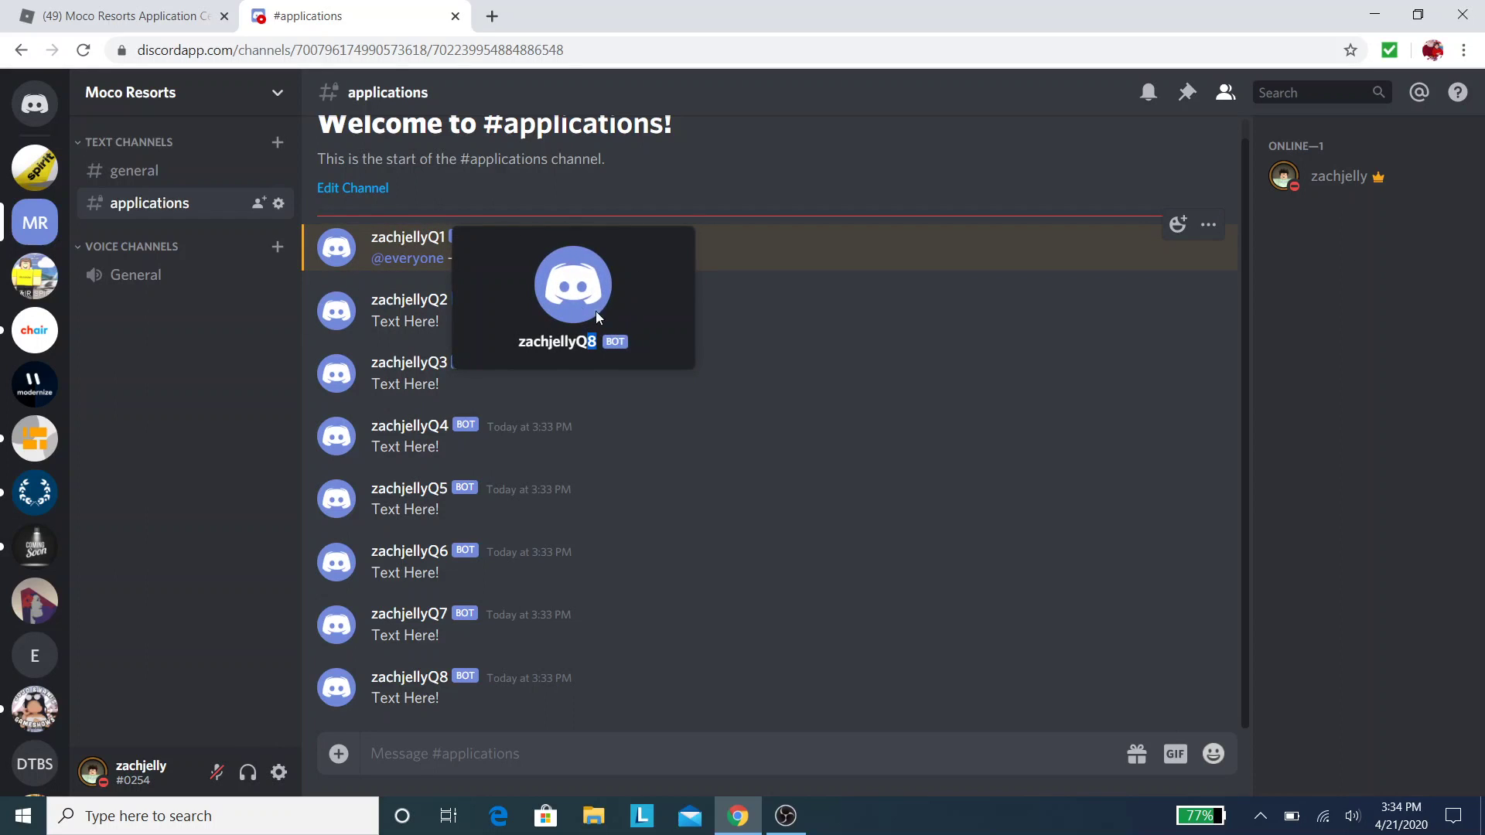
double_click(557, 341)
click(466, 382)
click(408, 237)
click(786, 816)
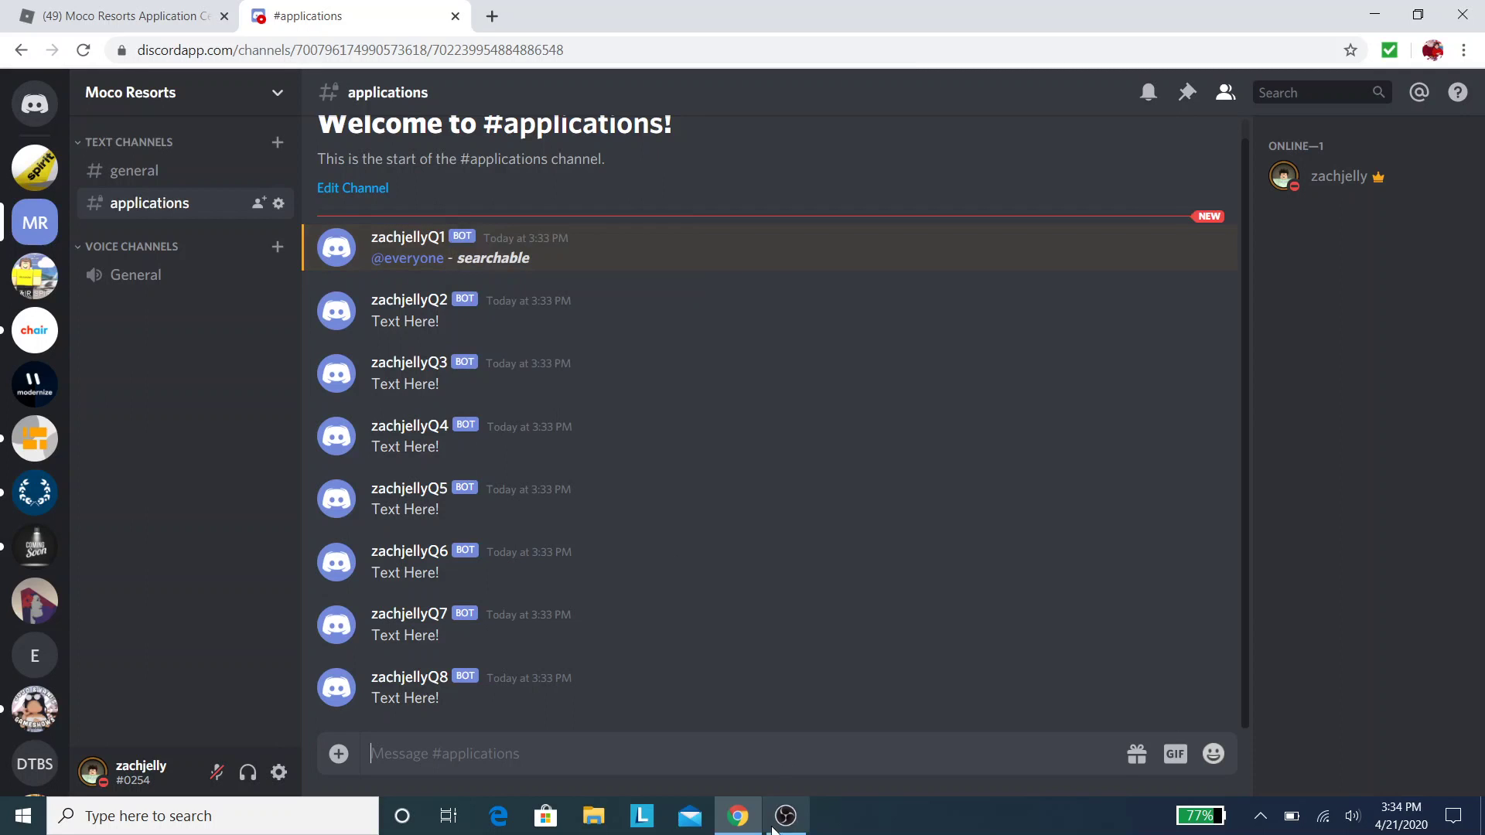